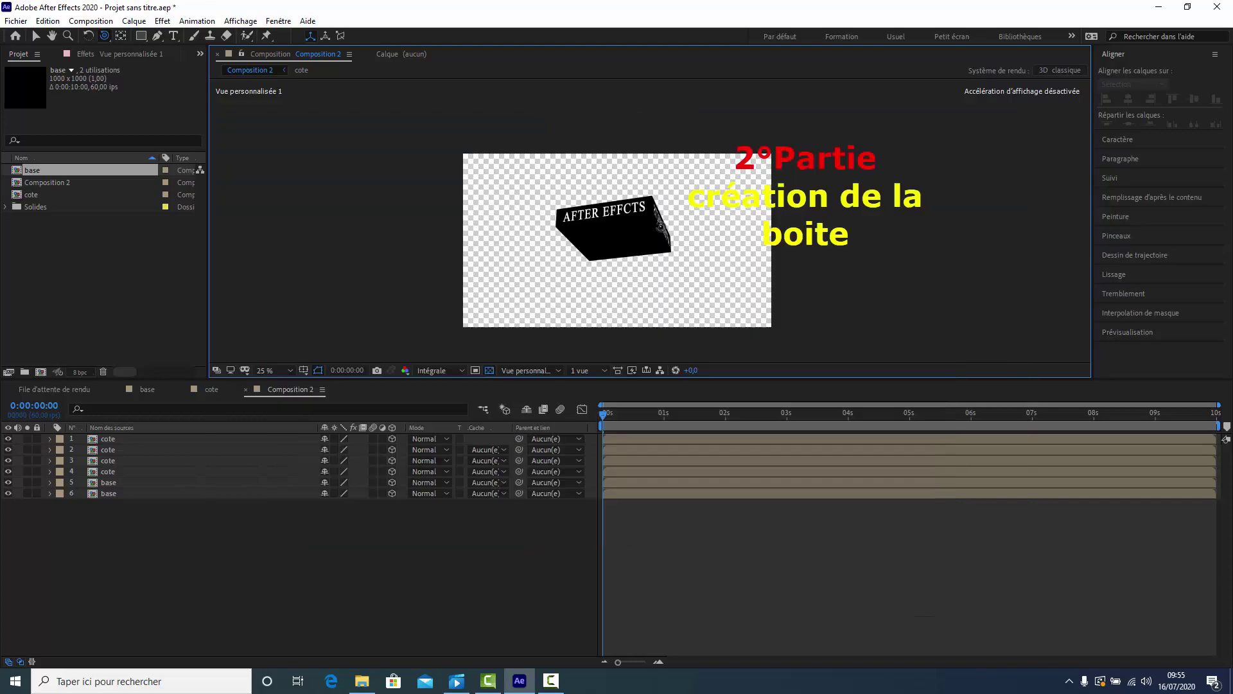
Step: Orbit the custom view around the two-sided AFTER EFFECTS box in Composition 2
{"action": "mouse_move", "coordinate": [661, 226]}
{"action": "left_mouse_down"}
{"action": "mouse_move", "coordinate": [574, 247]}
{"action": "mouse_move", "coordinate": [637, 250]}
{"action": "mouse_move", "coordinate": [636, 231]}
{"action": "left_mouse_up"}
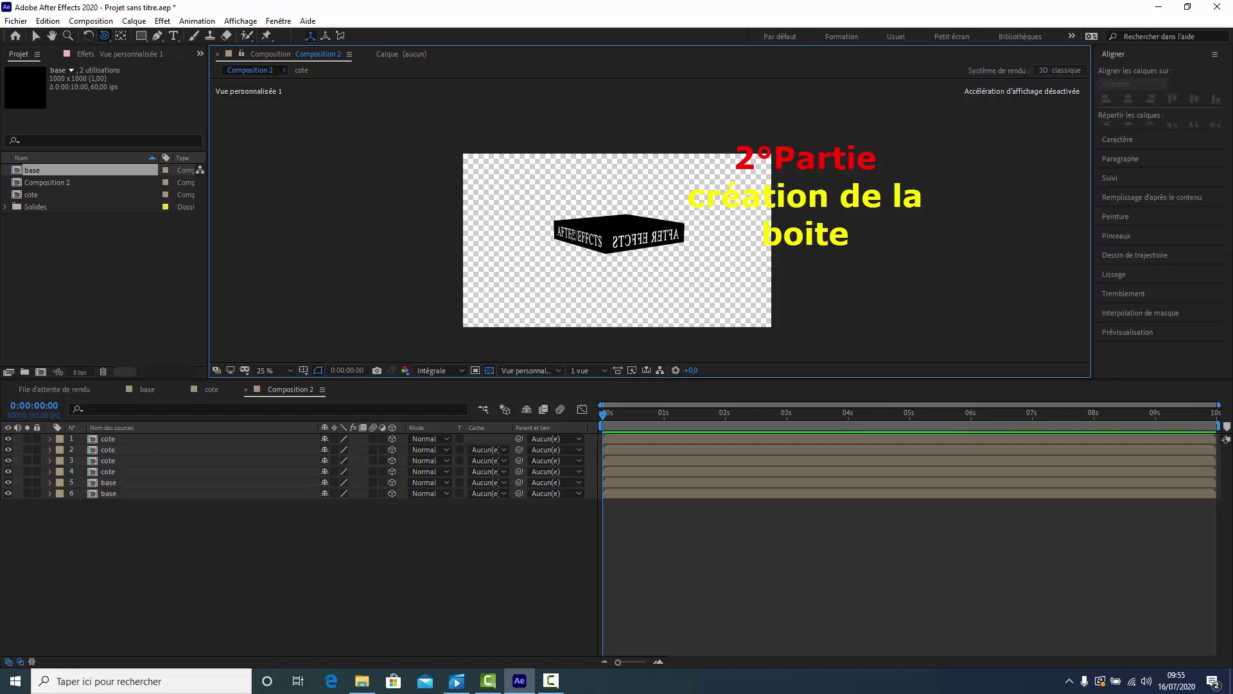
Step: Select the 'cote' composition in the Project panel to preview its AFTER EFFCTS face
{"action": "left_click", "coordinate": [227, 557]}
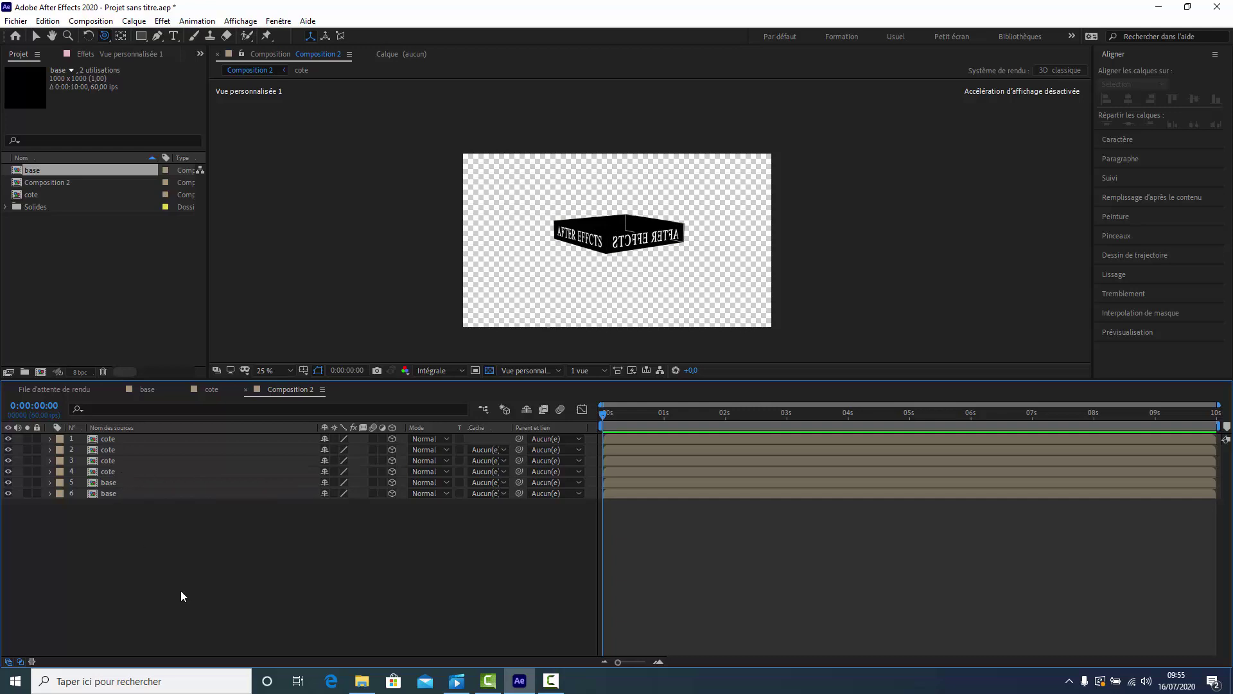
{"action": "left_click", "coordinate": [32, 195]}
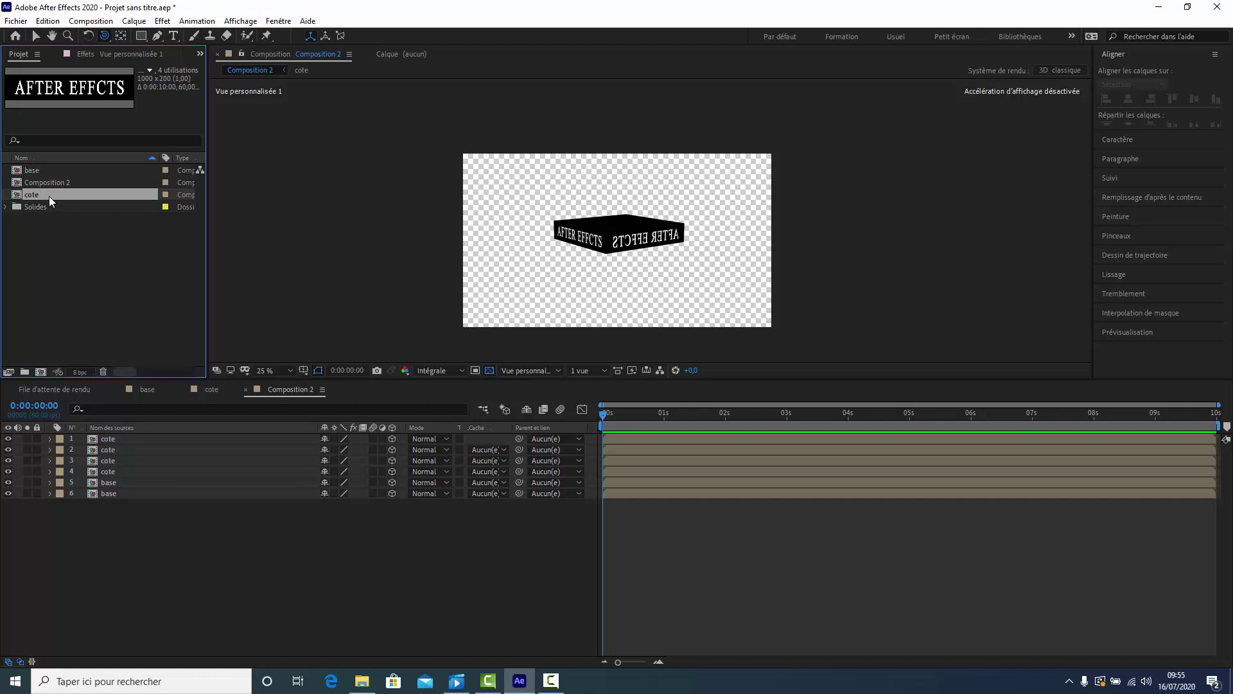
Step: Duplicate 'cote' as 'cote 2' and use it to replace the box's top two side layers
{"action": "key", "text": "ctrl+d"}
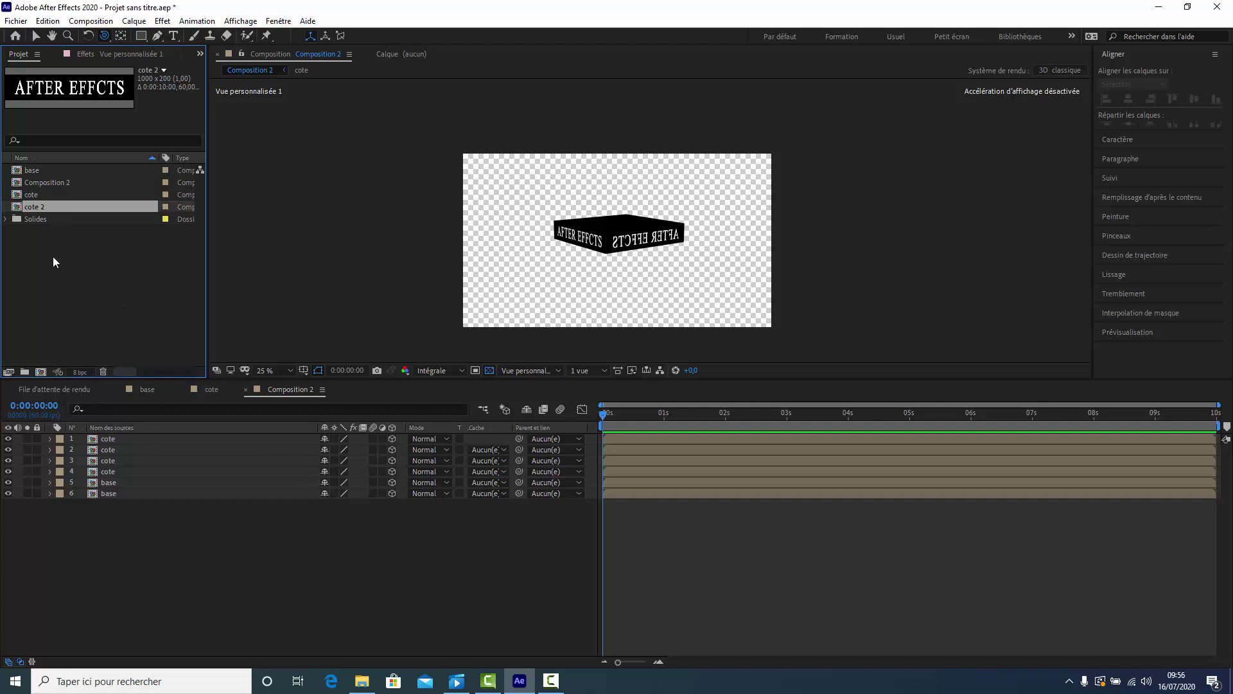
{"action": "left_click", "coordinate": [167, 443]}
{"action": "left_click", "coordinate": [162, 453]}
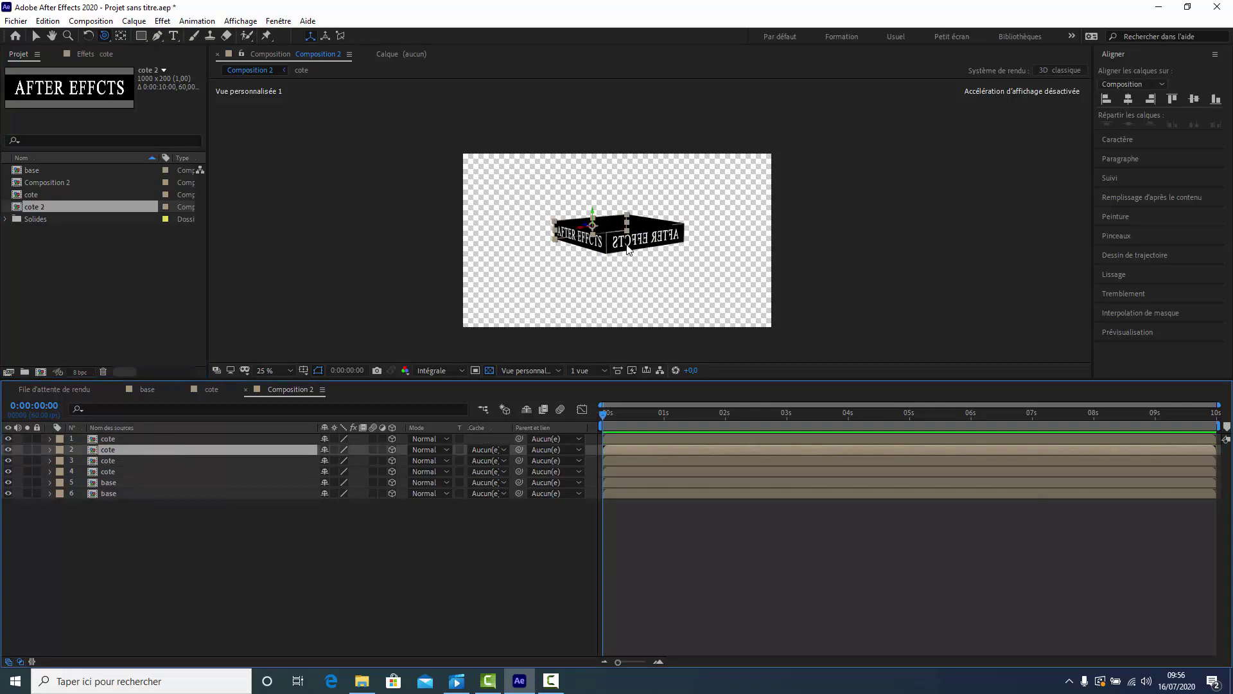
{"action": "left_click", "coordinate": [175, 438], "text": "ctrl"}
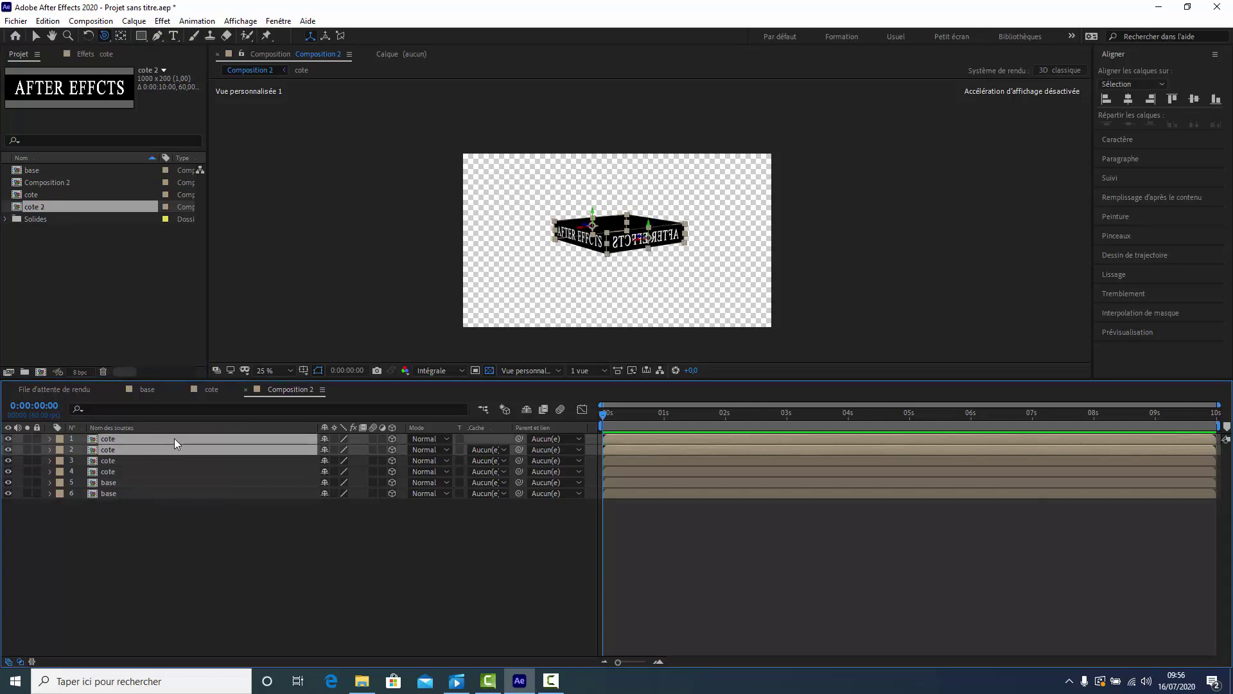
{"action": "left_click", "coordinate": [43, 207]}
{"action": "left_click_drag", "start_coordinate": [85, 413], "coordinate": [91, 445]}
{"action": "left_click", "coordinate": [184, 643]}
{"action": "left_click", "coordinate": [137, 443]}
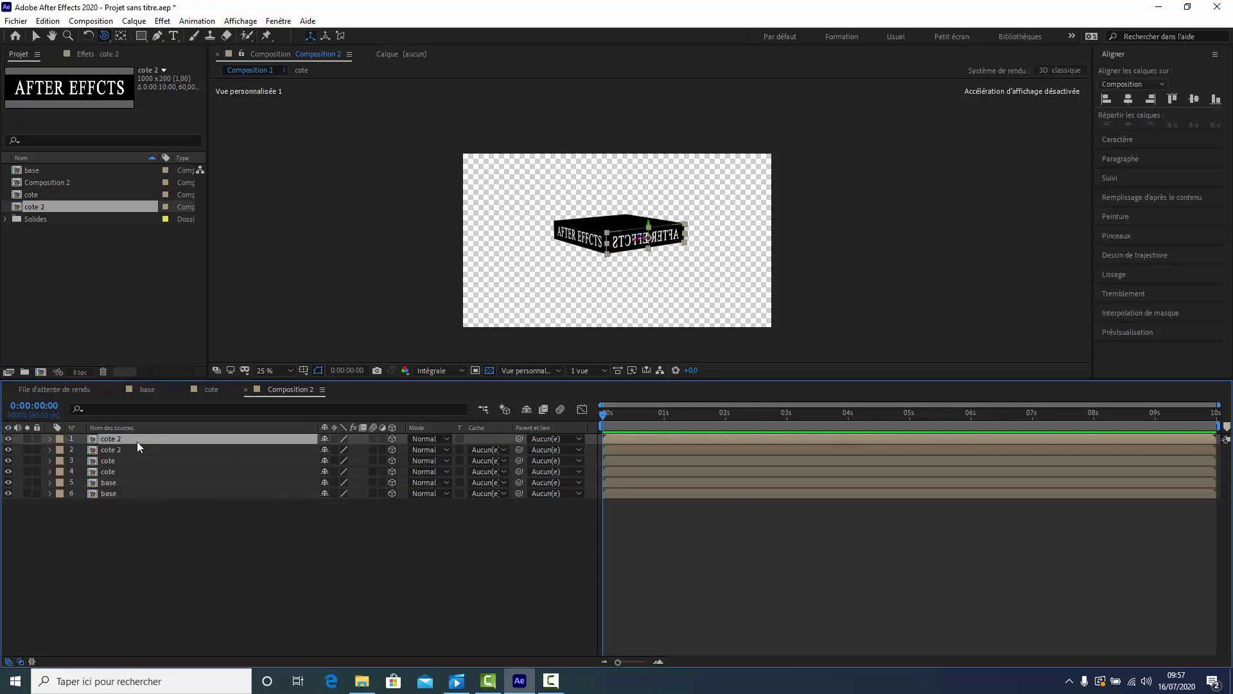
Step: Open cote 2 and make the AFTER EFFCTS text fill black (000000)
{"action": "double_click", "coordinate": [137, 441]}
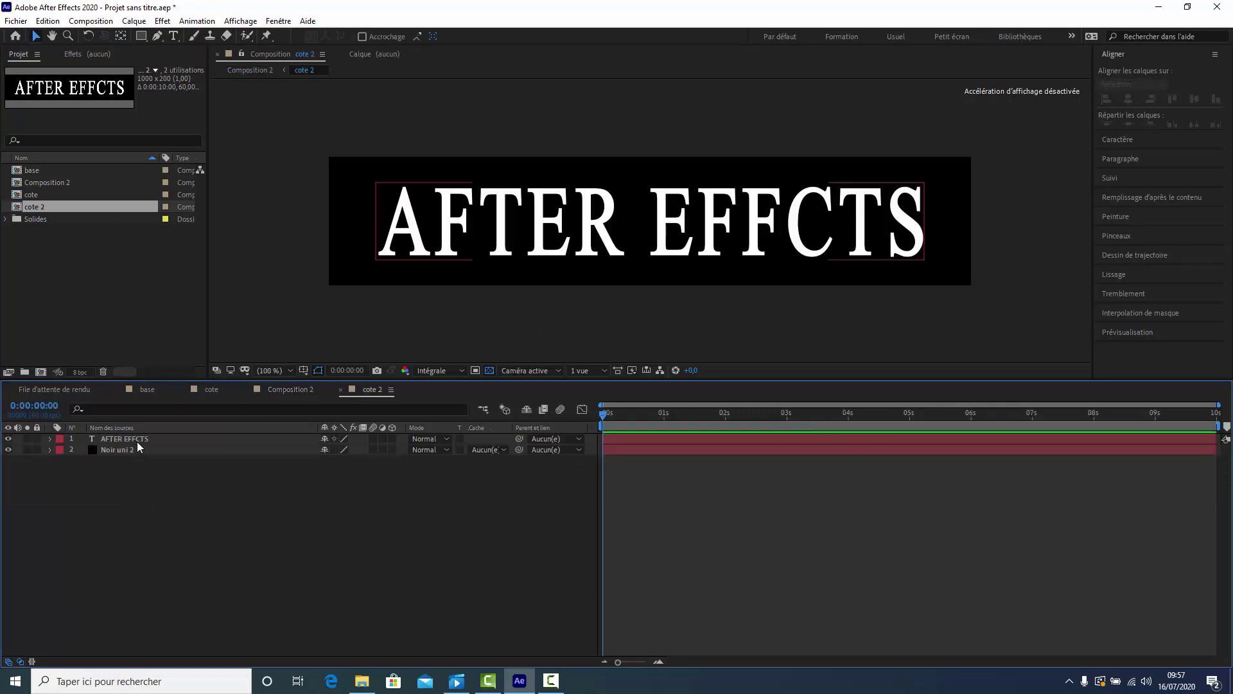
{"action": "double_click", "coordinate": [94, 436]}
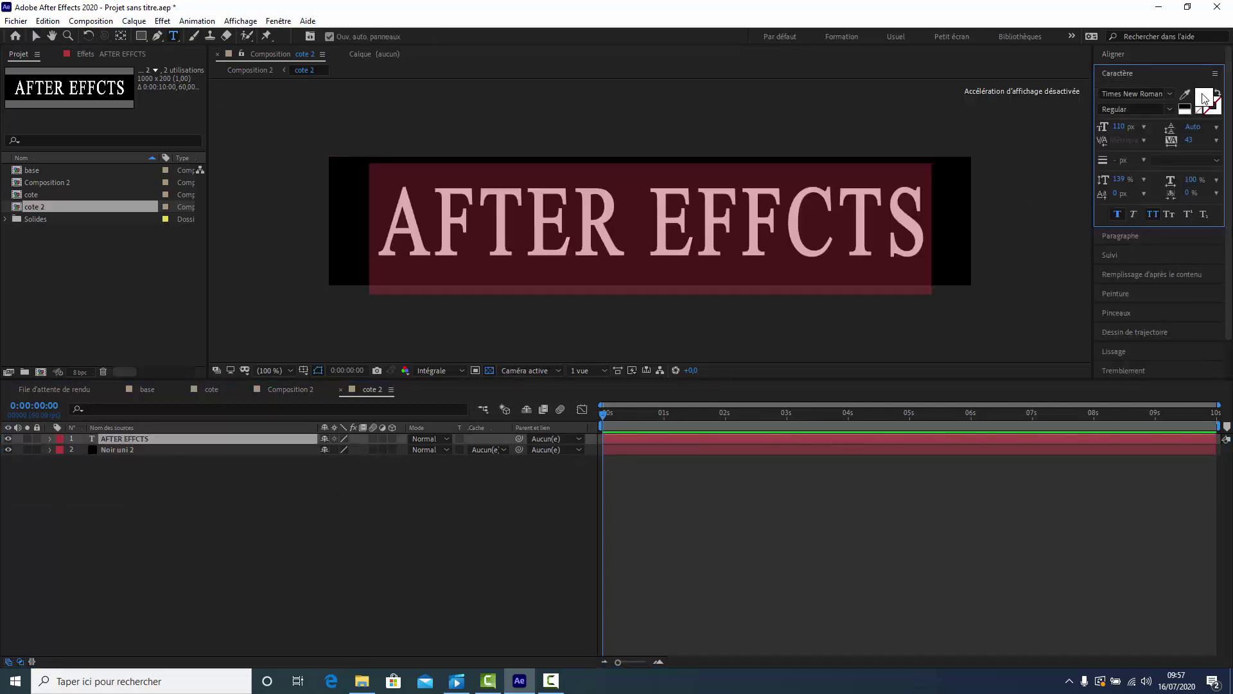
{"action": "left_click", "coordinate": [1203, 97]}
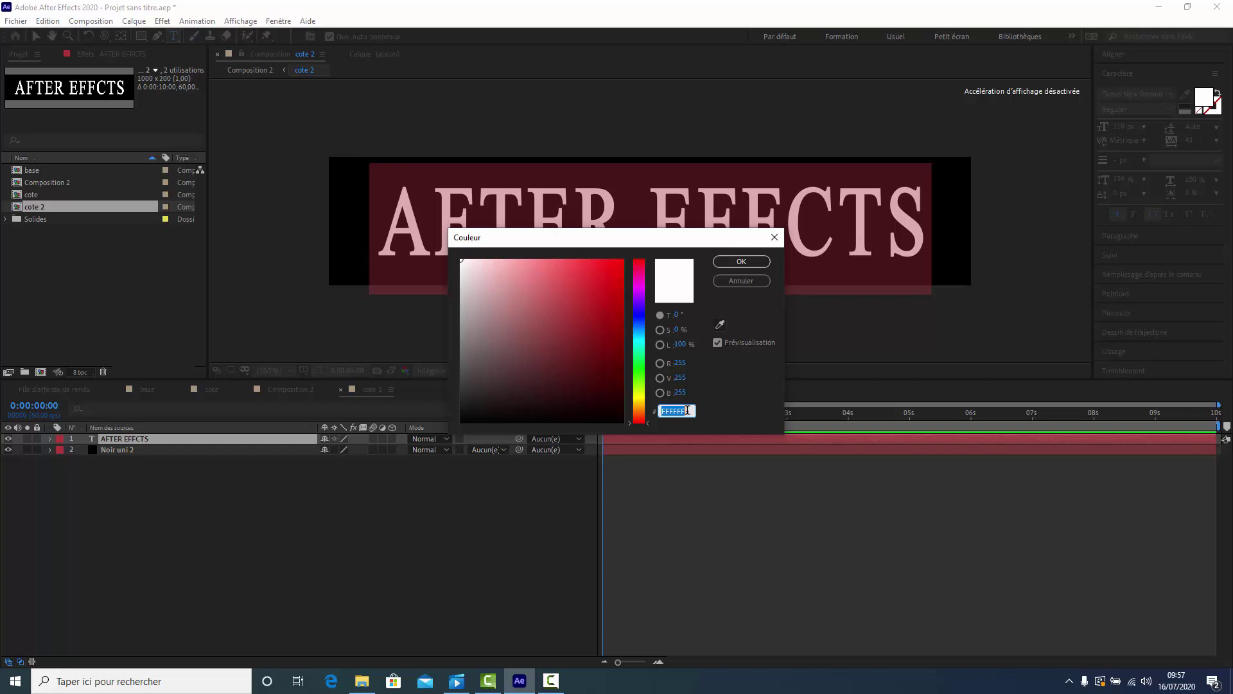
{"action": "type", "text": "000000"}
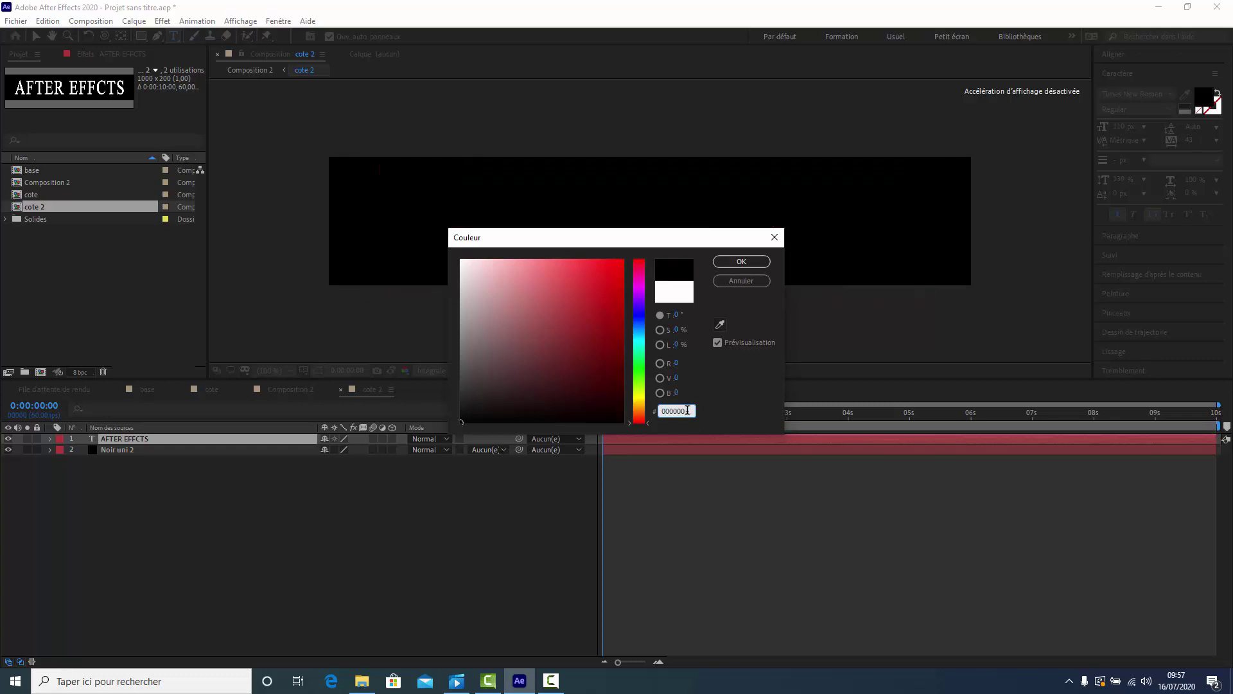
{"action": "left_click", "coordinate": [741, 262]}
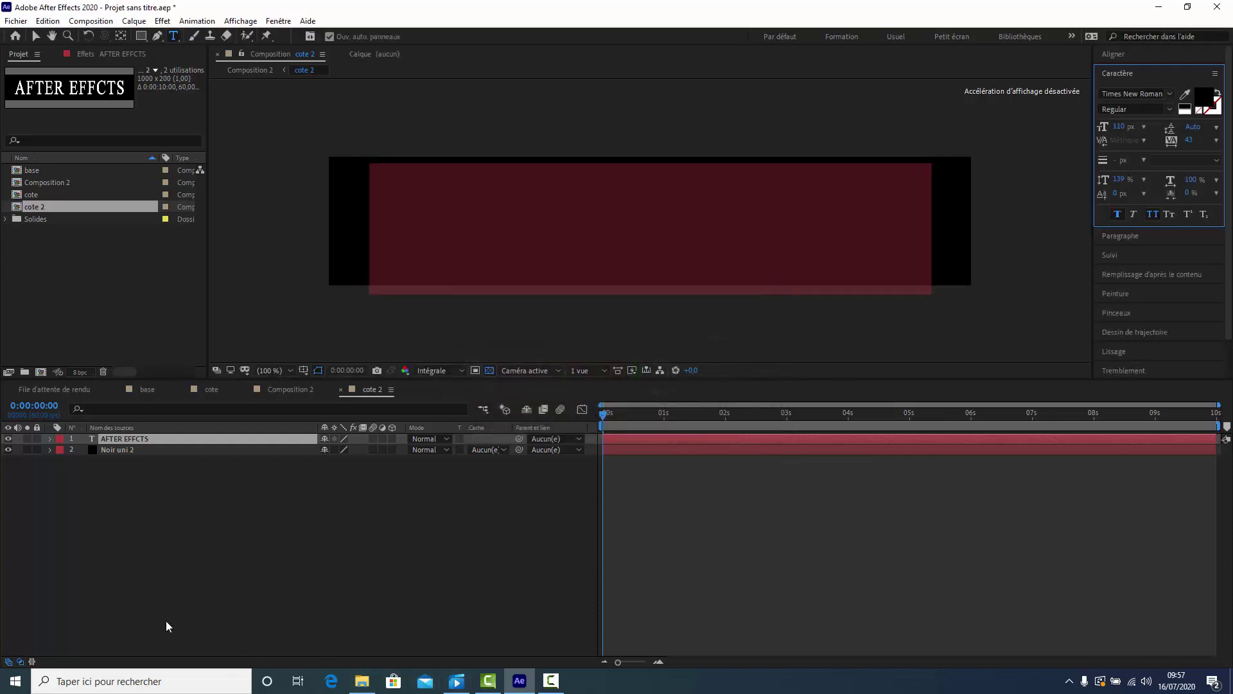
Step: Change the background solid's colour to white (FFFFFF) in Solid Settings
{"action": "left_click", "coordinate": [130, 449]}
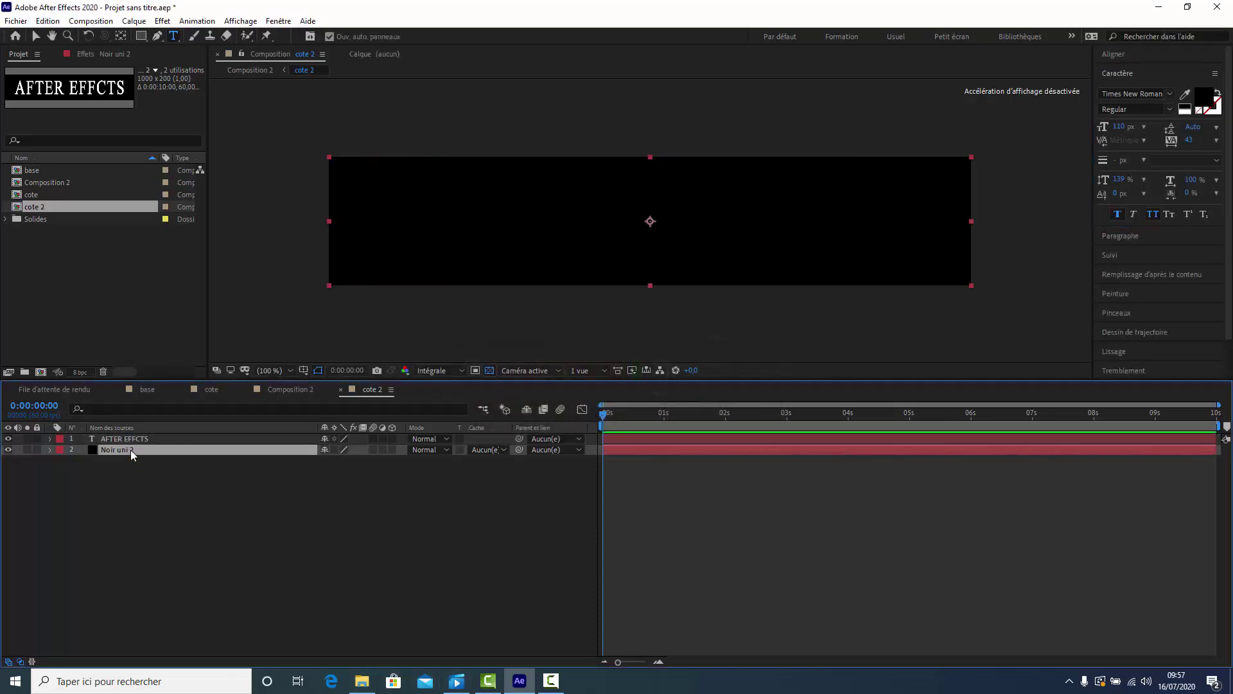
{"action": "left_click", "coordinate": [133, 22]}
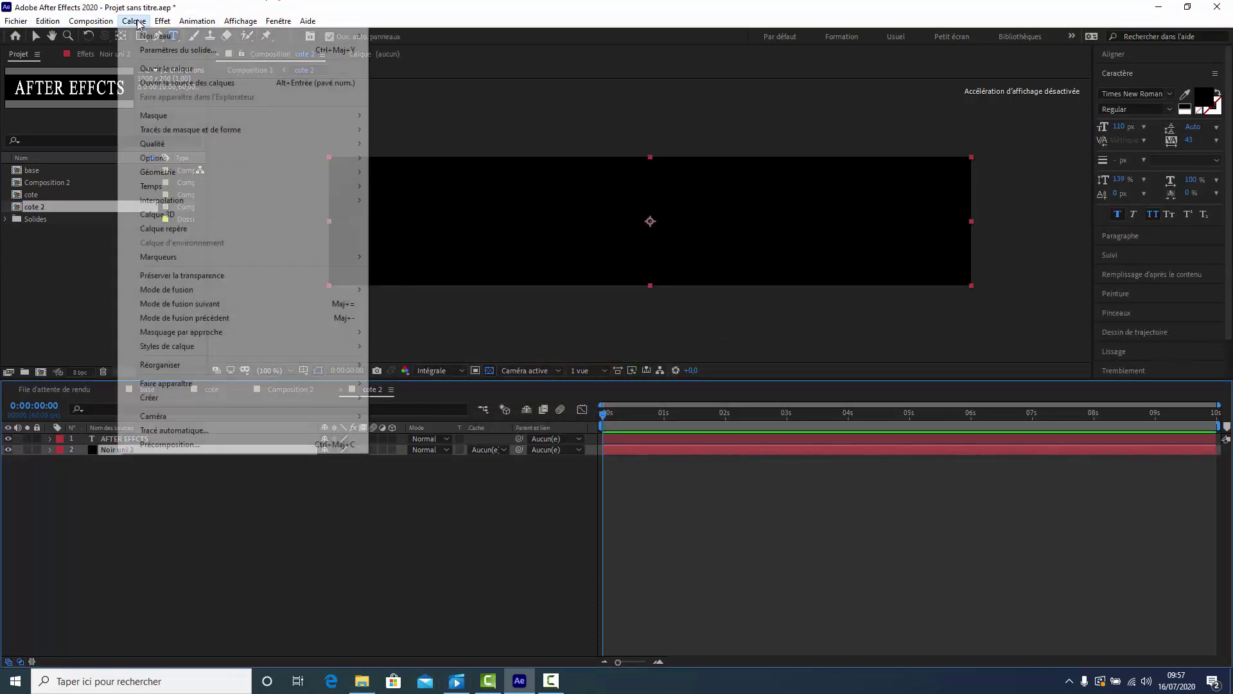
{"action": "left_click", "coordinate": [146, 50]}
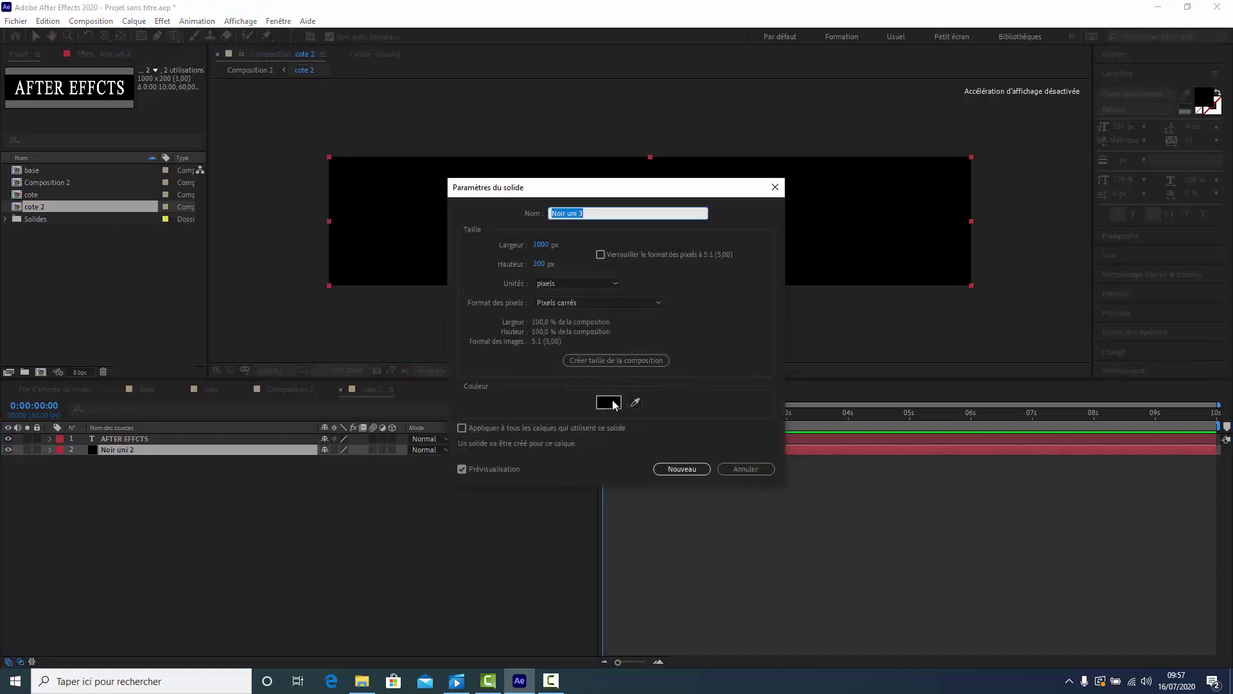
{"action": "left_click", "coordinate": [610, 403]}
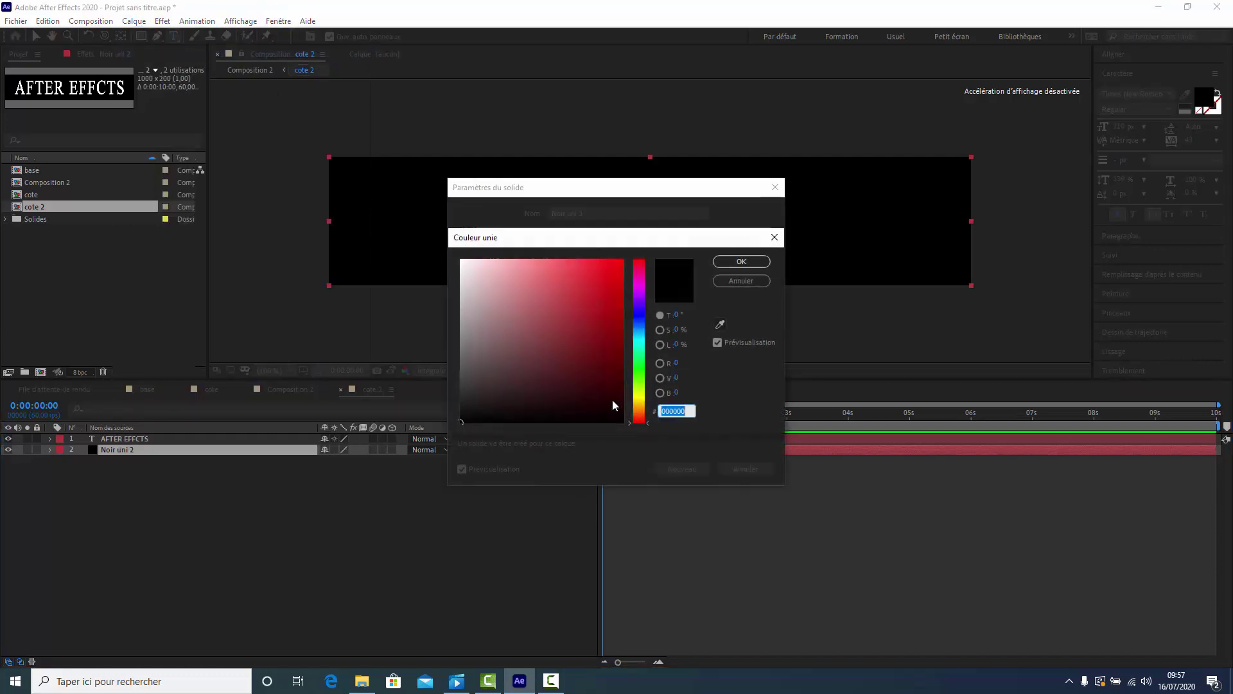
{"action": "type", "text": "FFFFFF"}
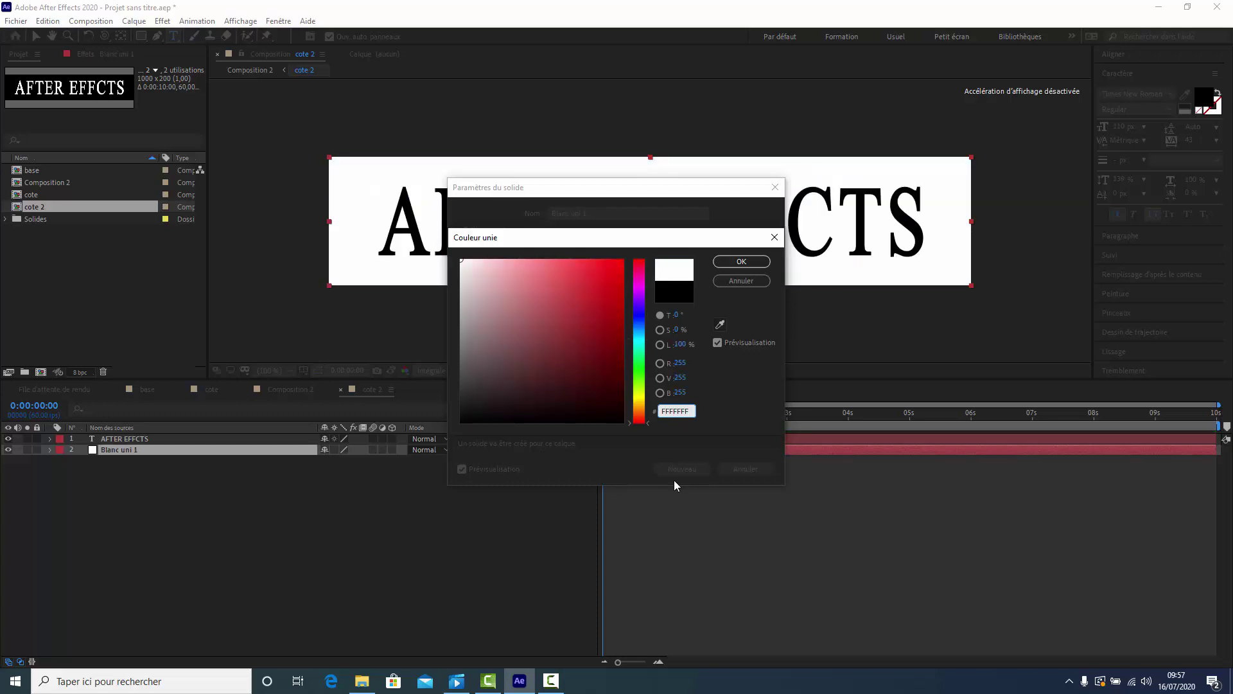
{"action": "key", "text": "Return"}
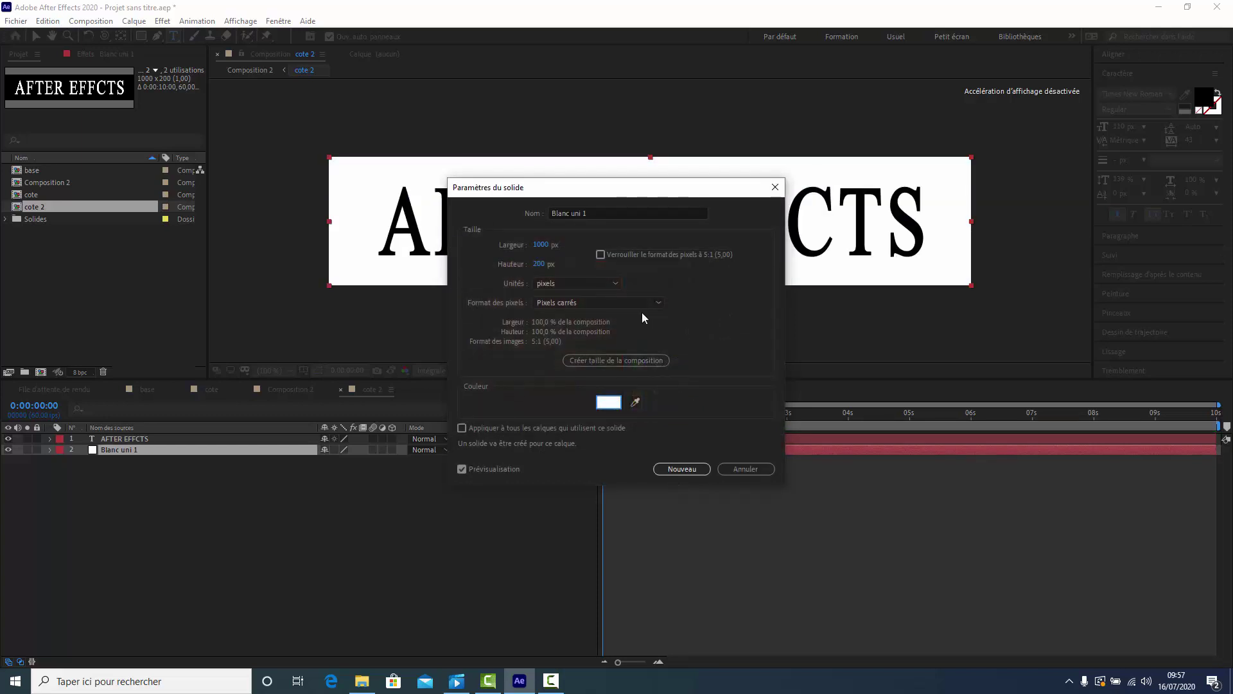
Step: Apply the white solid, return to Composition 2 at 50% zoom and orbit to inspect the sides
{"action": "left_click", "coordinate": [679, 470]}
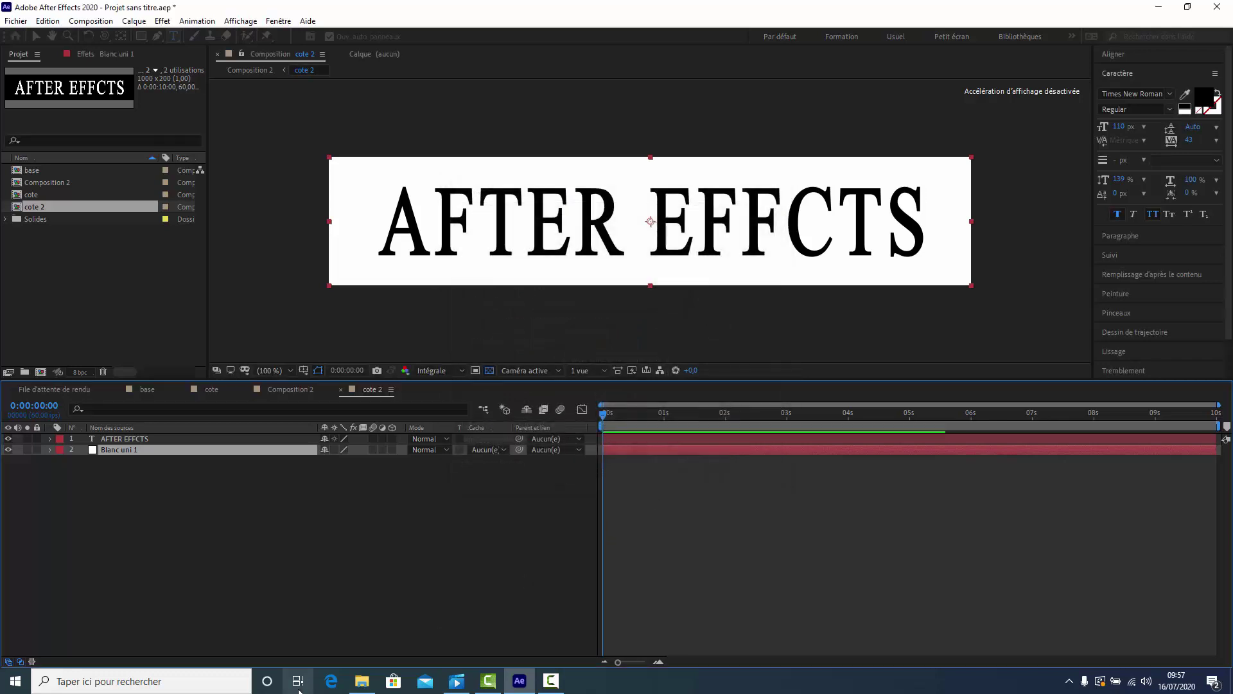
{"action": "left_click", "coordinate": [298, 388]}
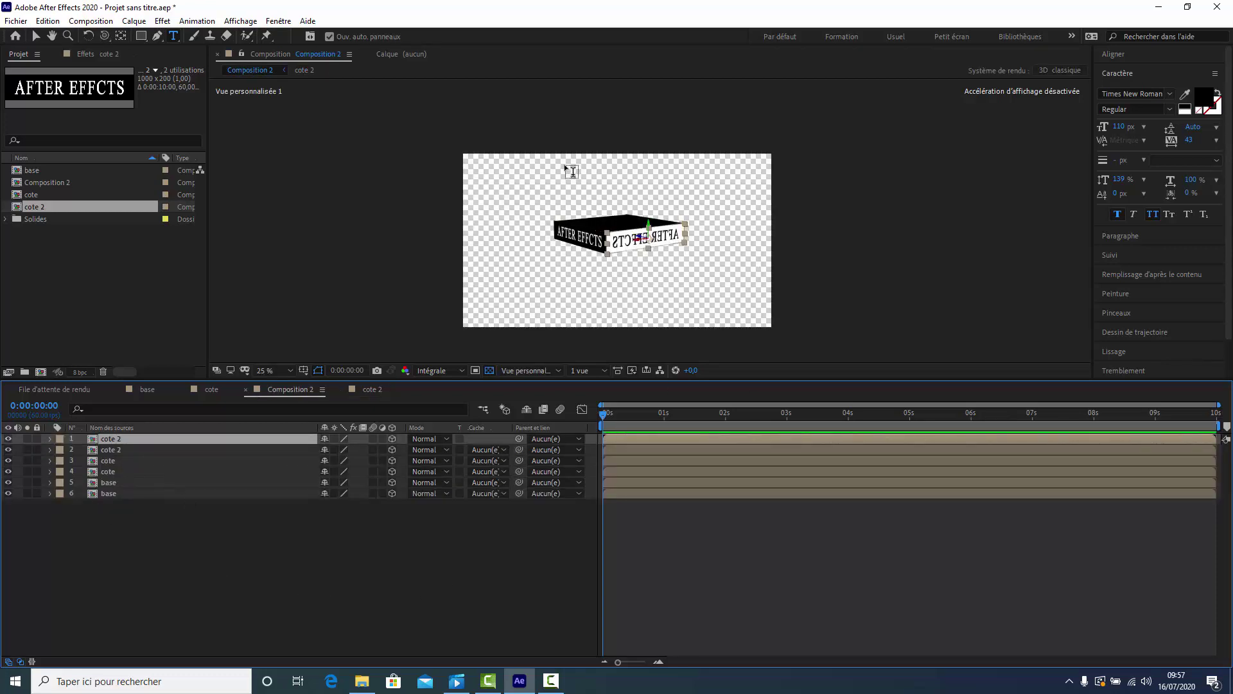
{"action": "key", "text": "period"}
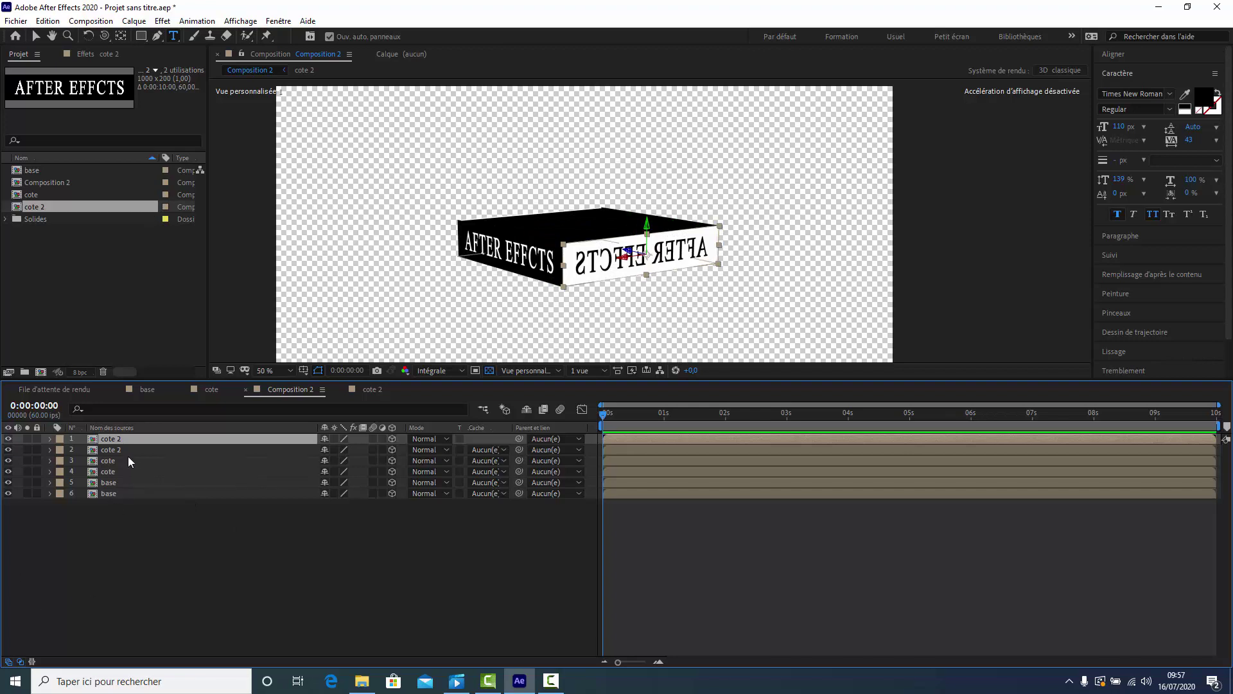
{"action": "left_click", "coordinate": [105, 36]}
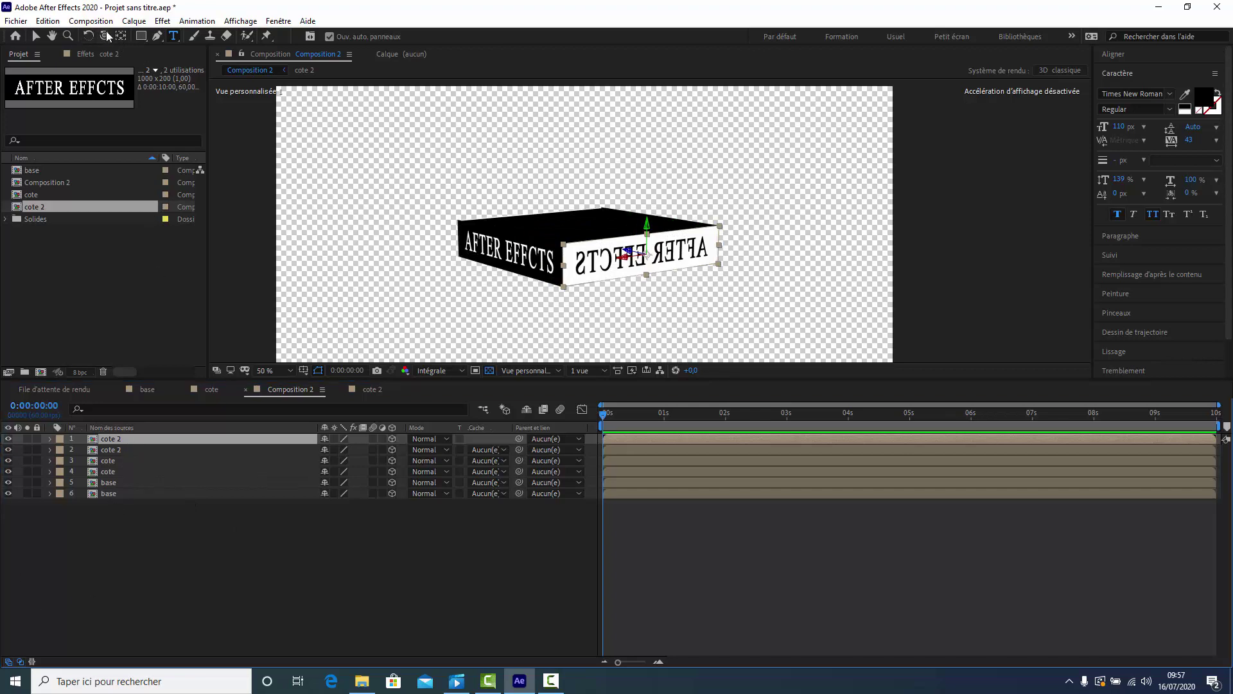
{"action": "left_click_drag", "start_coordinate": [813, 202], "coordinate": [582, 199]}
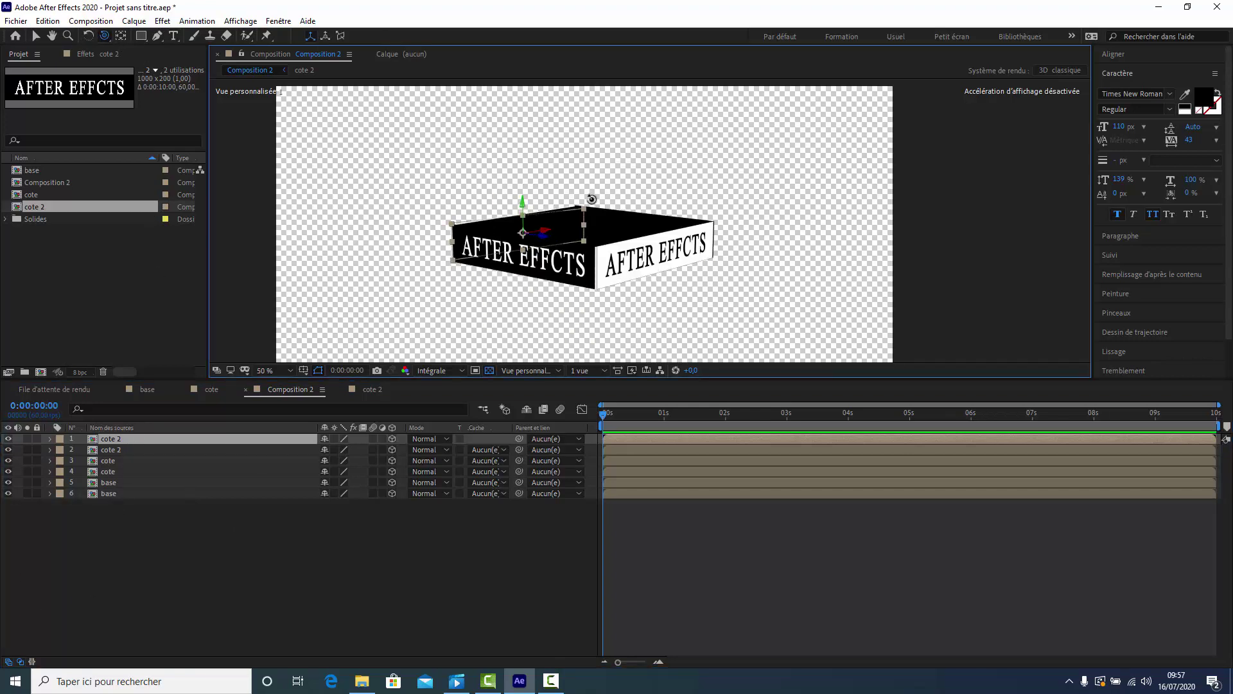
{"action": "left_click_drag", "start_coordinate": [582, 200], "coordinate": [737, 187]}
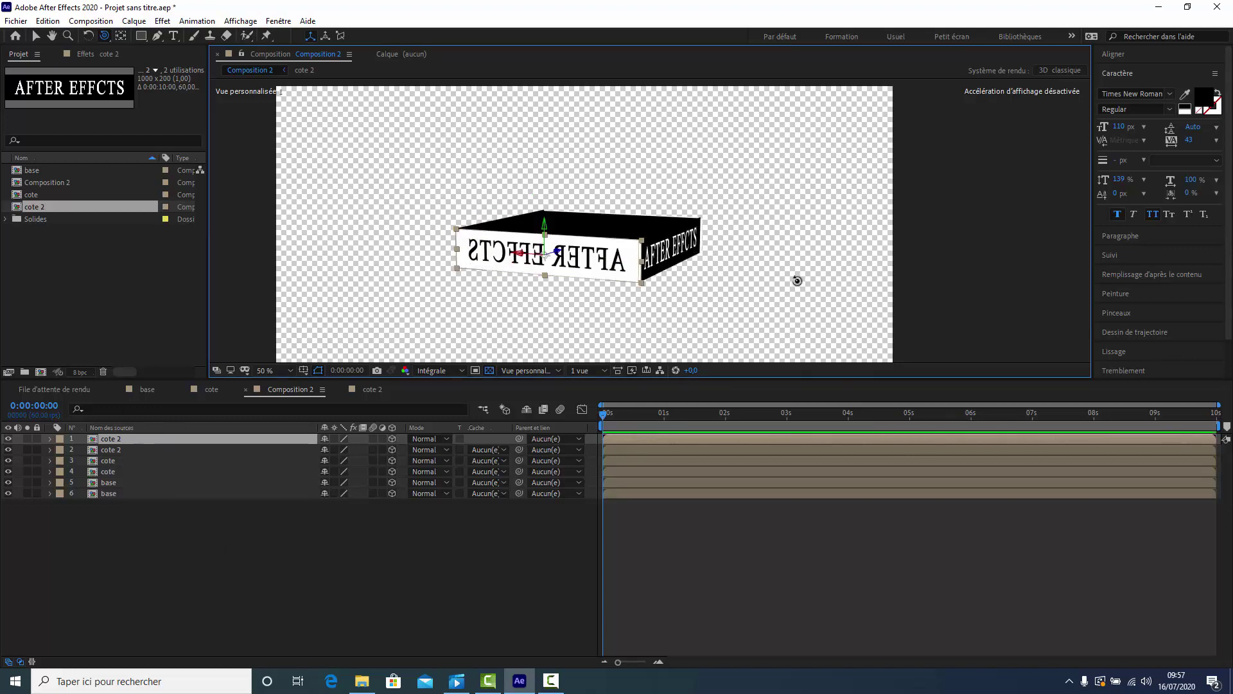
{"action": "left_click_drag", "start_coordinate": [796, 279], "coordinate": [822, 269]}
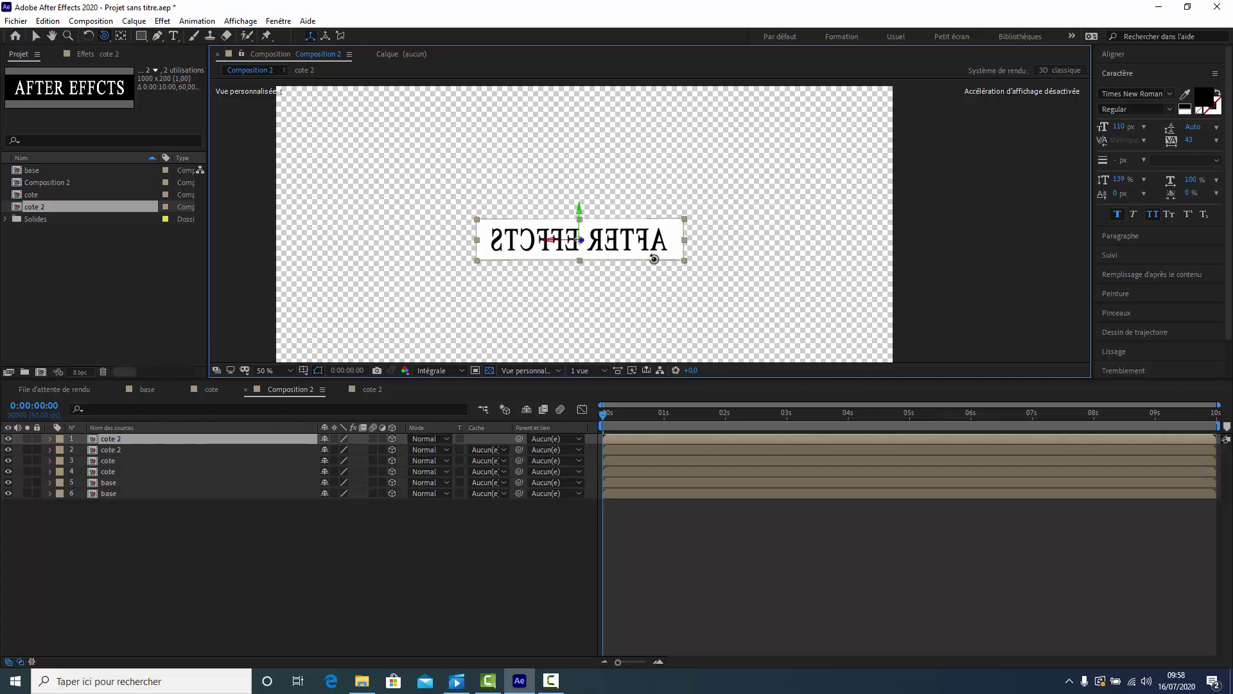
Step: Select the top cote 2 layer and reveal its rotation properties
{"action": "left_click", "coordinate": [140, 449]}
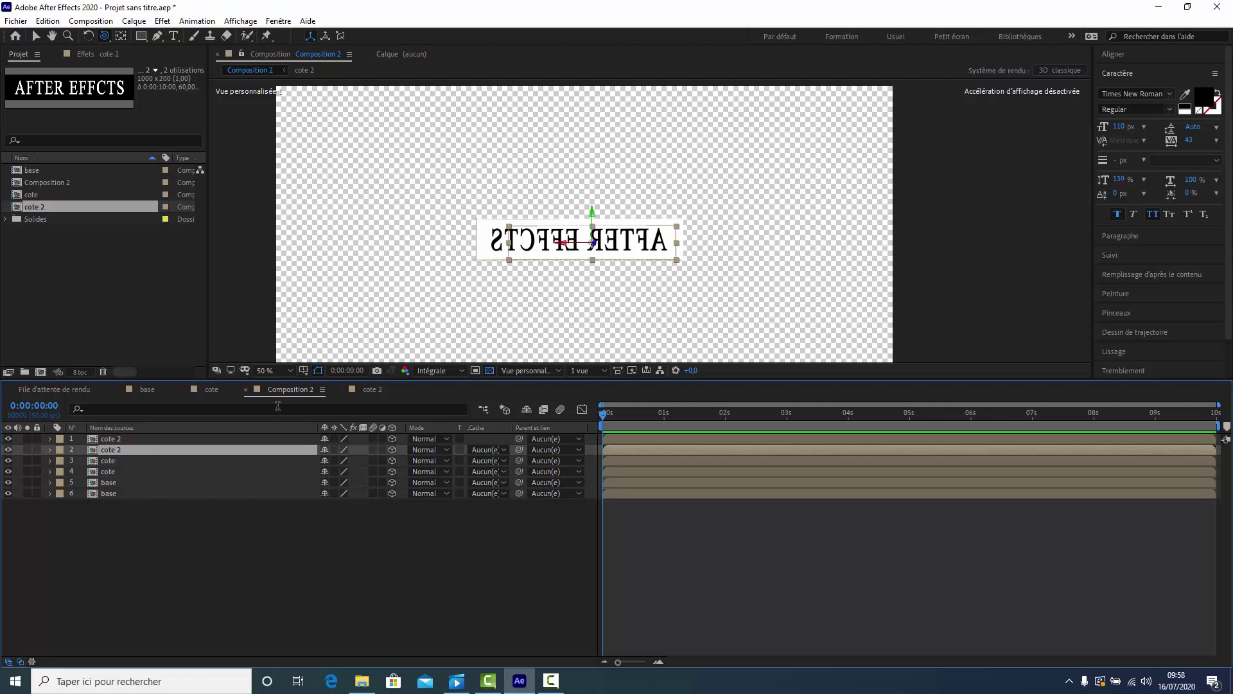
{"action": "left_click", "coordinate": [37, 36]}
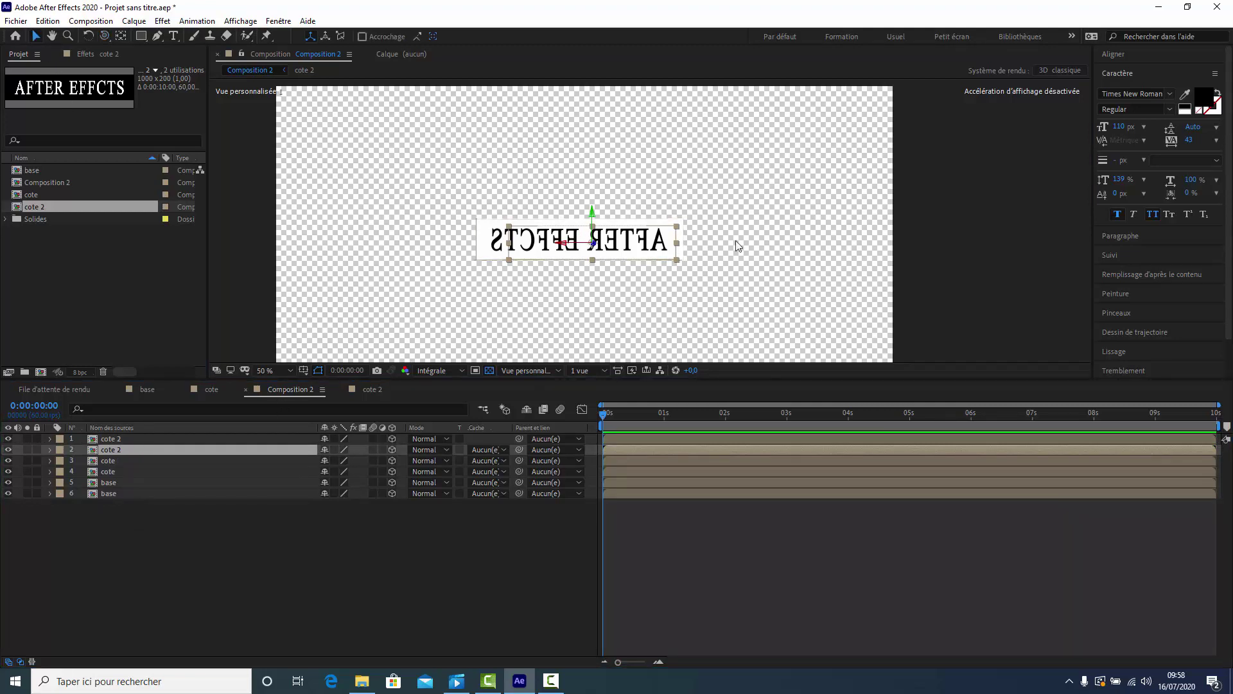
{"action": "left_click", "coordinate": [483, 250]}
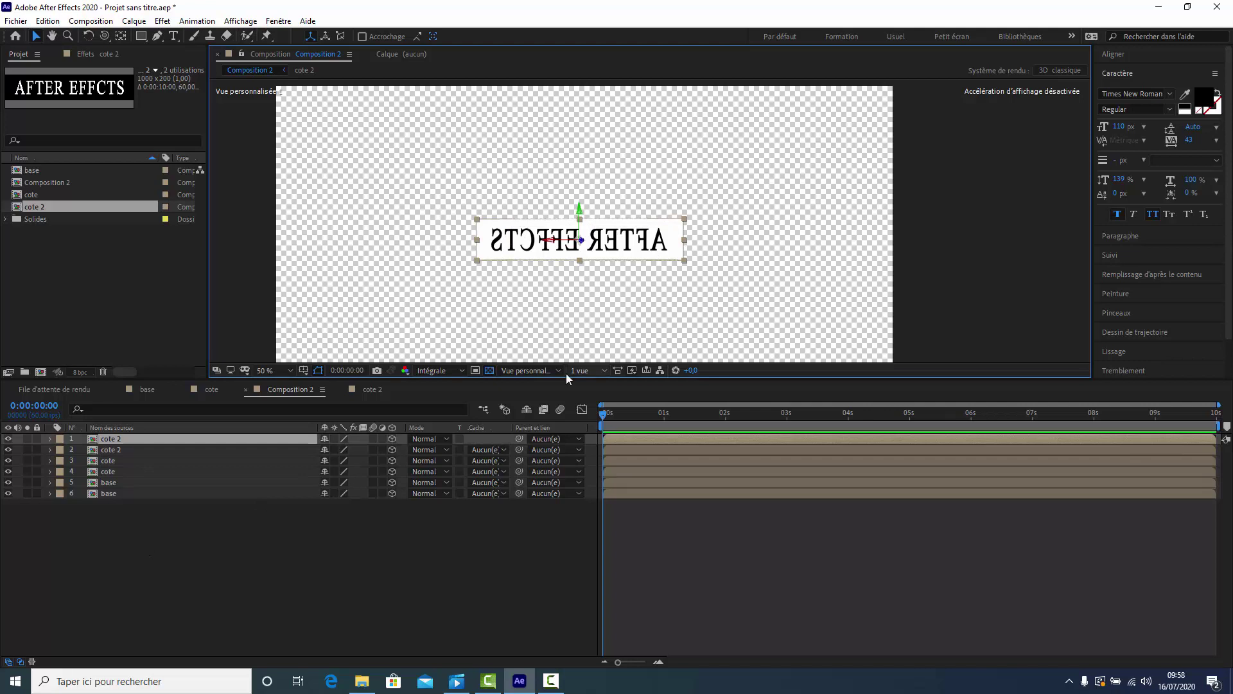
{"action": "key", "text": "r"}
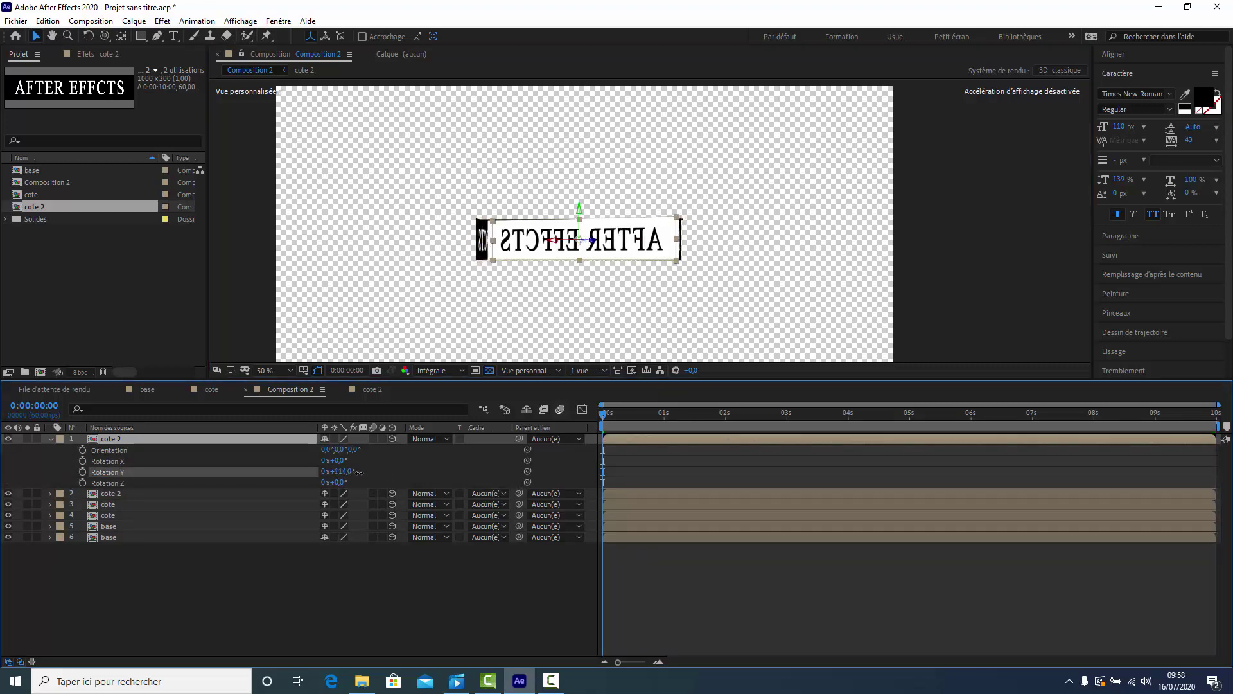
Step: Set the top cote 2 layer's Y Rotation to 270°
{"action": "left_click_drag", "start_coordinate": [338, 471], "coordinate": [449, 475]}
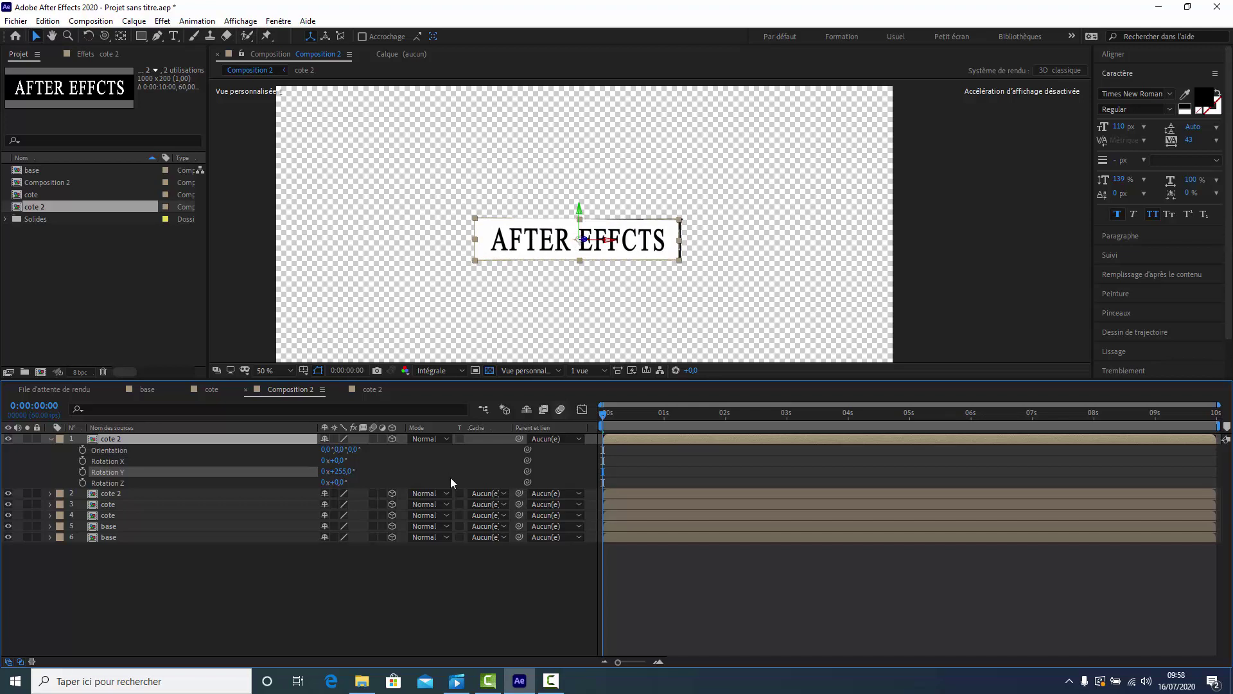
{"action": "left_click", "coordinate": [338, 472]}
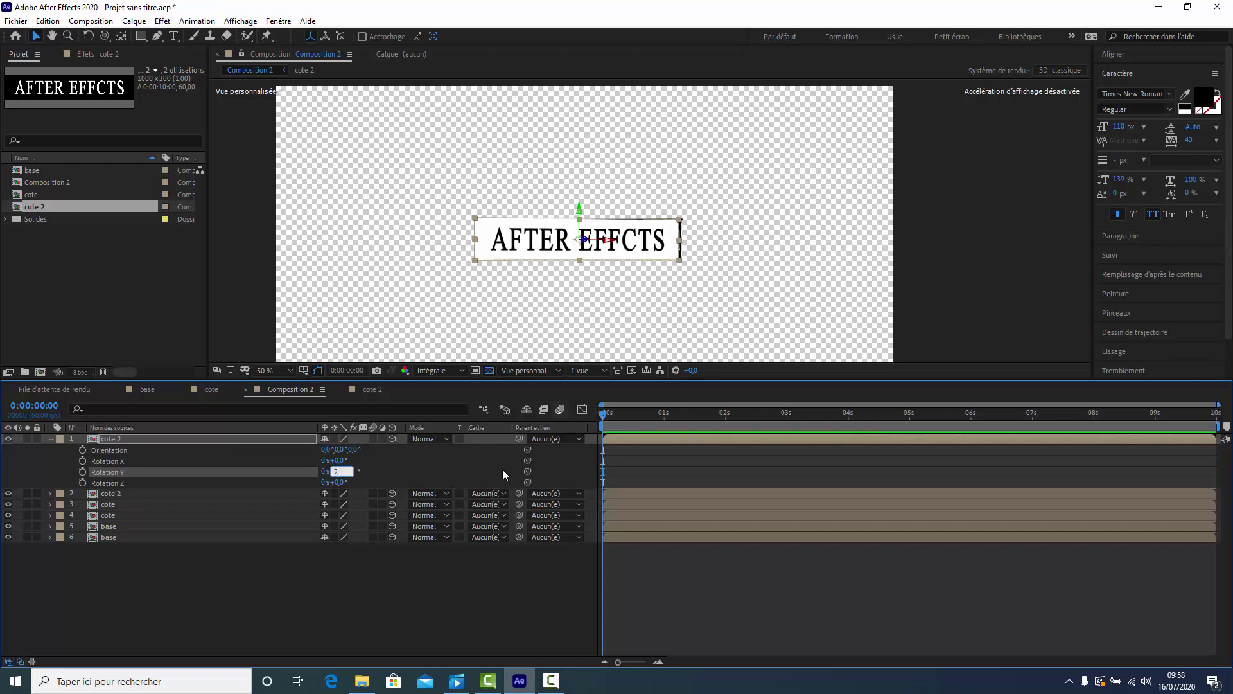
{"action": "type", "text": "270"}
{"action": "left_click", "coordinate": [476, 599]}
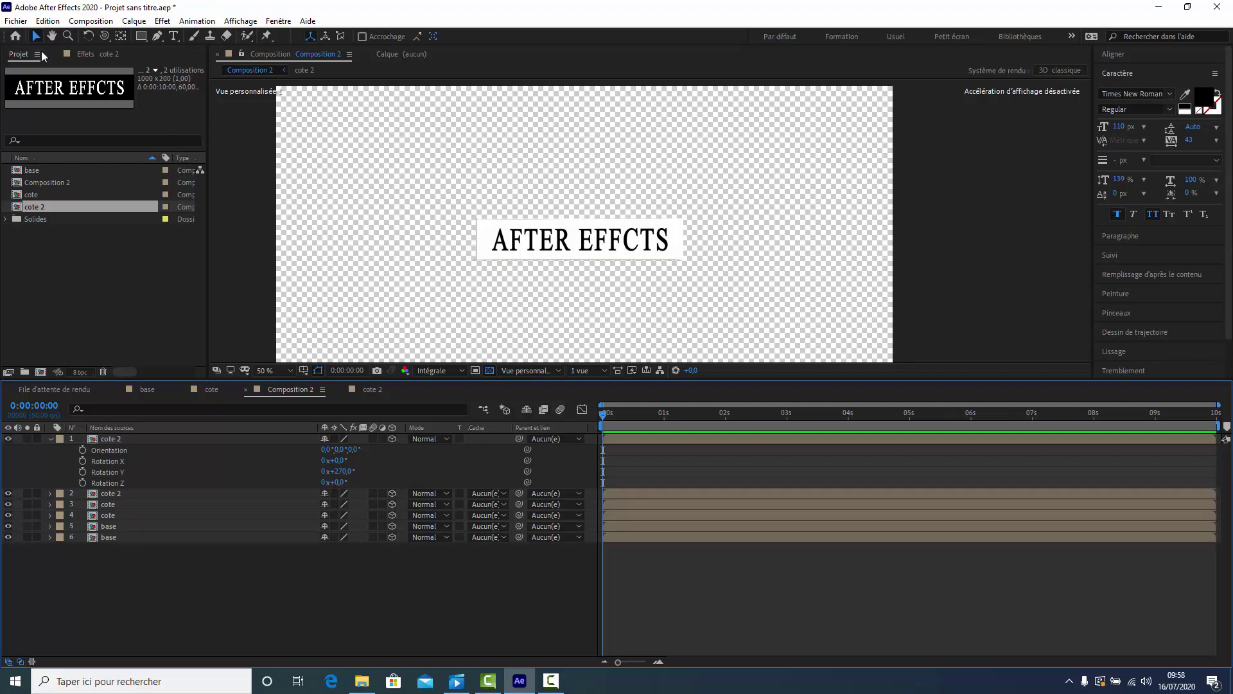
Step: Orbit around the box to check the black side, then collapse the cote 2 layer's properties
{"action": "left_click", "coordinate": [105, 36]}
{"action": "mouse_move", "coordinate": [413, 197]}
{"action": "left_mouse_down"}
{"action": "mouse_move", "coordinate": [618, 194]}
{"action": "mouse_move", "coordinate": [589, 197]}
{"action": "left_mouse_up"}
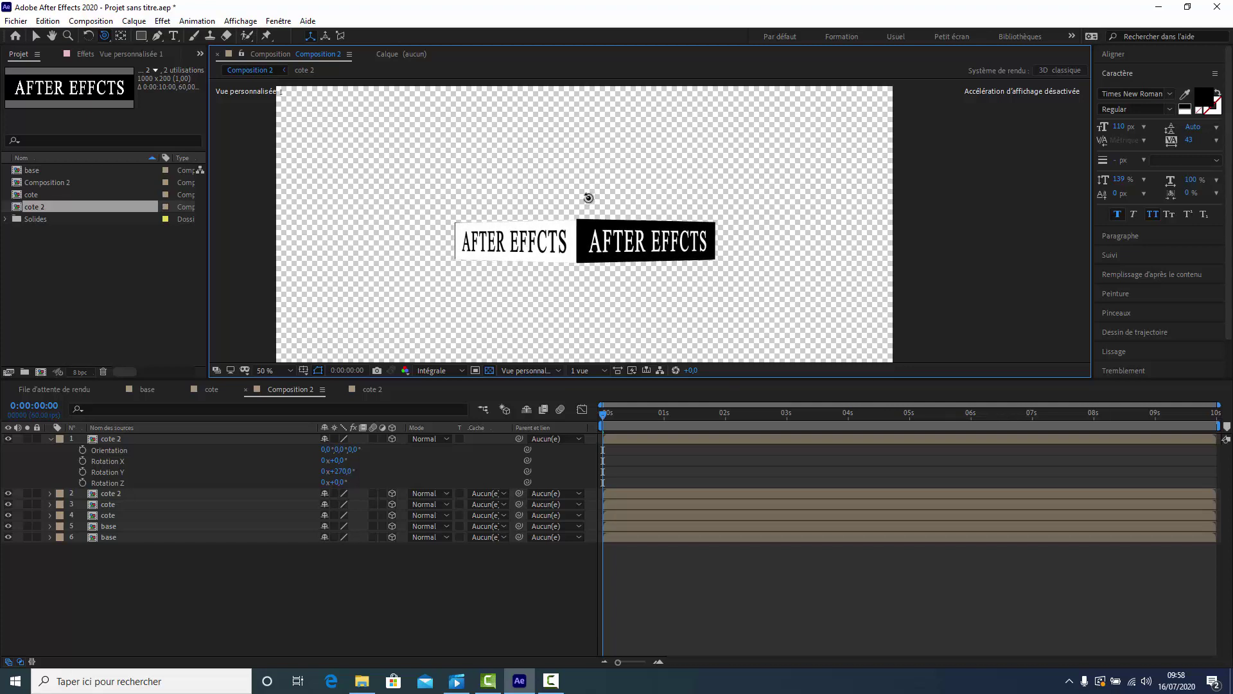
{"action": "left_click", "coordinate": [50, 440]}
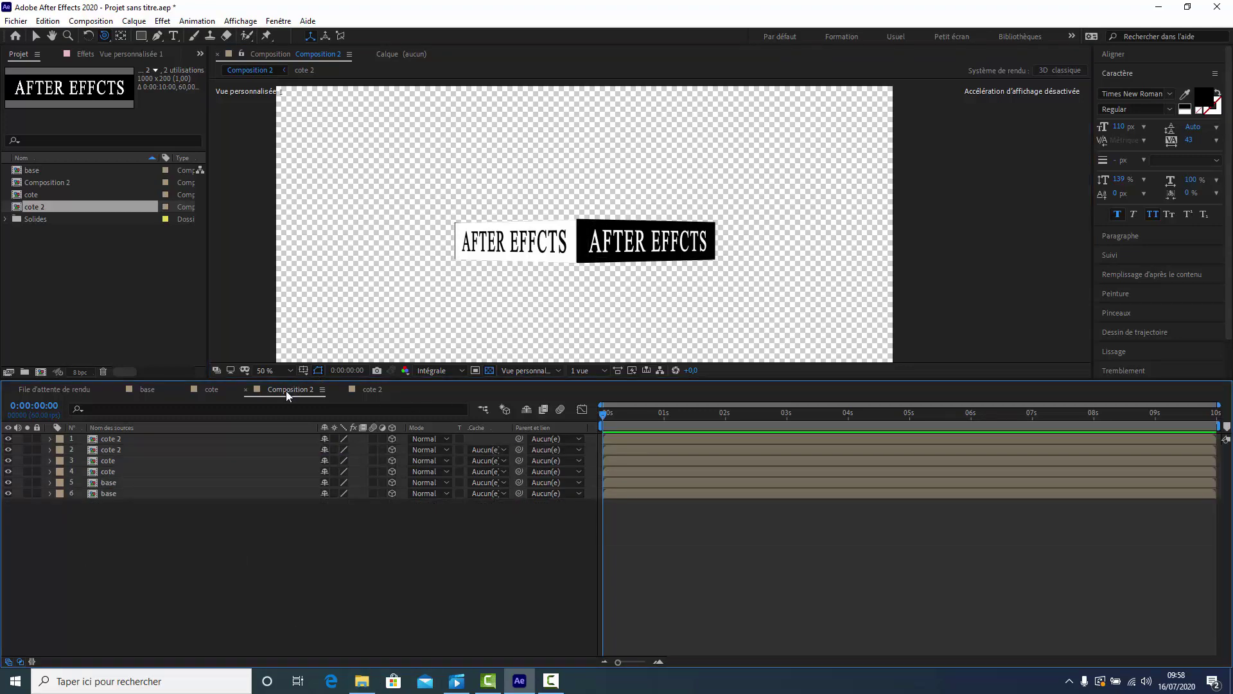
Step: Rename Composition 2 to 'boite'
{"action": "right_click", "coordinate": [47, 181]}
{"action": "left_click", "coordinate": [106, 387]}
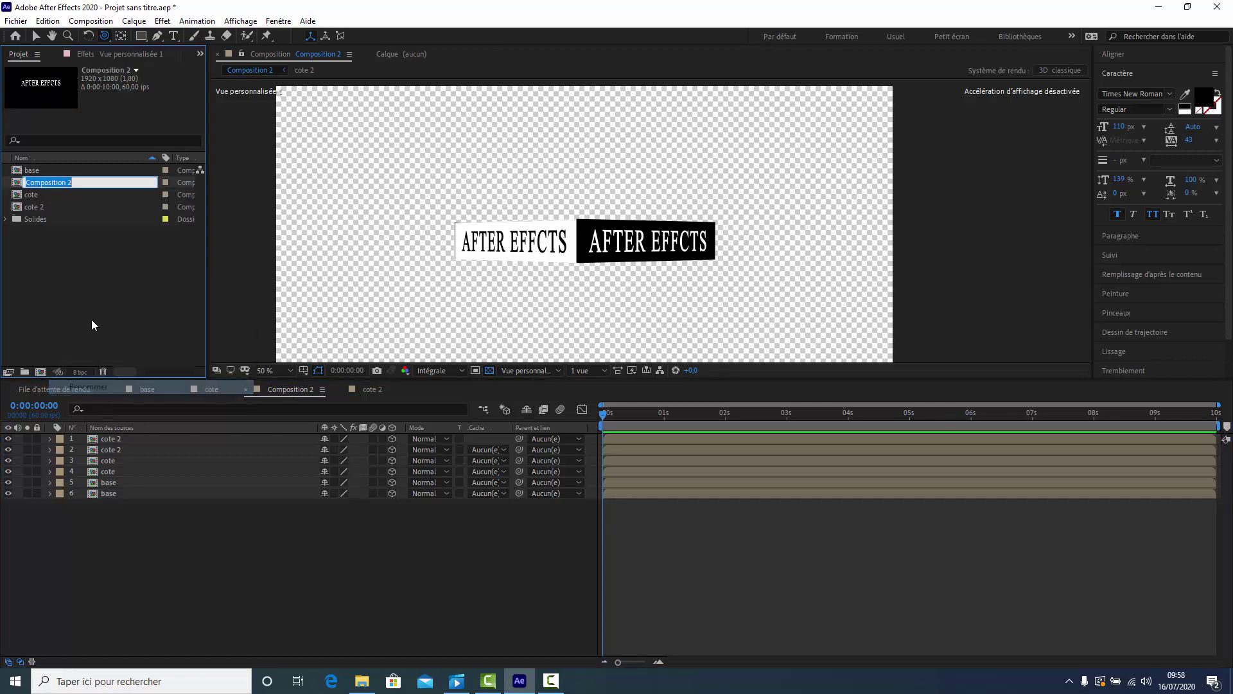
{"action": "type", "text": "boi"}
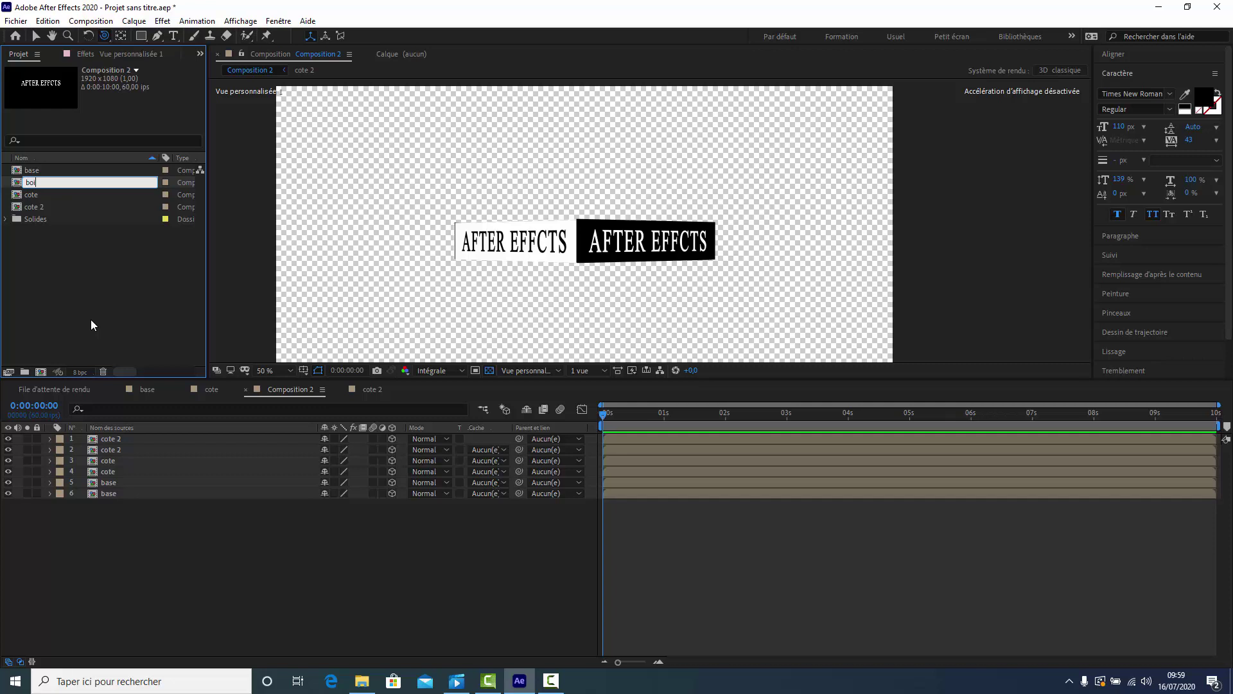
{"action": "type", "text": "te"}
{"action": "key", "text": "Return"}
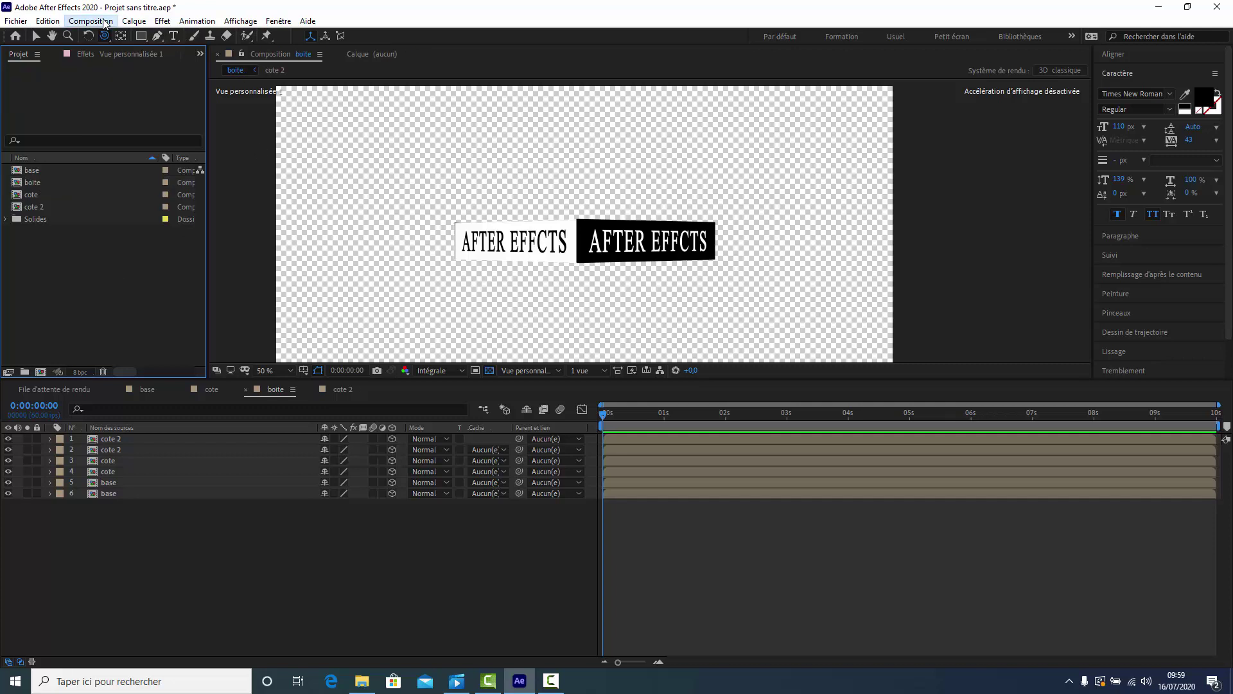
Step: Create a new 1920×1080, 60 fps, 10-second composition named 'finale'
{"action": "left_click", "coordinate": [91, 21]}
{"action": "left_click", "coordinate": [109, 36]}
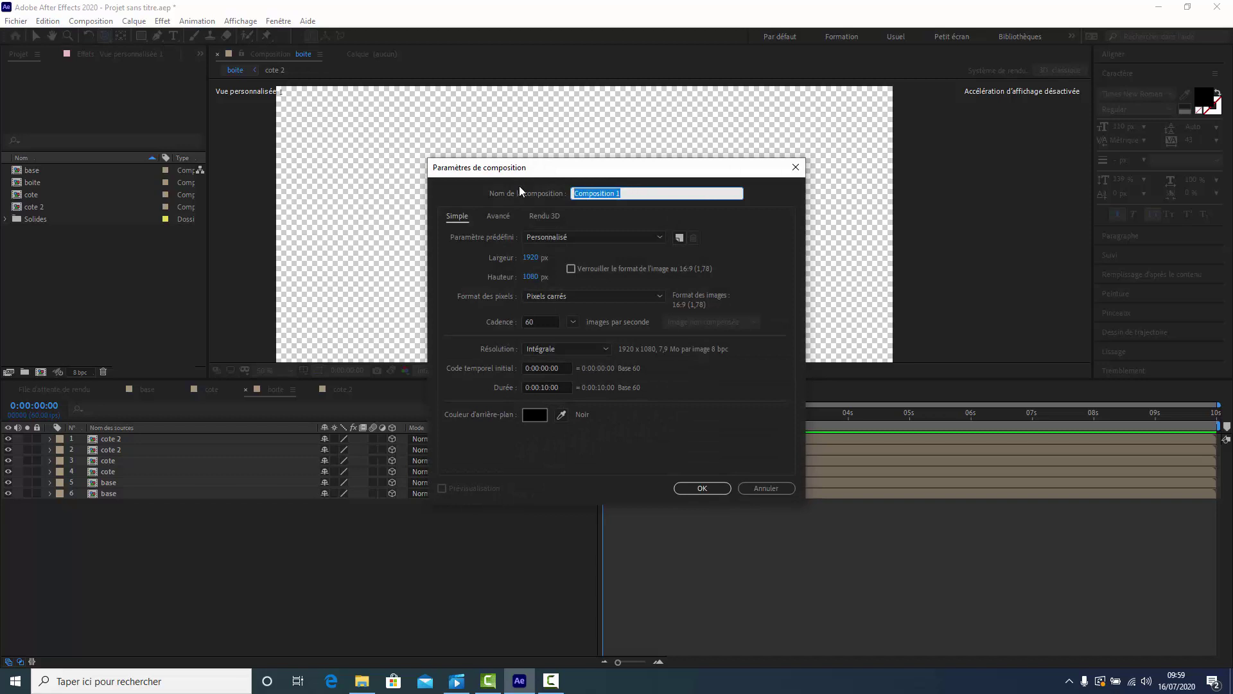
{"action": "type", "text": "fina"}
{"action": "type", "text": "le"}
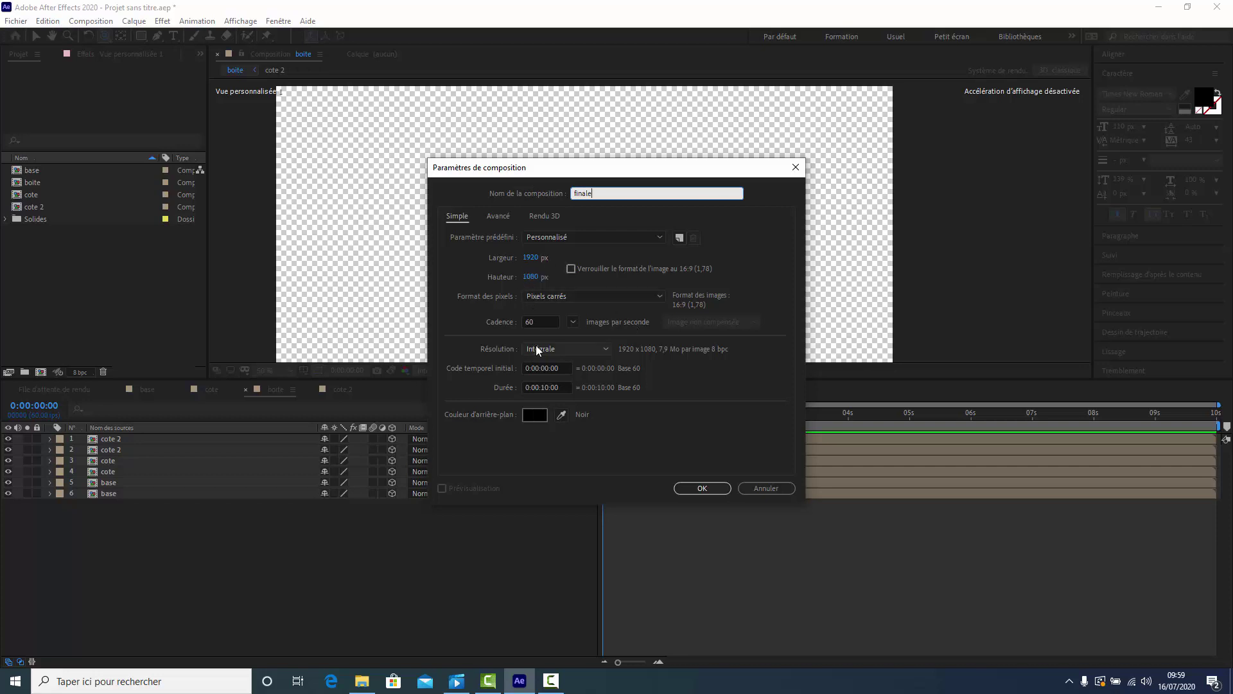
{"action": "left_click", "coordinate": [704, 488]}
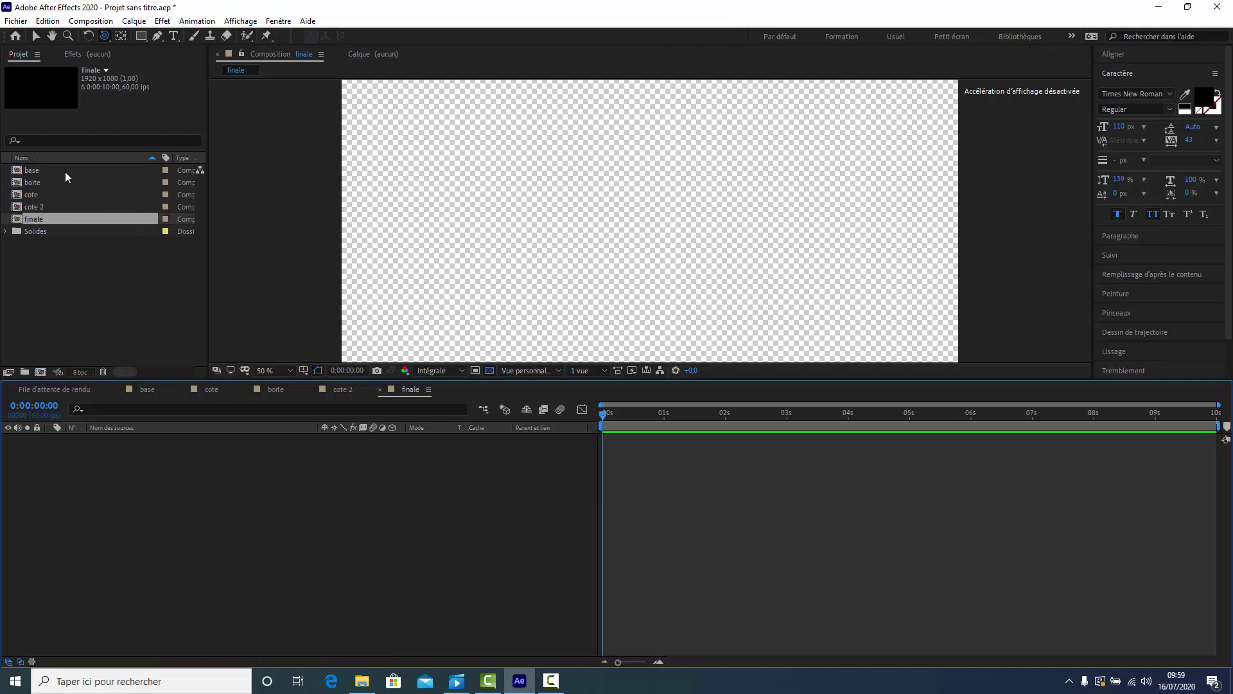
Step: Drag the boite composition from the Project panel into the finale timeline
{"action": "left_click_drag", "start_coordinate": [60, 184], "coordinate": [148, 481]}
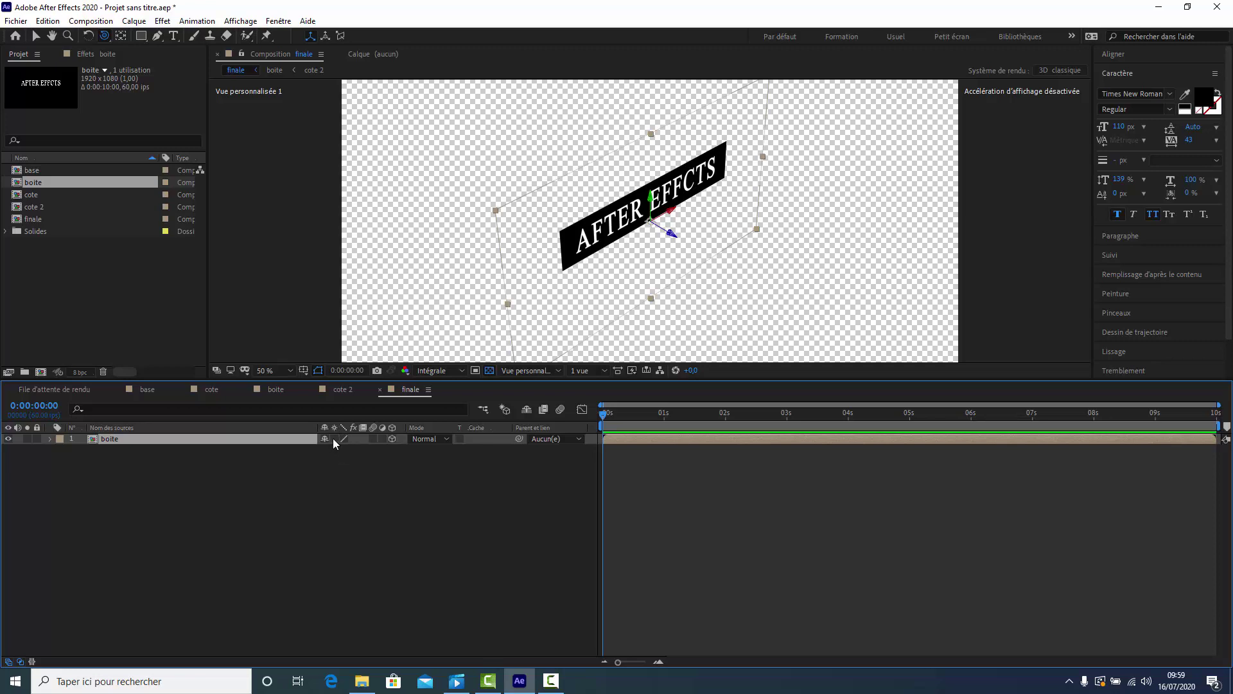
Step: Enable Collapse Transformations on the boite layer and set its Scale to 45%
{"action": "left_click", "coordinate": [333, 437]}
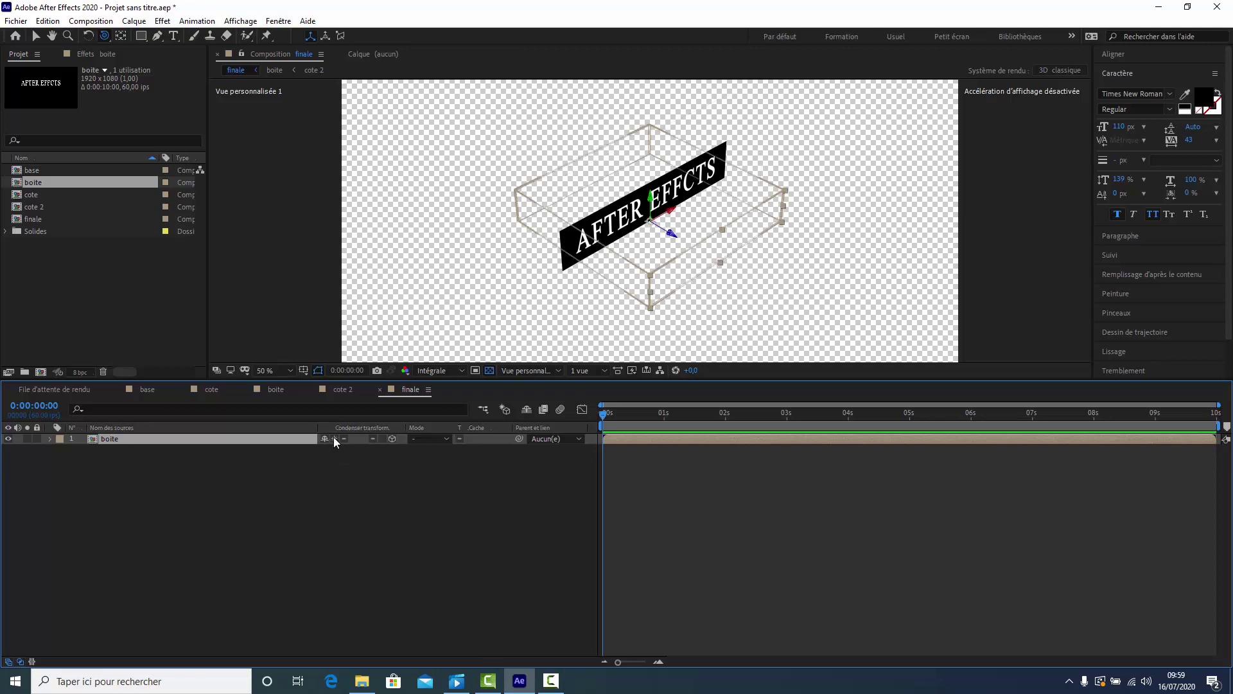
{"action": "left_click", "coordinate": [330, 515]}
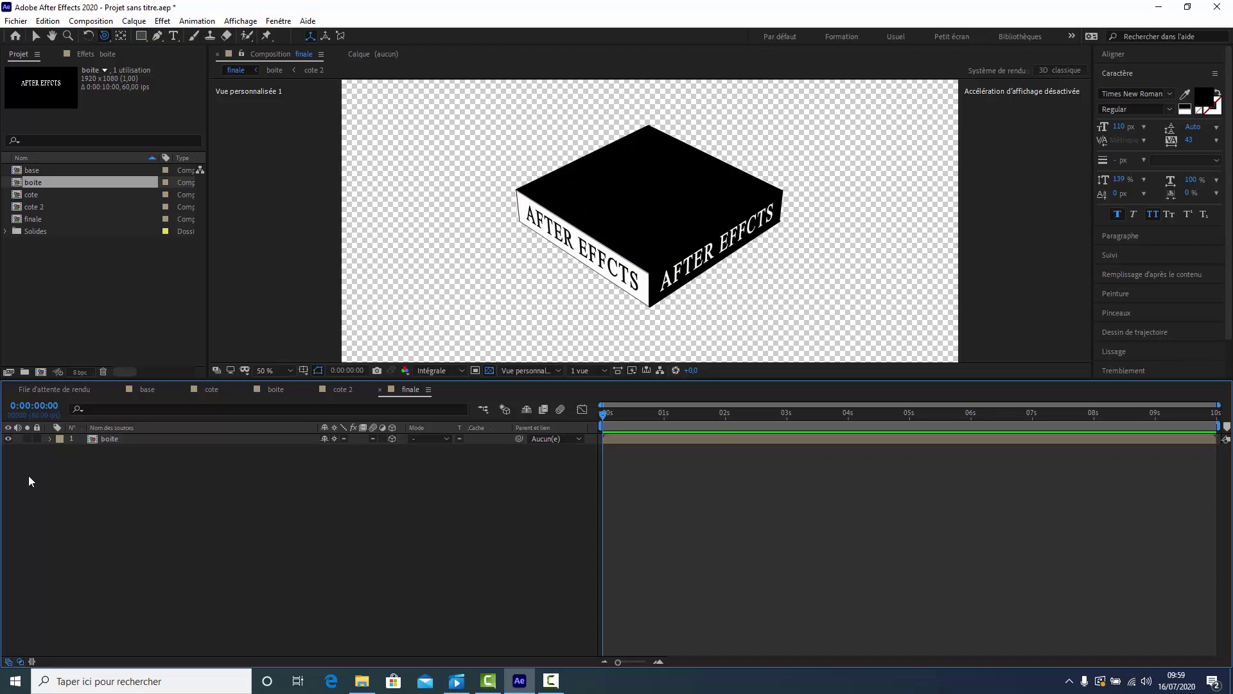
{"action": "key", "text": "s"}
{"action": "left_click", "coordinate": [340, 450]}
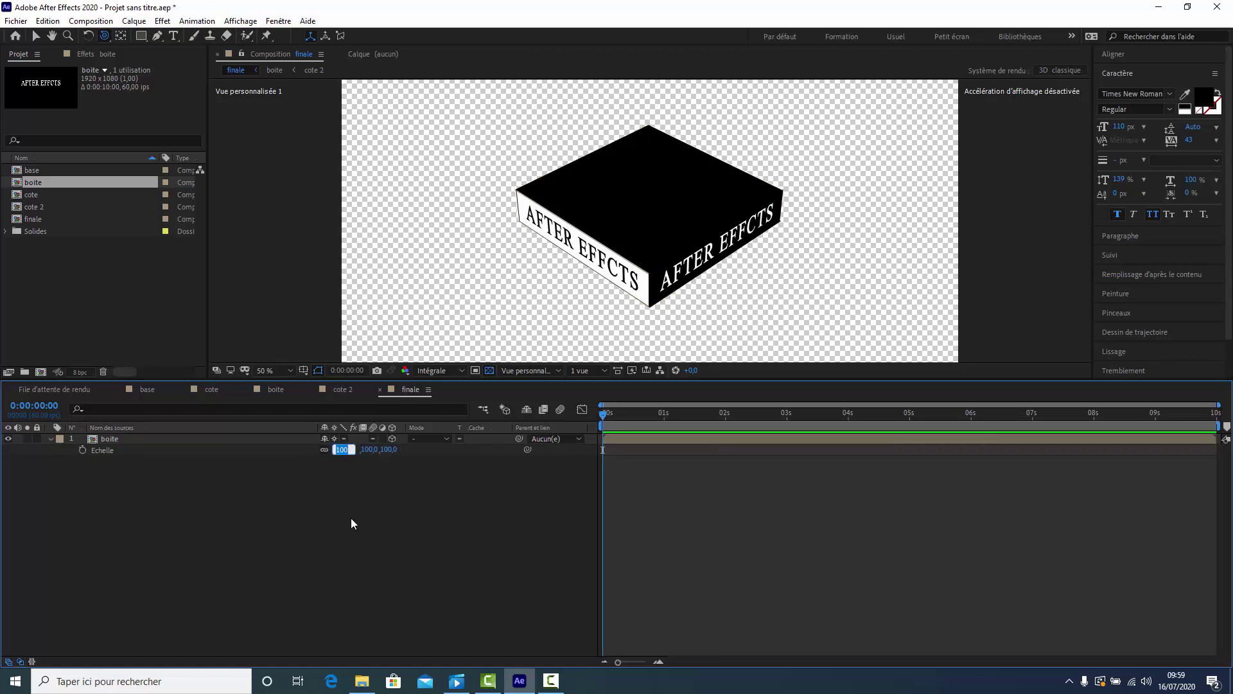
{"action": "type", "text": "45"}
{"action": "key", "text": "Return"}
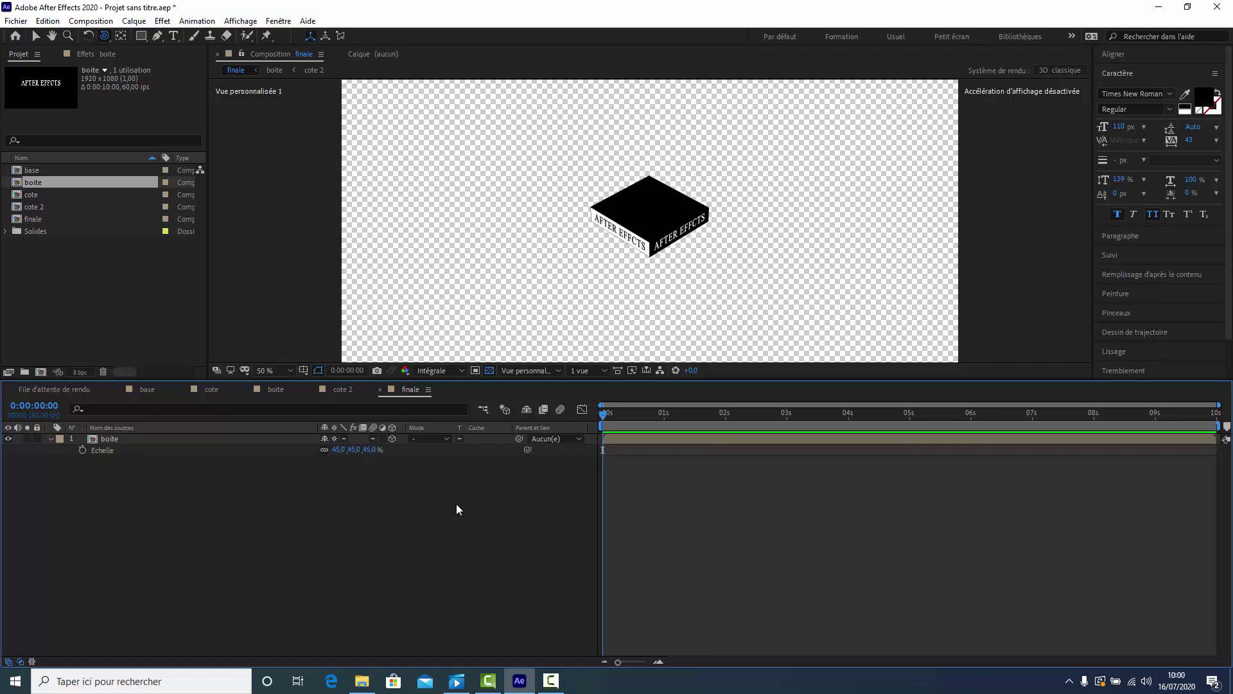
{"action": "left_click", "coordinate": [51, 439]}
{"action": "left_click", "coordinate": [148, 438]}
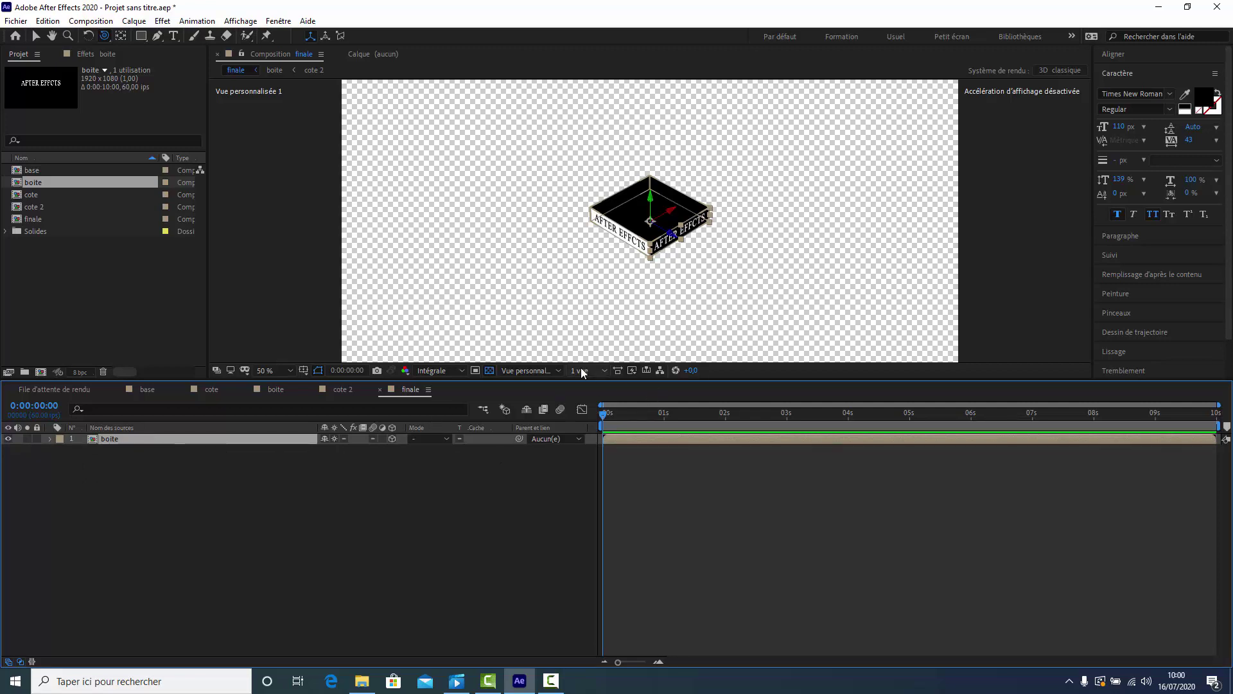
Step: Switch the 3D view to Active Camera and set boite's Position Y to 1080
{"action": "left_click", "coordinate": [558, 370]}
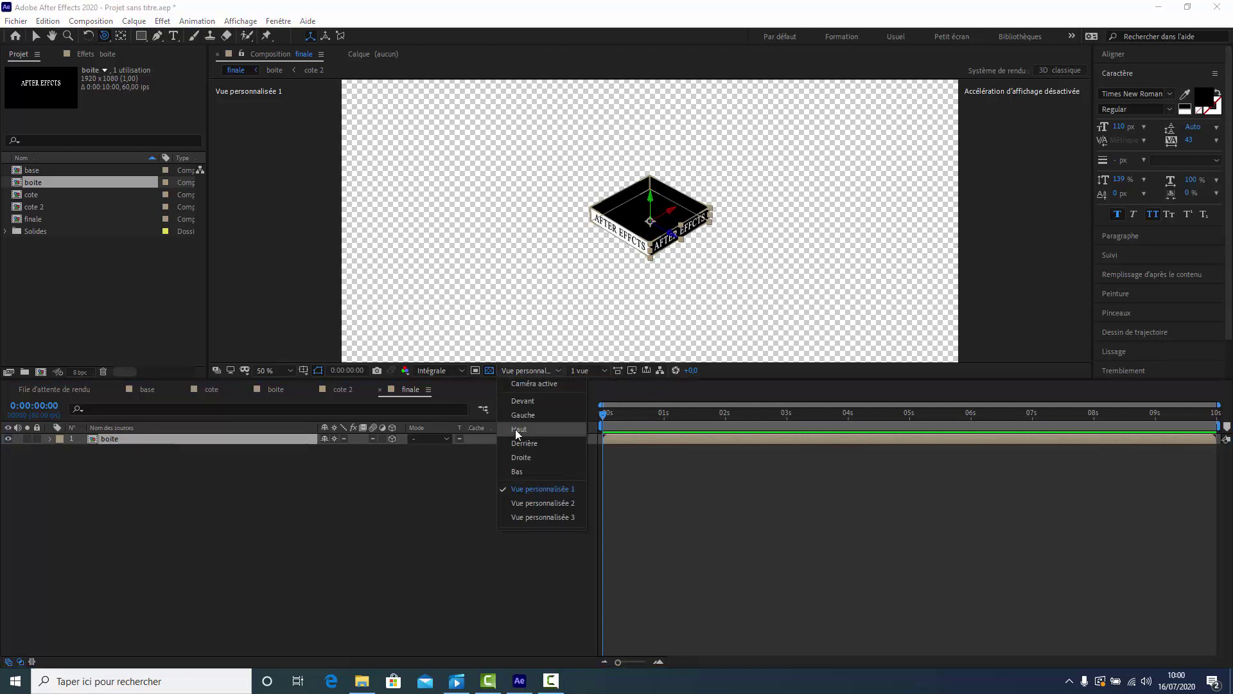
{"action": "left_click", "coordinate": [528, 383]}
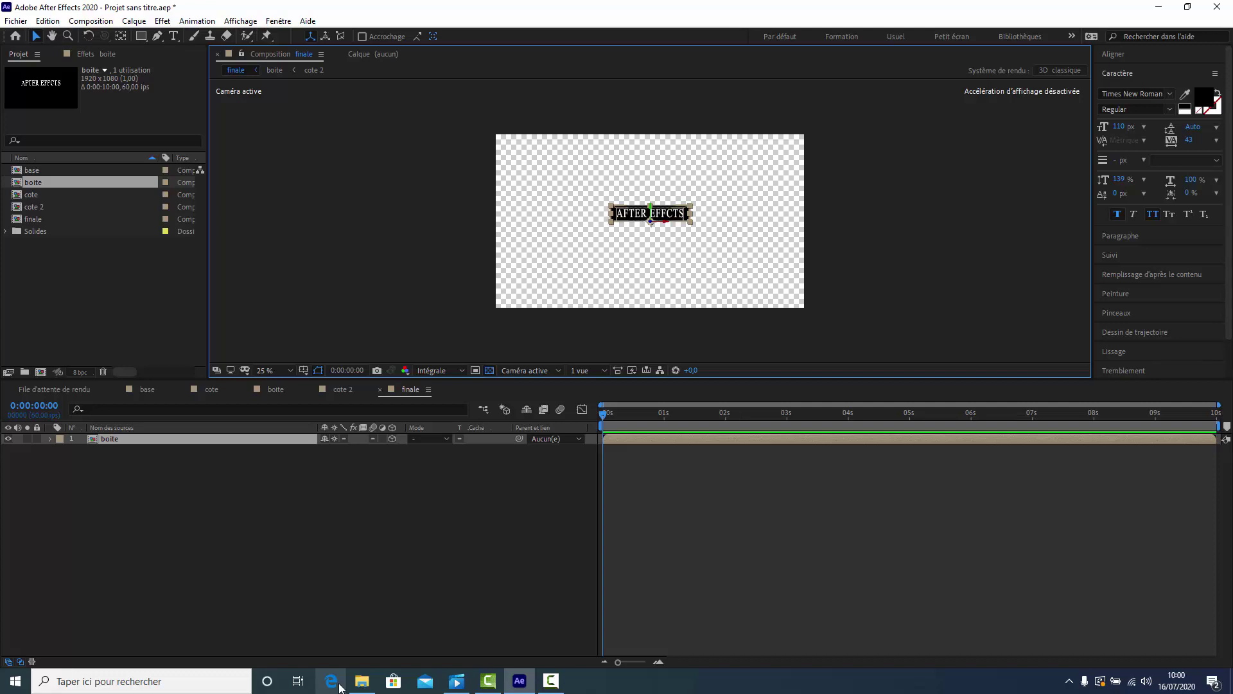
{"action": "key", "text": "p"}
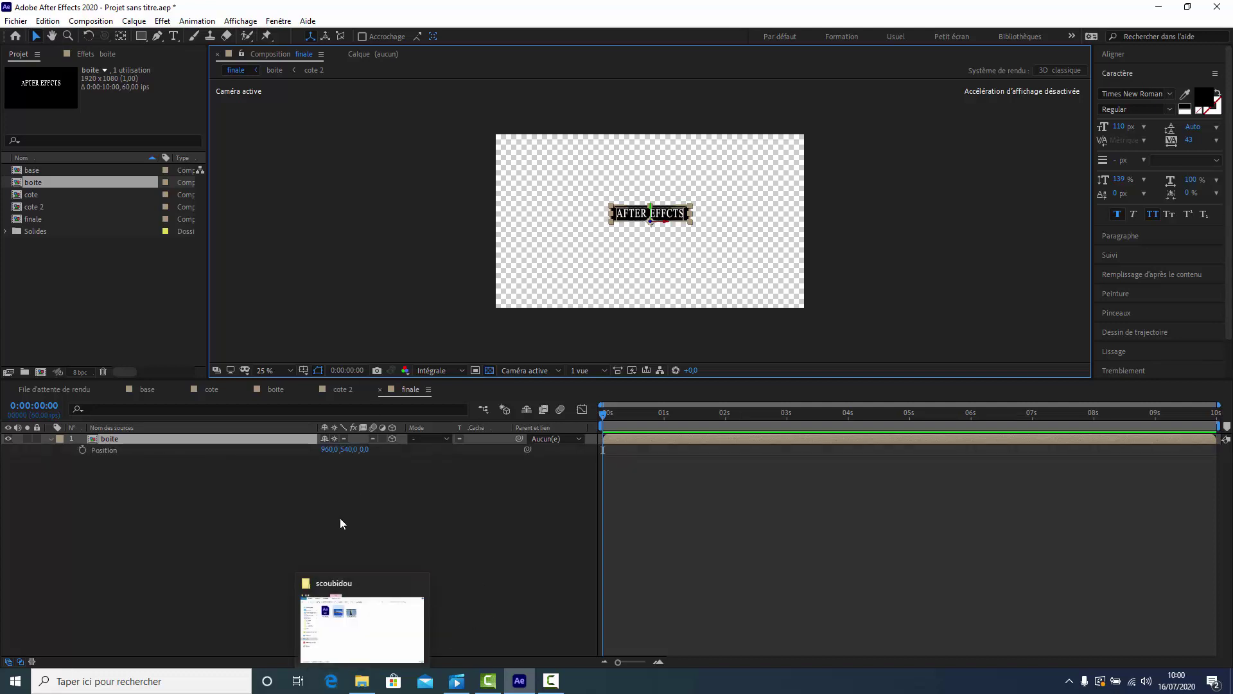
{"action": "left_click", "coordinate": [350, 449]}
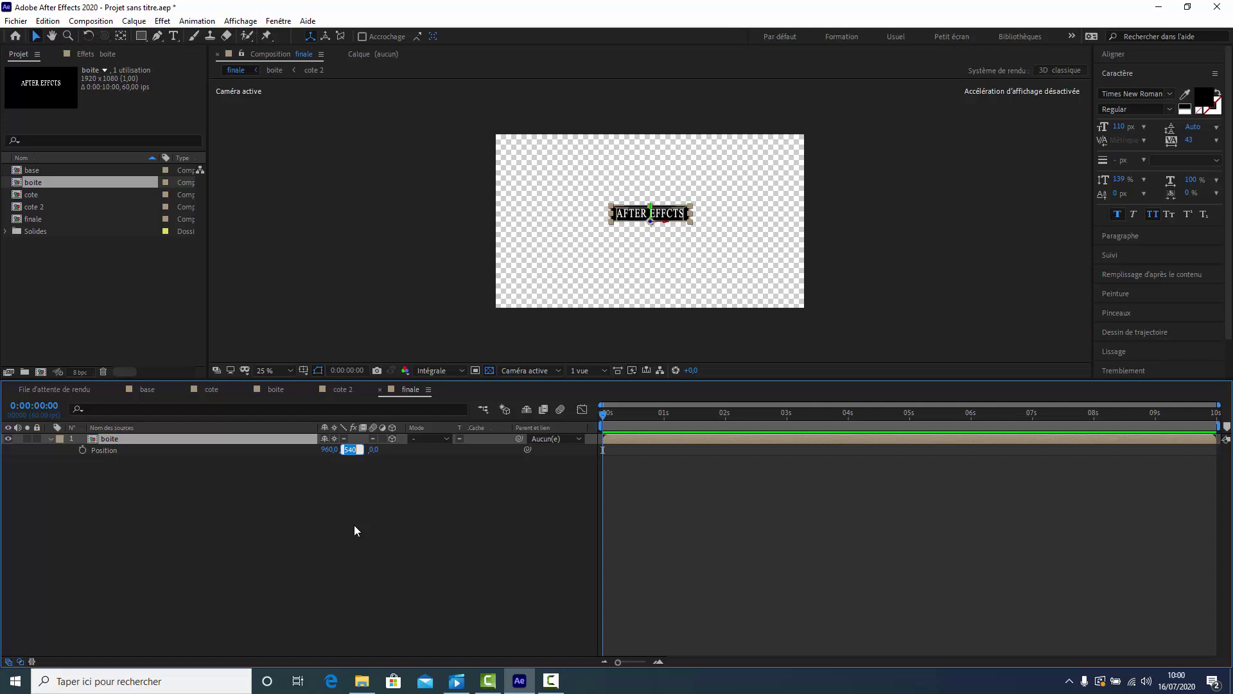
{"action": "type", "text": "10"}
{"action": "type", "text": "80"}
{"action": "key", "text": "Return"}
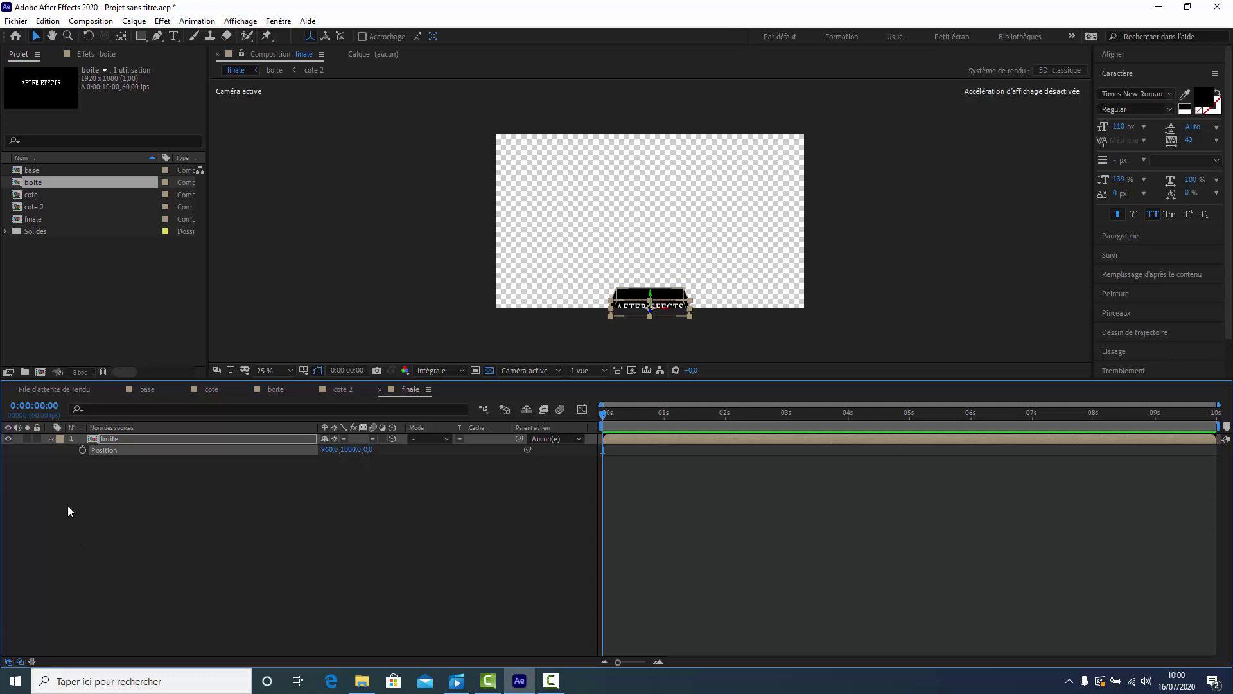
Step: Duplicate the boite layer into 15 copies, select them all and show their Position
{"action": "left_click", "coordinate": [50, 439]}
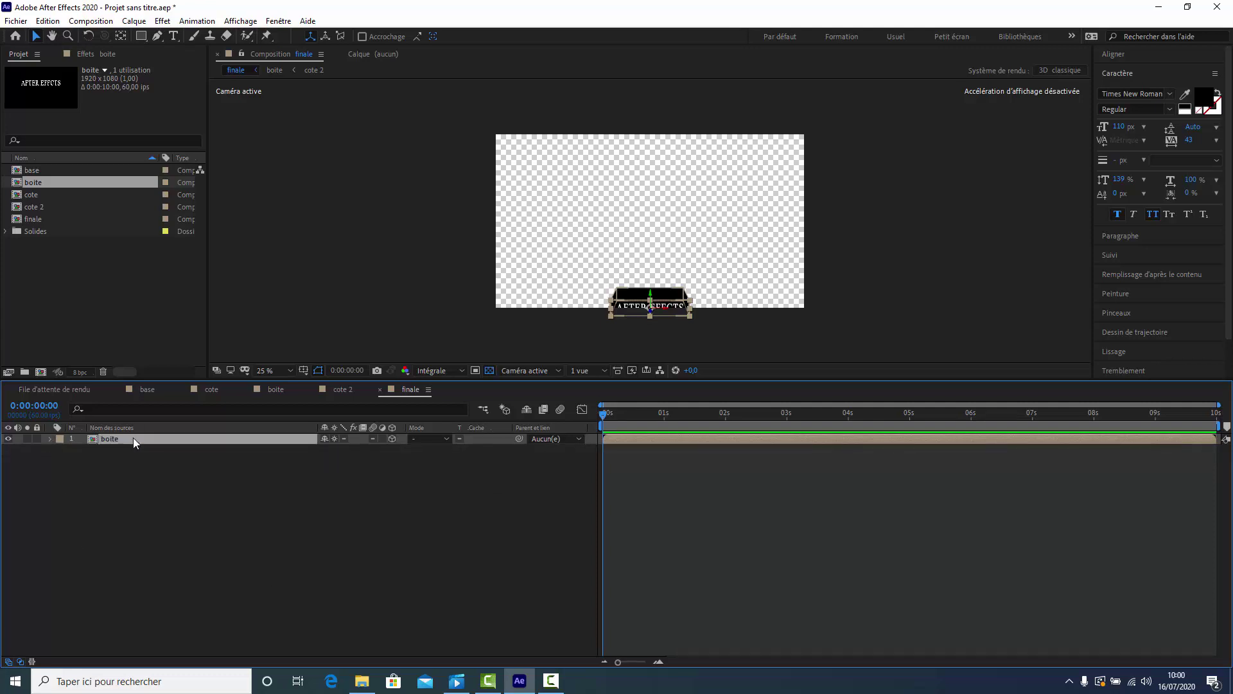
{"action": "key", "text": "ctrl+d"}
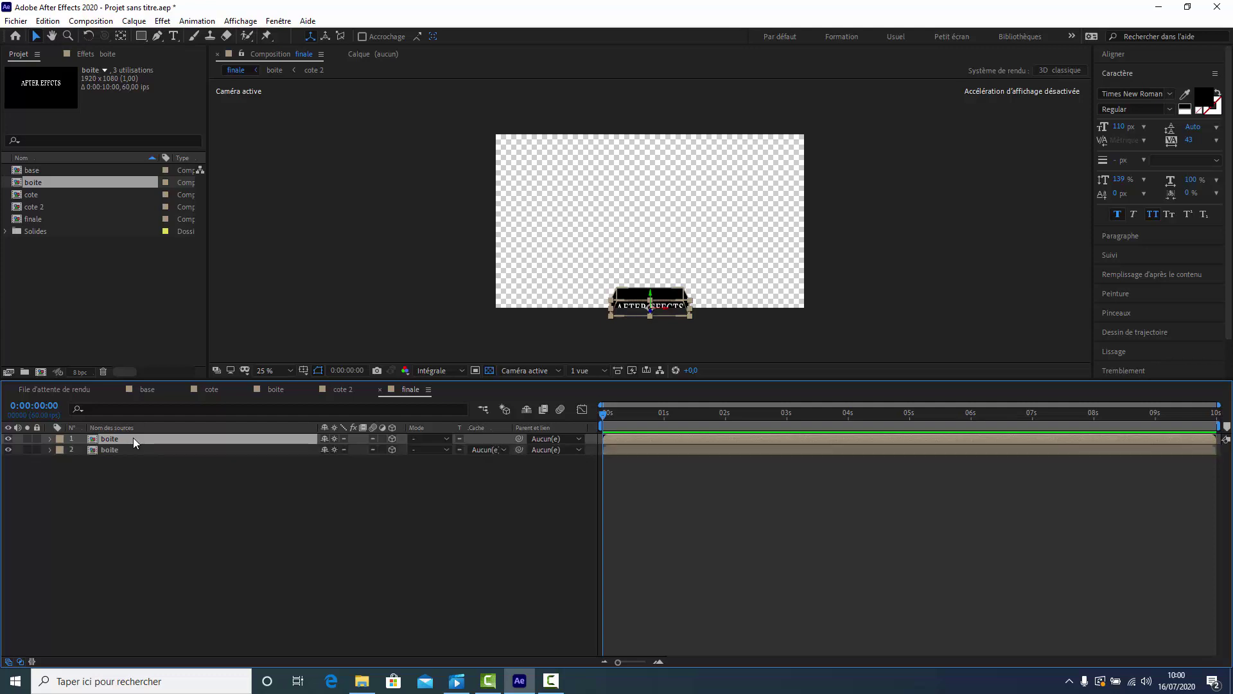
{"action": "key", "text": "ctrl+d"}
{"action": "key", "text": "ctrl+d"}
{"action": "key", "text": "ctrl+d"}
{"action": "key", "text": "ctrl+d"}
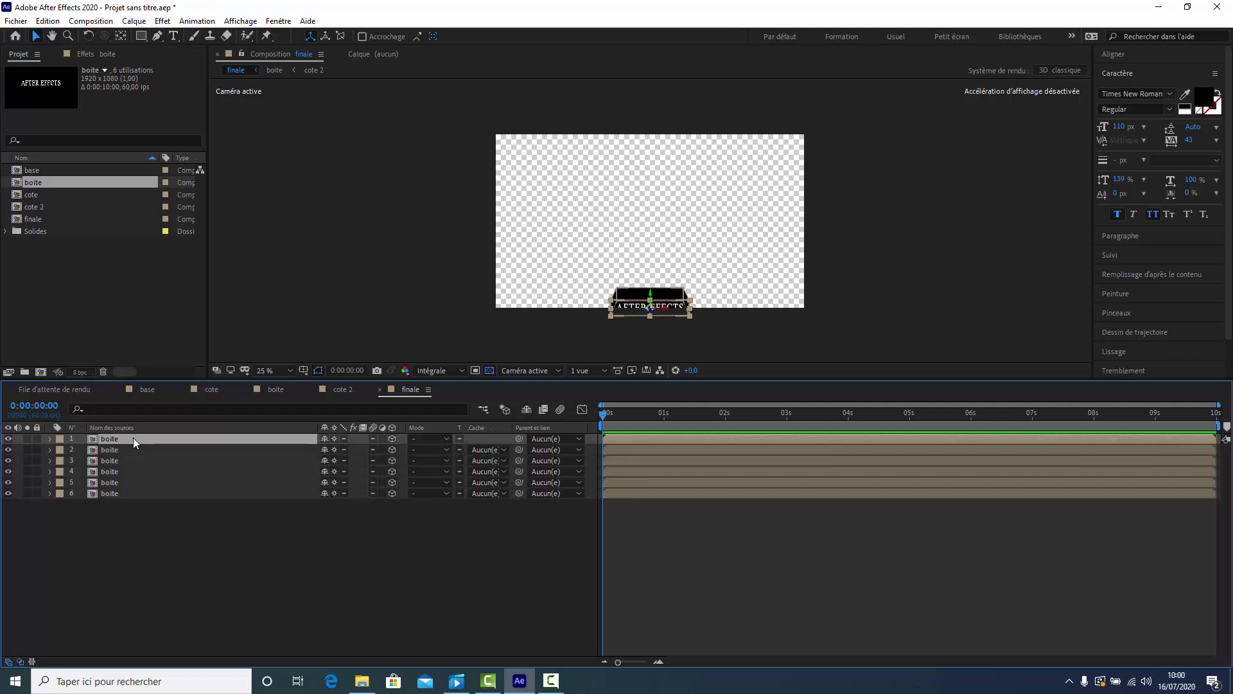
{"action": "key", "text": "ctrl+d"}
{"action": "key", "text": "ctrl+d"}
{"action": "key", "text": "ctrl+d"}
{"action": "key", "text": "ctrl+d"}
{"action": "key", "text": "ctrl+d"}
{"action": "key", "text": "ctrl+d"}
{"action": "key", "text": "ctrl+d"}
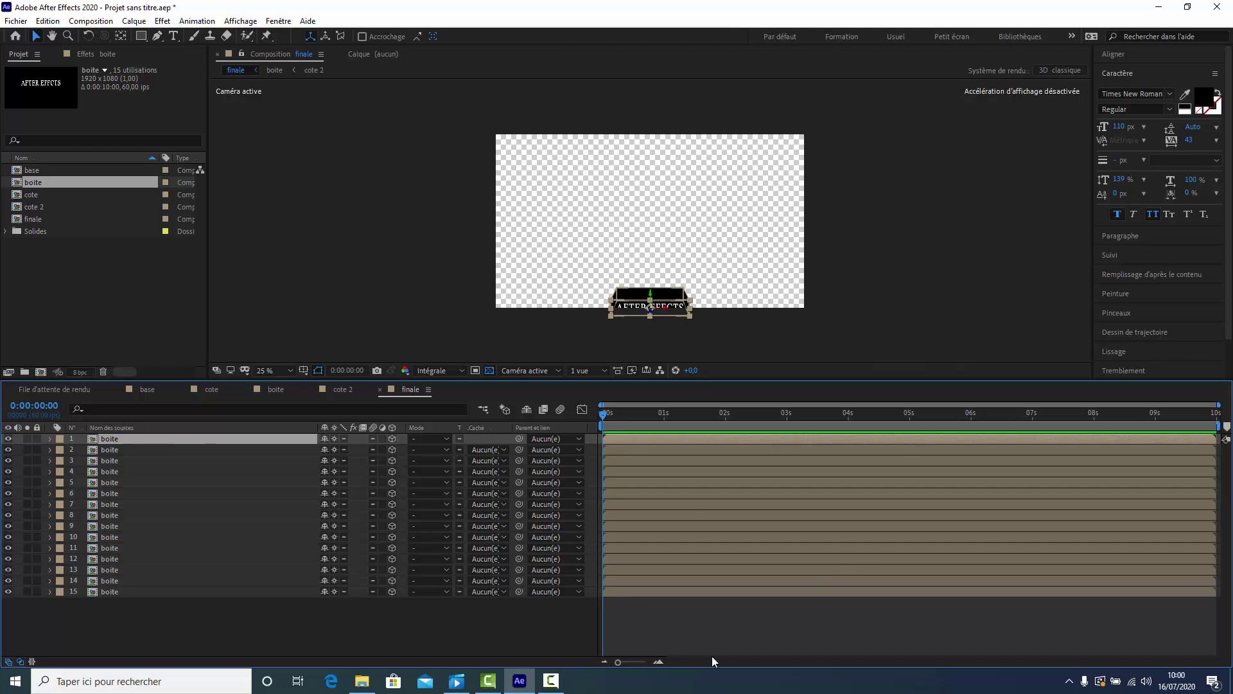
{"action": "left_click", "coordinate": [112, 591], "text": "shift"}
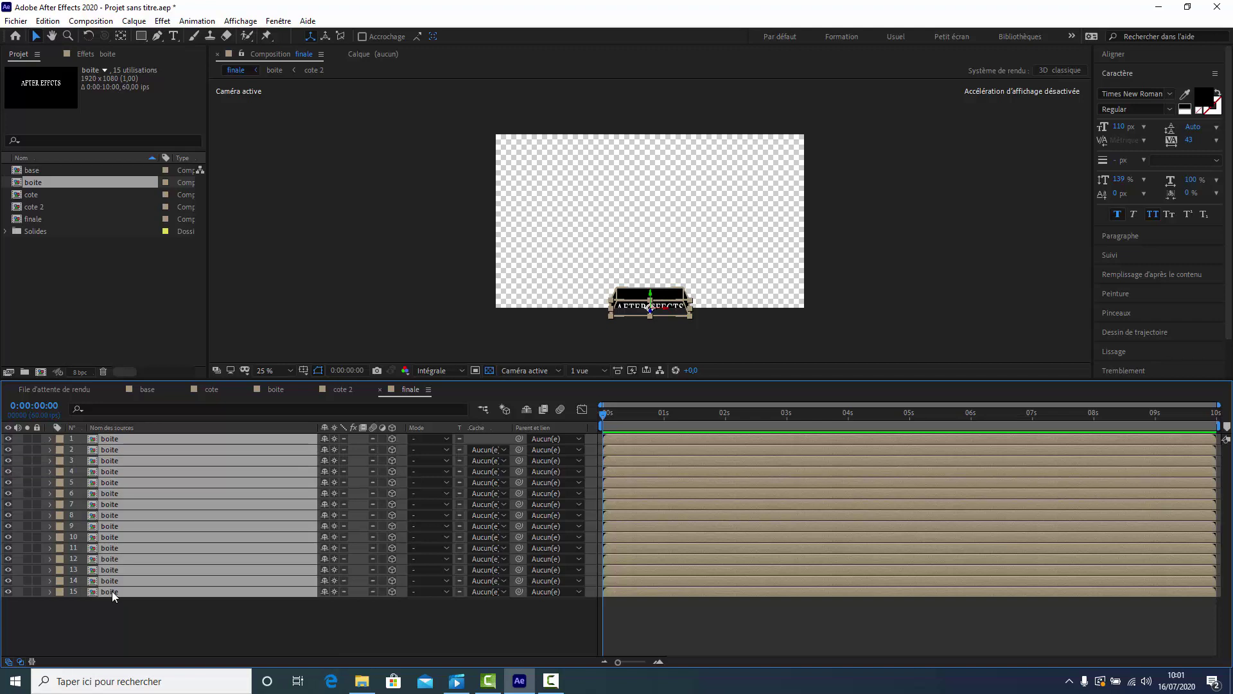
{"action": "key", "text": "p"}
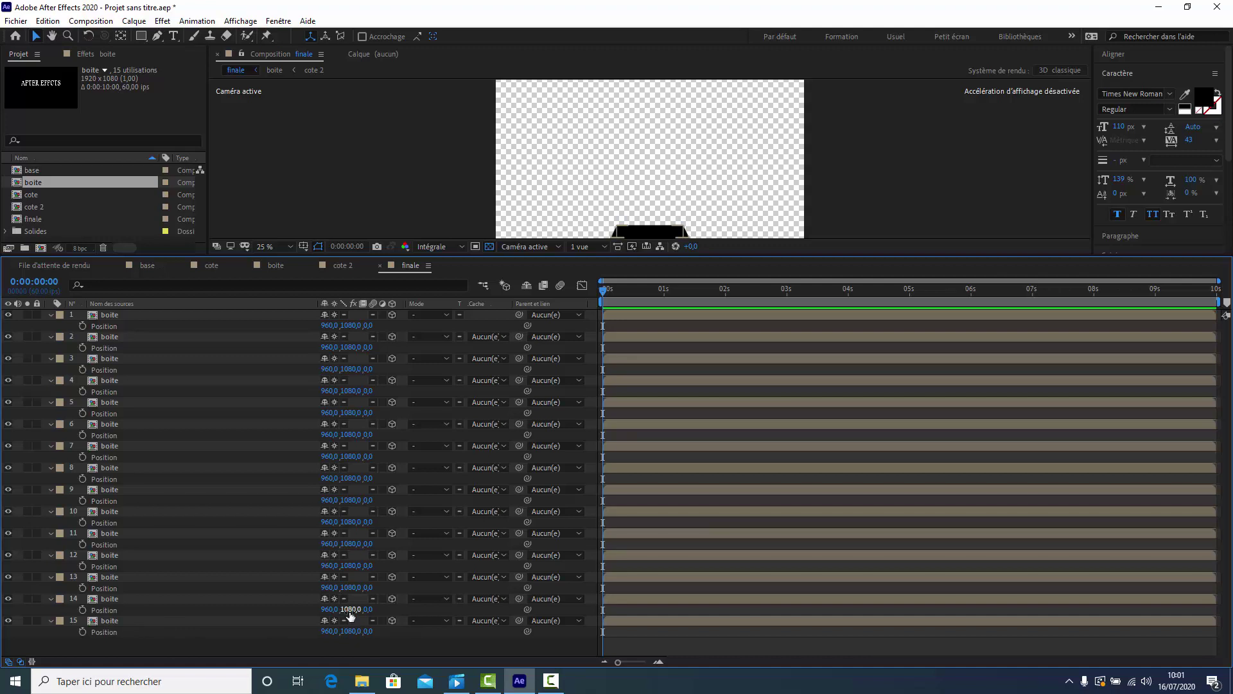
Step: Set Position Y of boite layers 14 to 11 to 980, 880, 780 and 680
{"action": "left_click", "coordinate": [350, 609]}
{"action": "type", "text": "980"}
{"action": "left_click", "coordinate": [351, 587]}
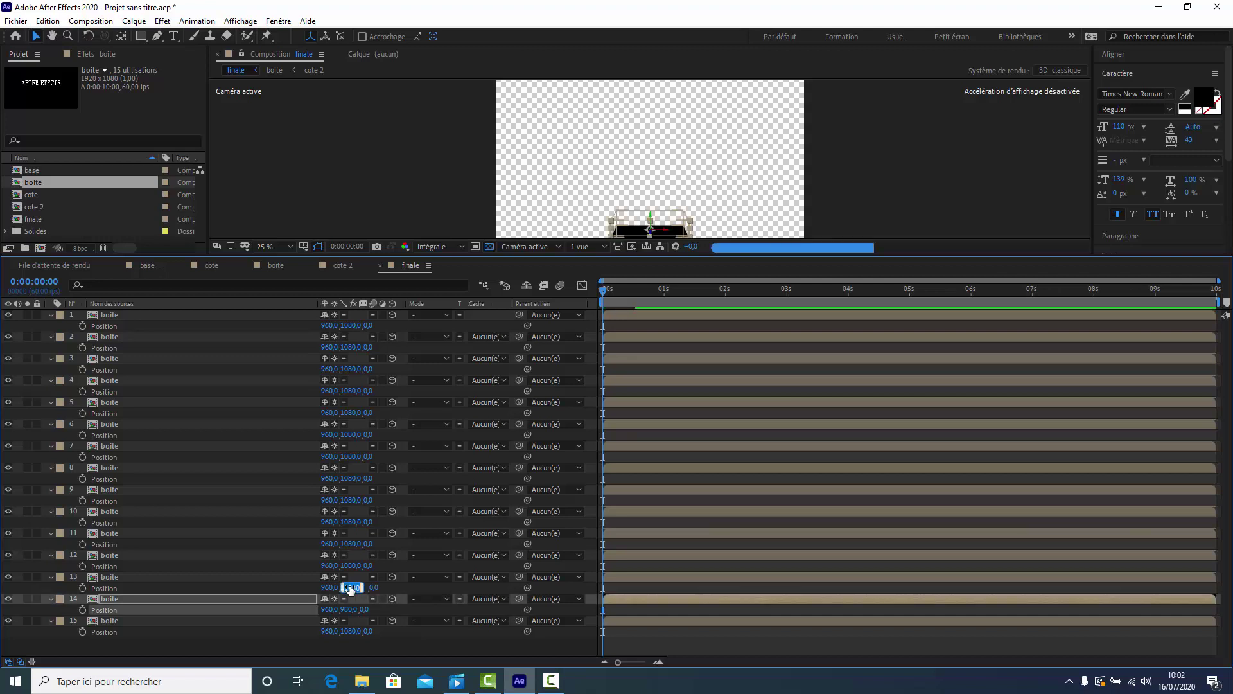
{"action": "type", "text": "98"}
{"action": "type", "text": "0"}
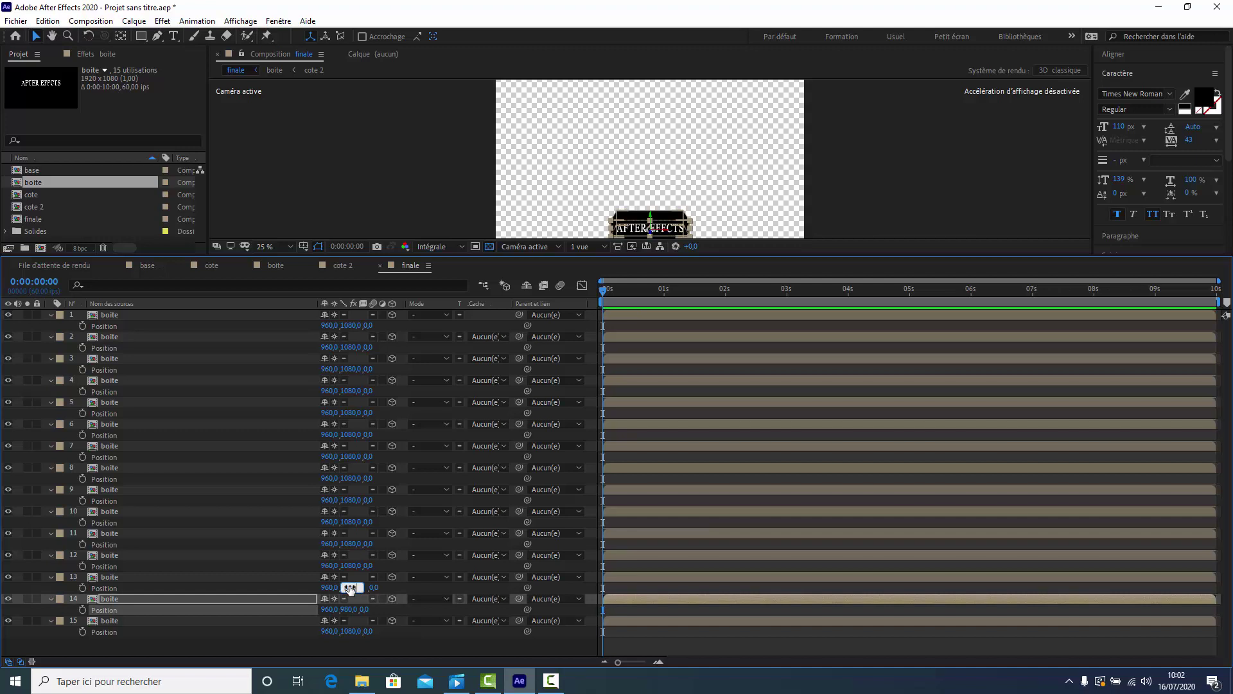
{"action": "left_click", "coordinate": [351, 565]}
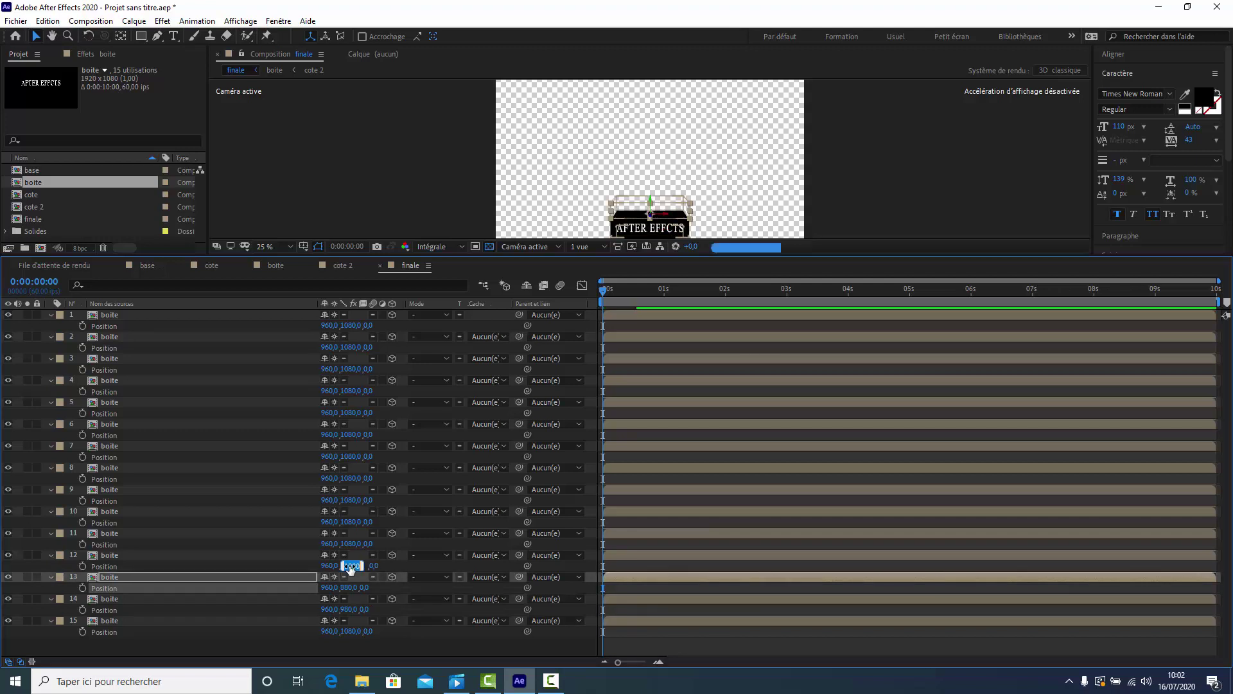
{"action": "type", "text": "9"}
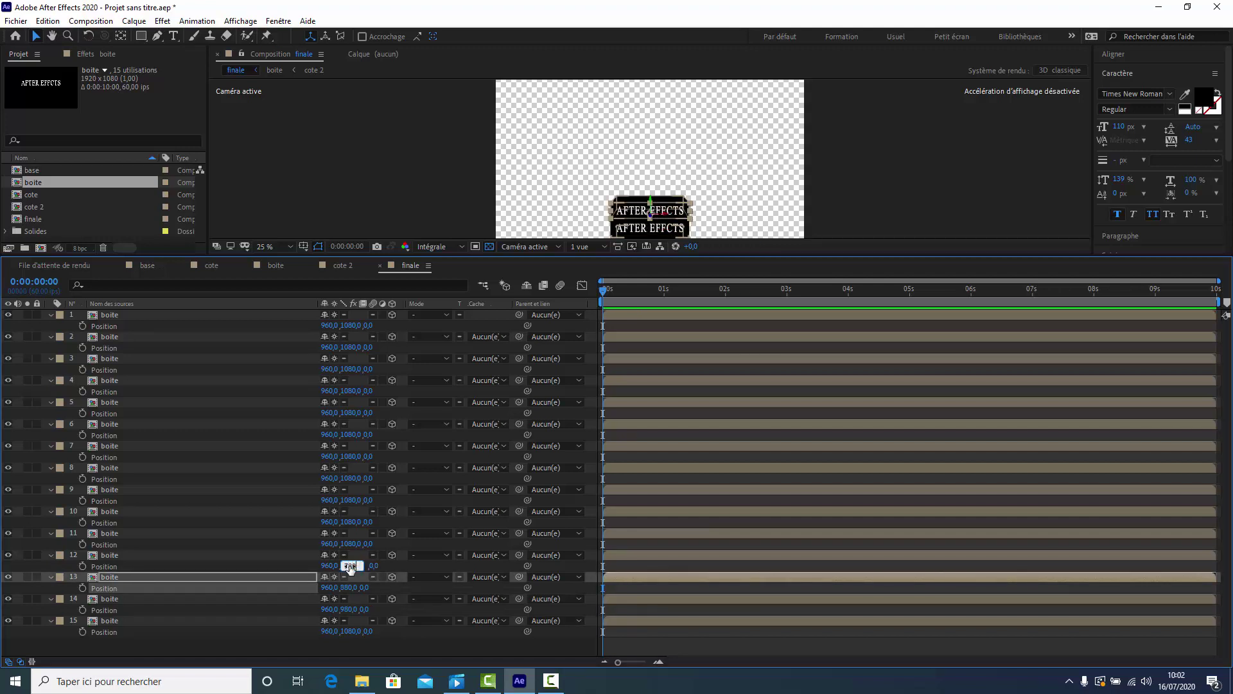
{"action": "left_click", "coordinate": [353, 544]}
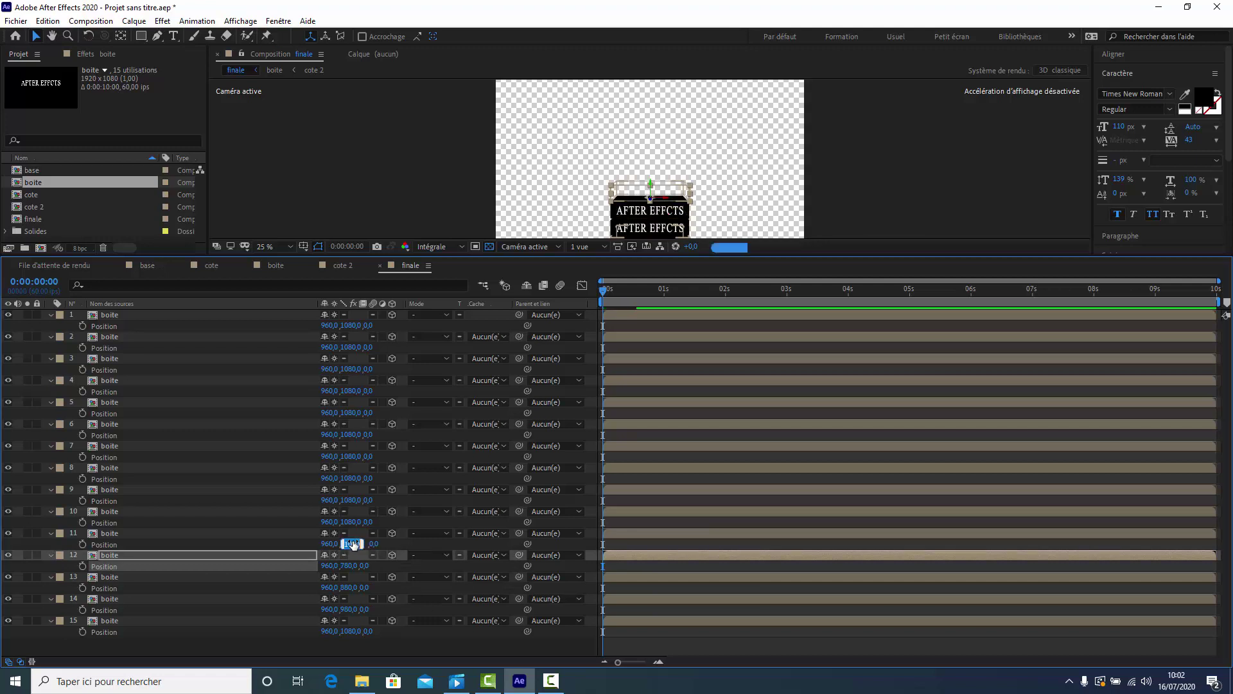
{"action": "type", "text": "6"}
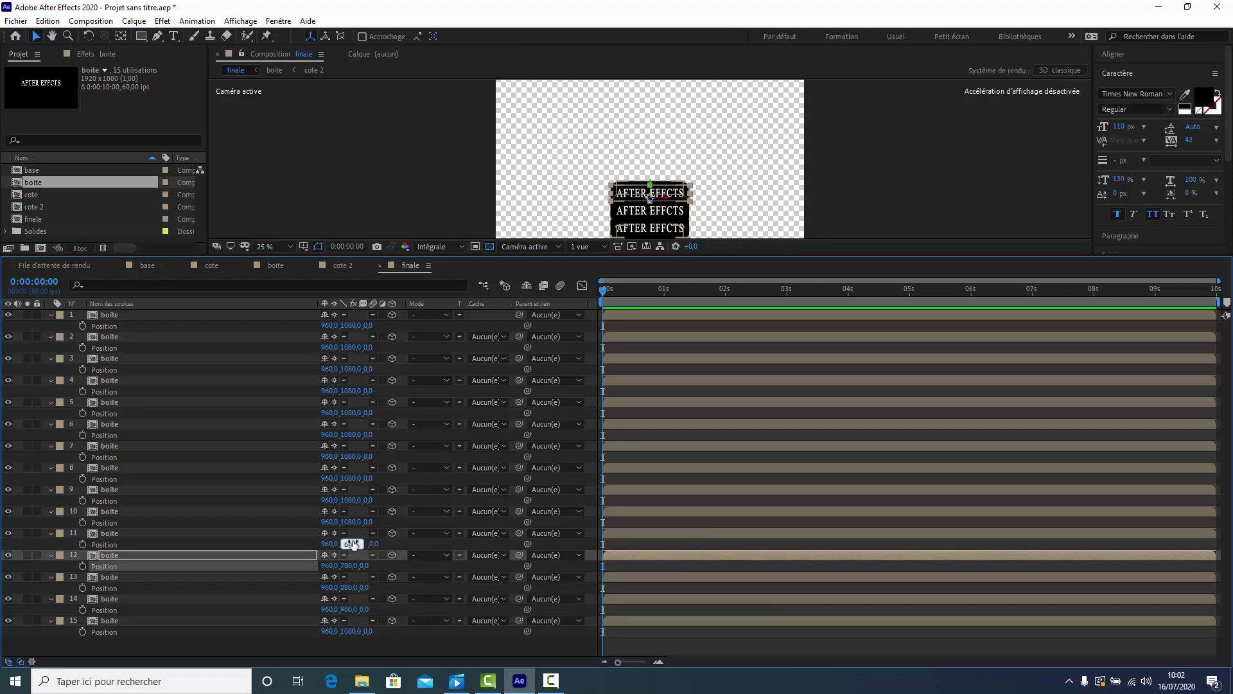
{"action": "left_click", "coordinate": [352, 522]}
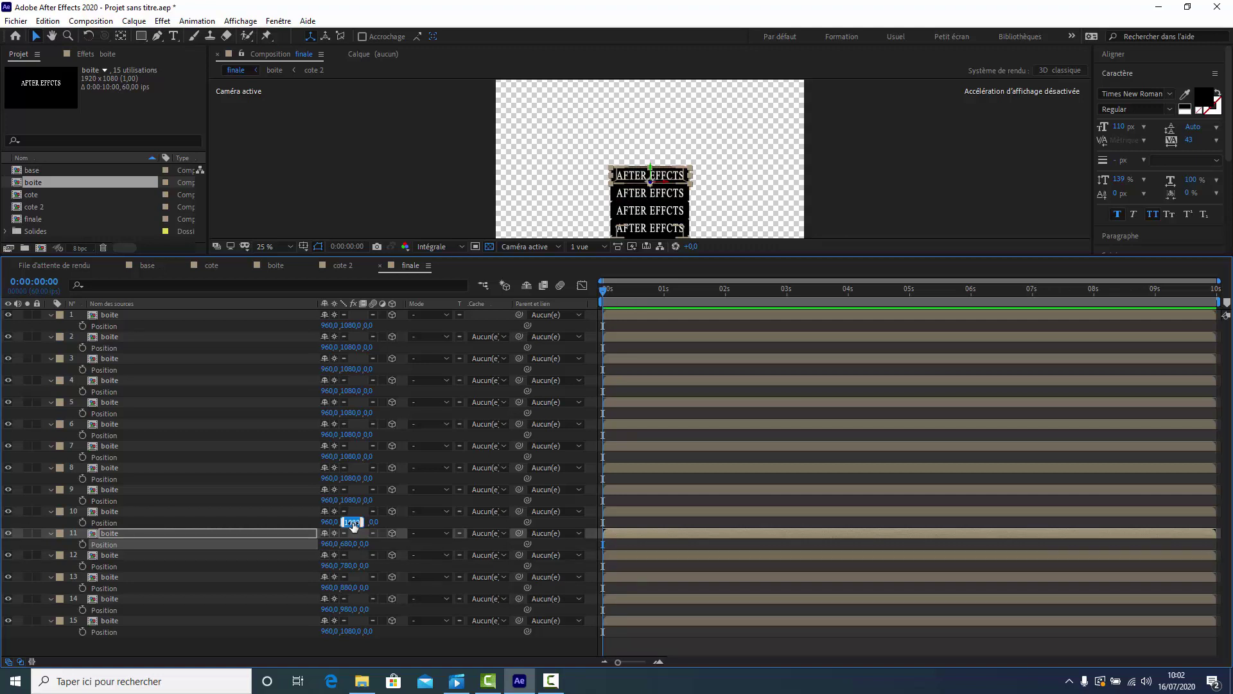
Step: Set Position Y of boite layers 10 to 7 to 580, 480, 380 and 280
{"action": "type", "text": "58"}
{"action": "left_click", "coordinate": [352, 500]}
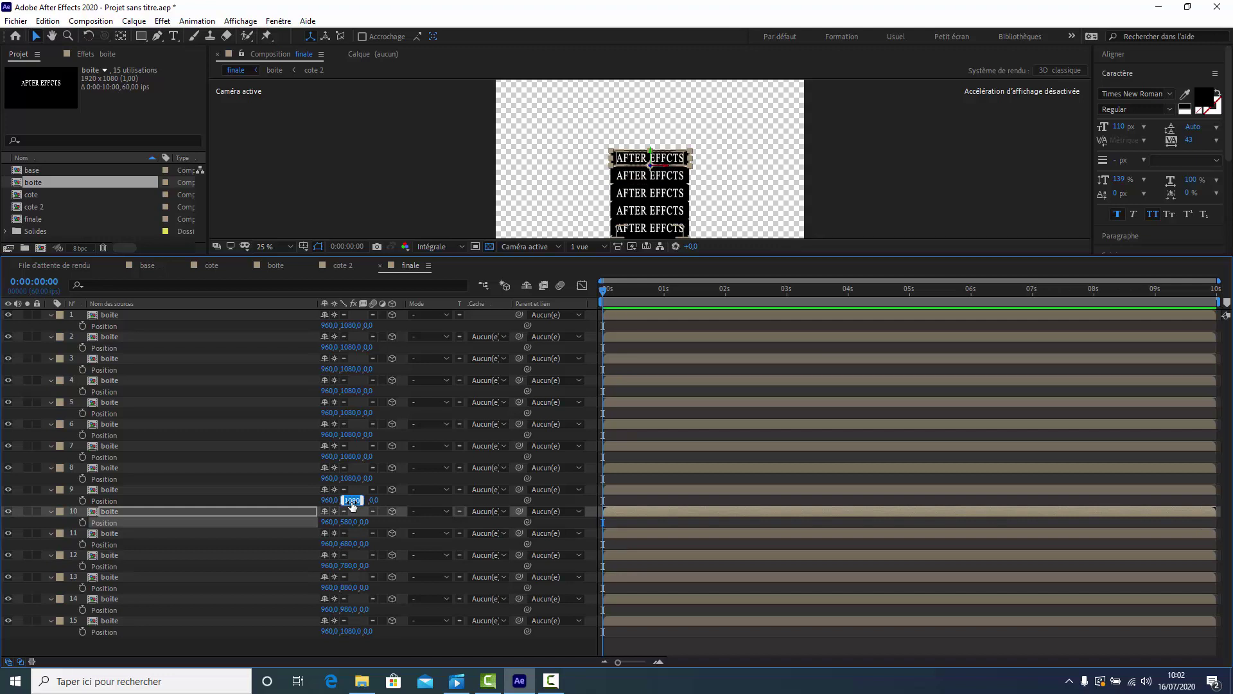
{"action": "type", "text": "48"}
{"action": "left_click", "coordinate": [350, 479]}
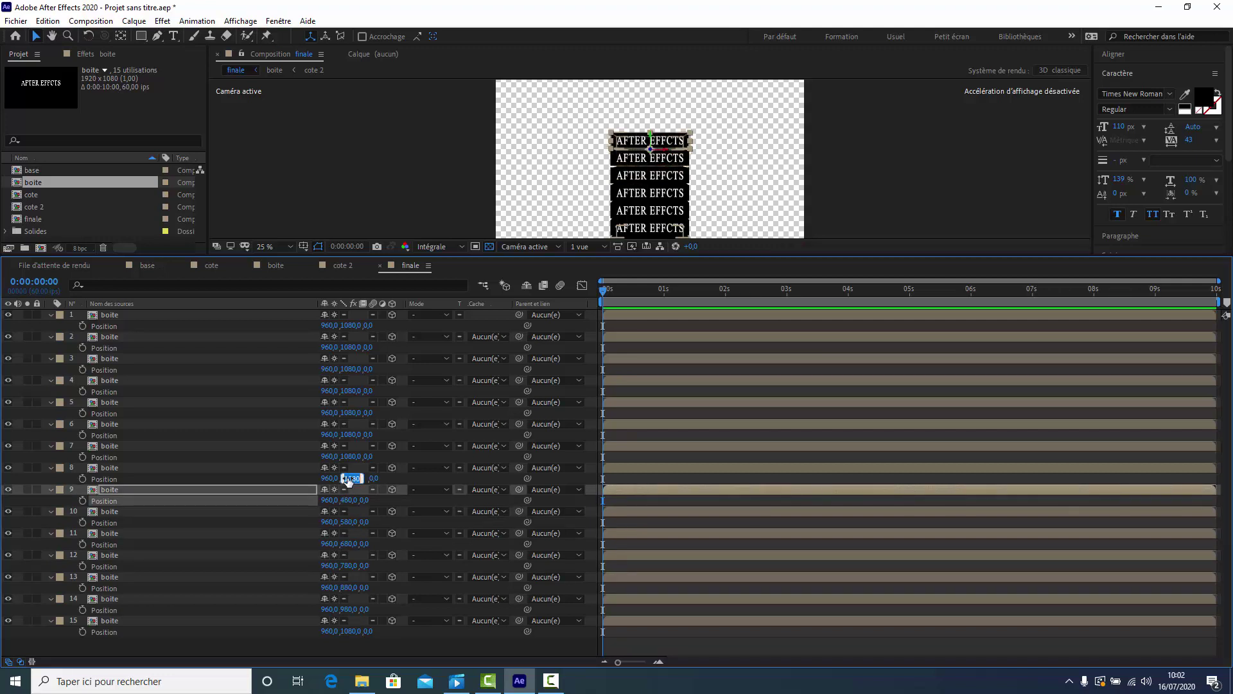
{"action": "type", "text": "380"}
{"action": "left_click", "coordinate": [351, 457]}
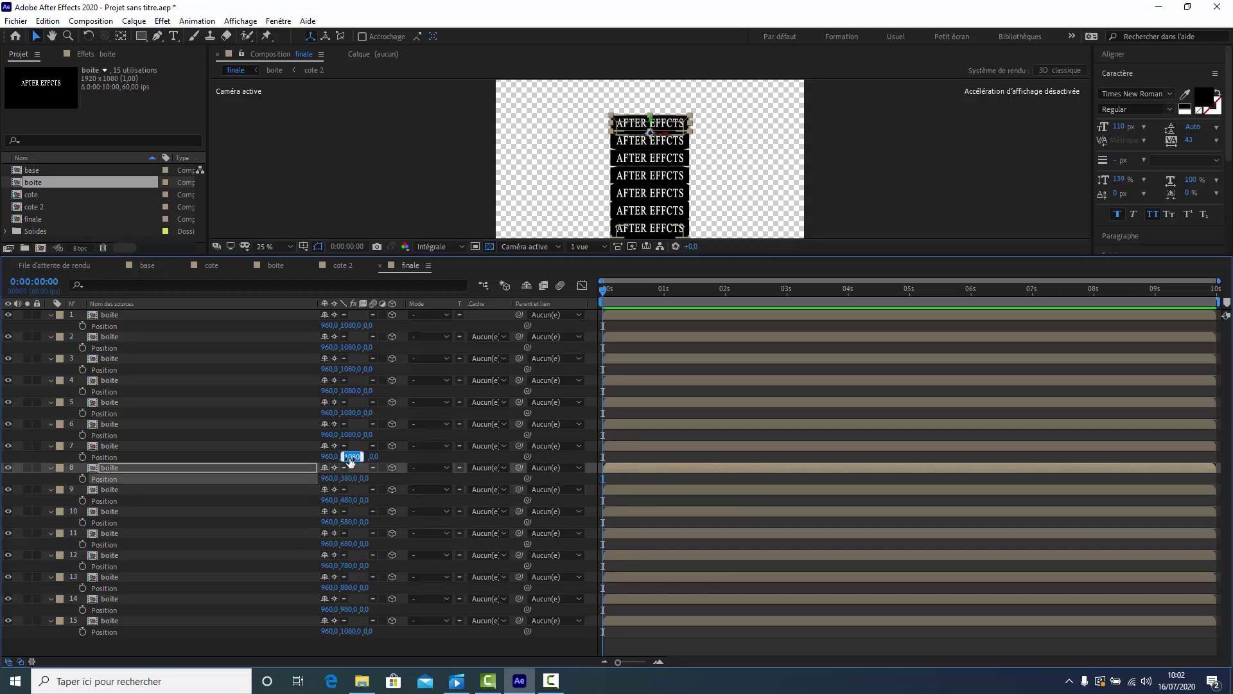
{"action": "type", "text": "280"}
{"action": "left_click", "coordinate": [351, 435]}
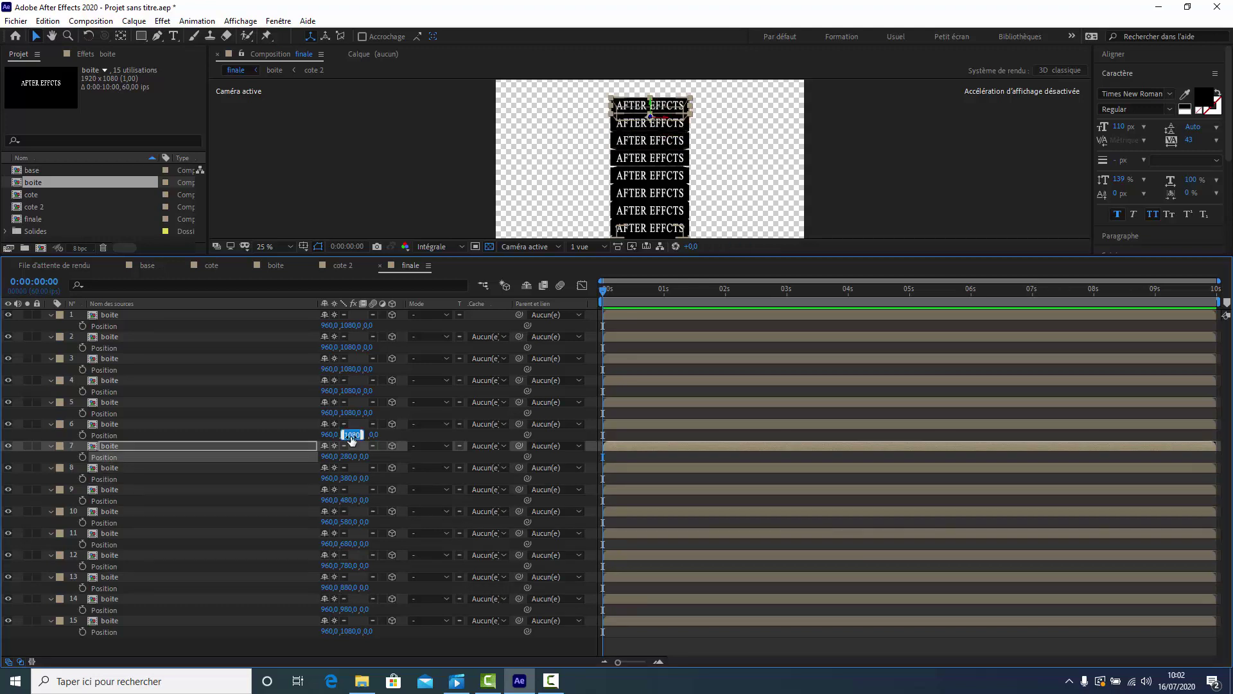
Step: Set Position Y of layers 6, 5 and 4 to 180, 80 and -20
{"action": "type", "text": "180"}
{"action": "left_click", "coordinate": [351, 413]}
{"action": "type", "text": "80"}
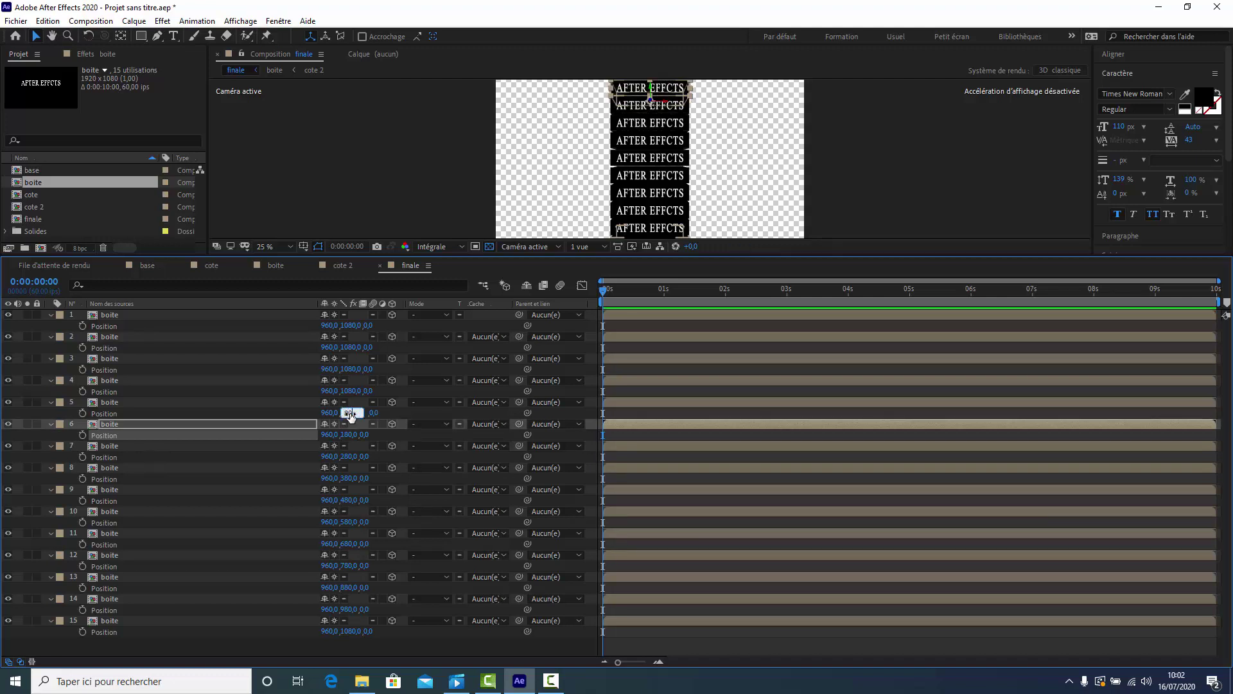
{"action": "left_click", "coordinate": [351, 391]}
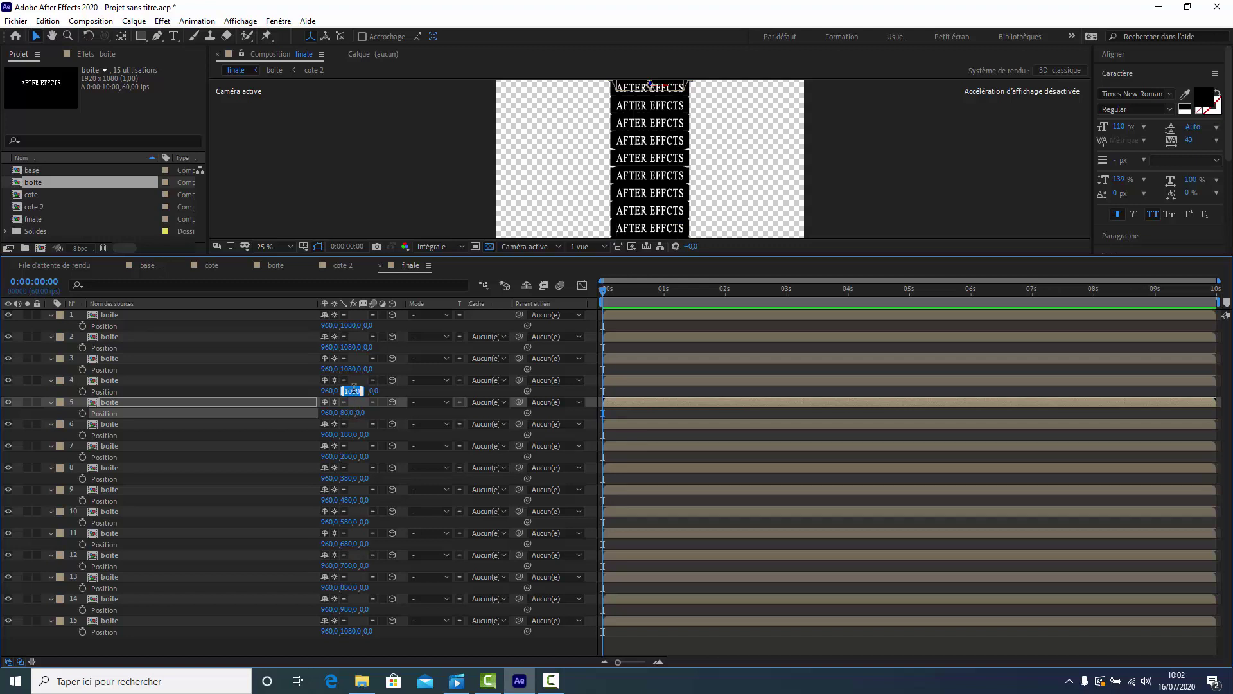
{"action": "type", "text": "-20"}
{"action": "key", "text": "Return"}
Step: Set Position Y of layers 3, 2 and 1 to -120, -220 and -320
{"action": "left_click", "coordinate": [348, 370]}
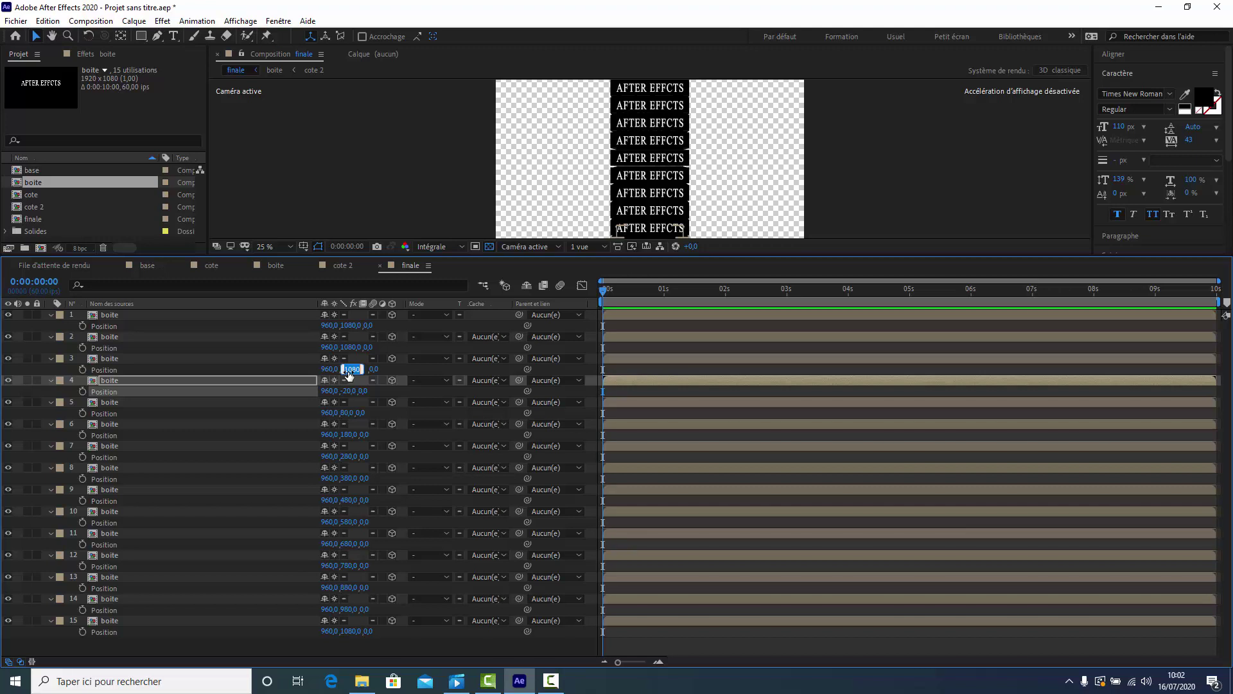
{"action": "type", "text": "-12"}
{"action": "key", "text": "Return"}
{"action": "left_click", "coordinate": [352, 348]}
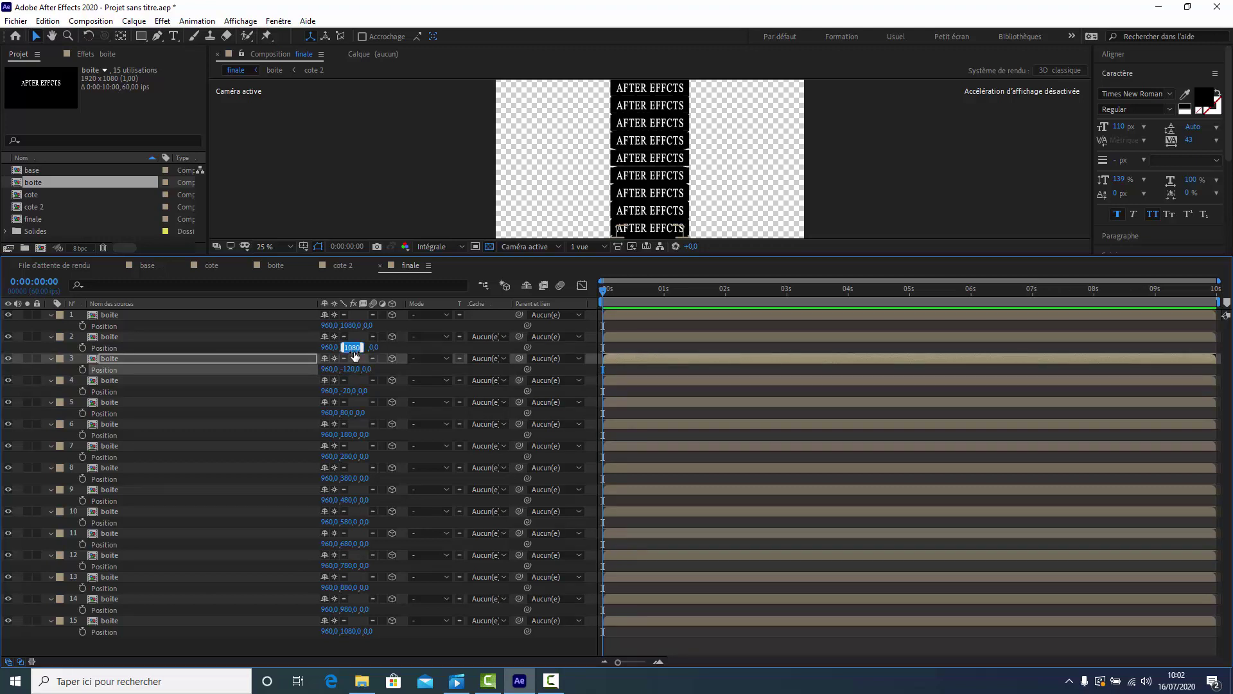
{"action": "type", "text": "-220"}
{"action": "key", "text": "Return"}
{"action": "left_click", "coordinate": [353, 325]}
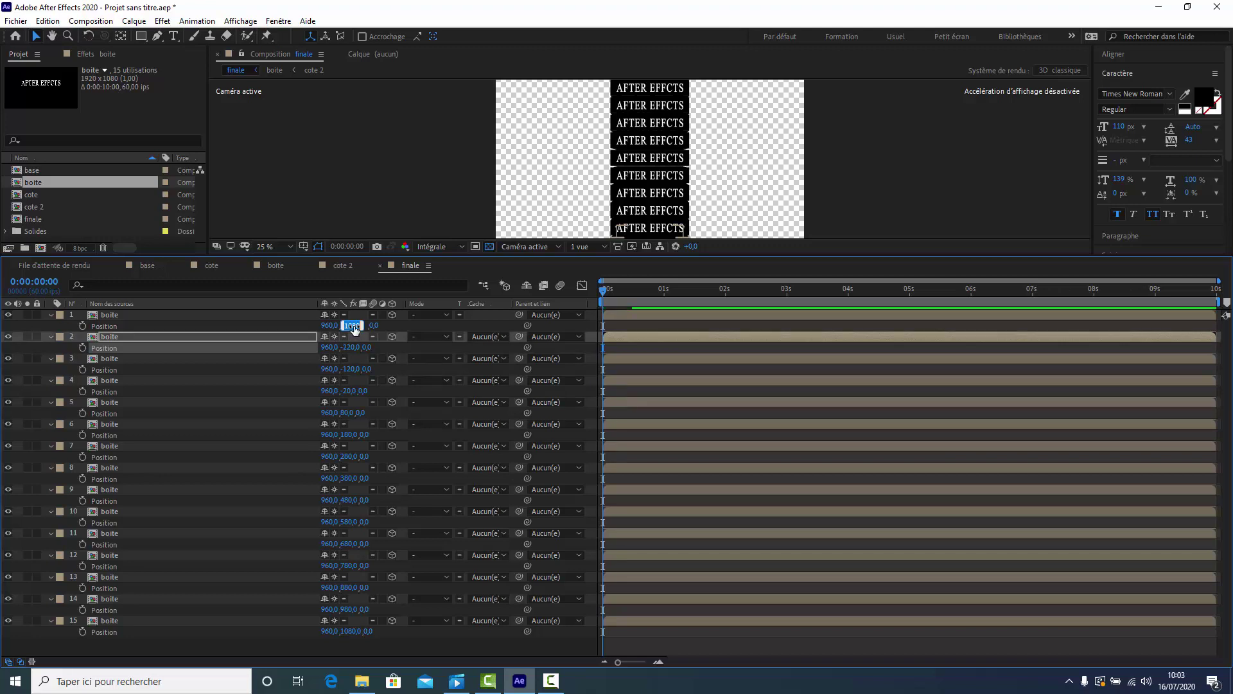
{"action": "type", "text": "-3"}
{"action": "type", "text": "20"}
{"action": "left_click", "coordinate": [128, 318]}
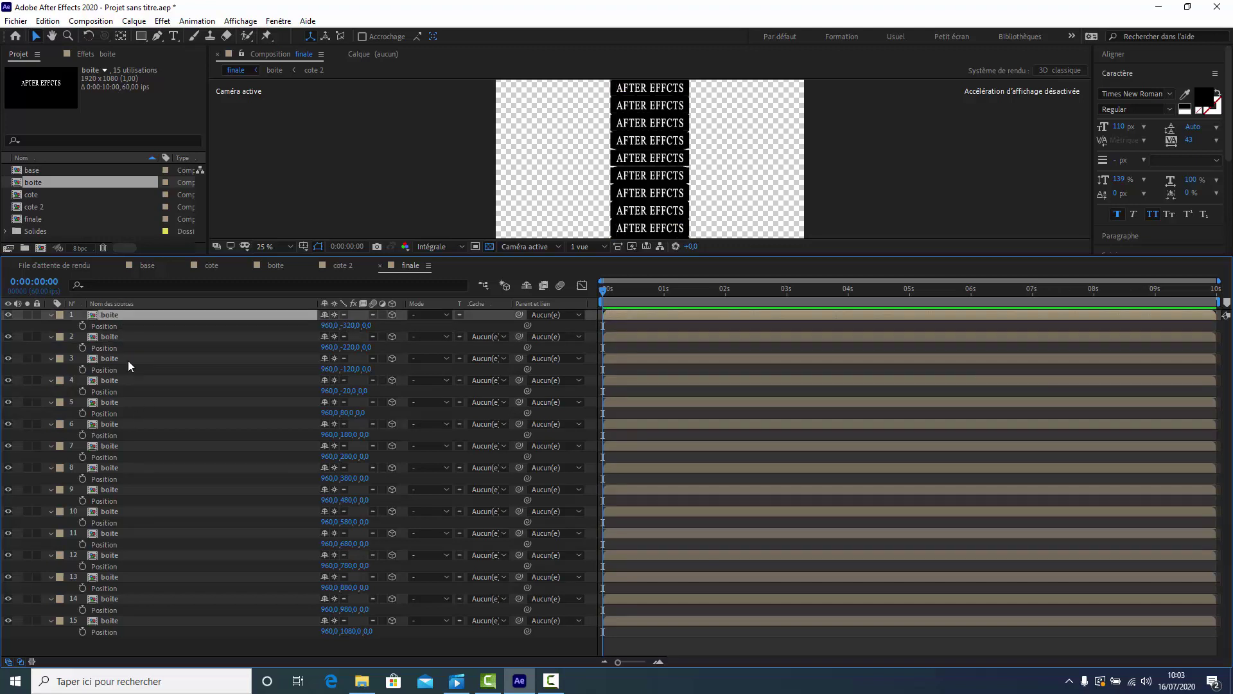
Step: Collapse all layers' Position properties and drag the divider down to enlarge the viewer
{"action": "left_click", "coordinate": [136, 617], "text": "shift"}
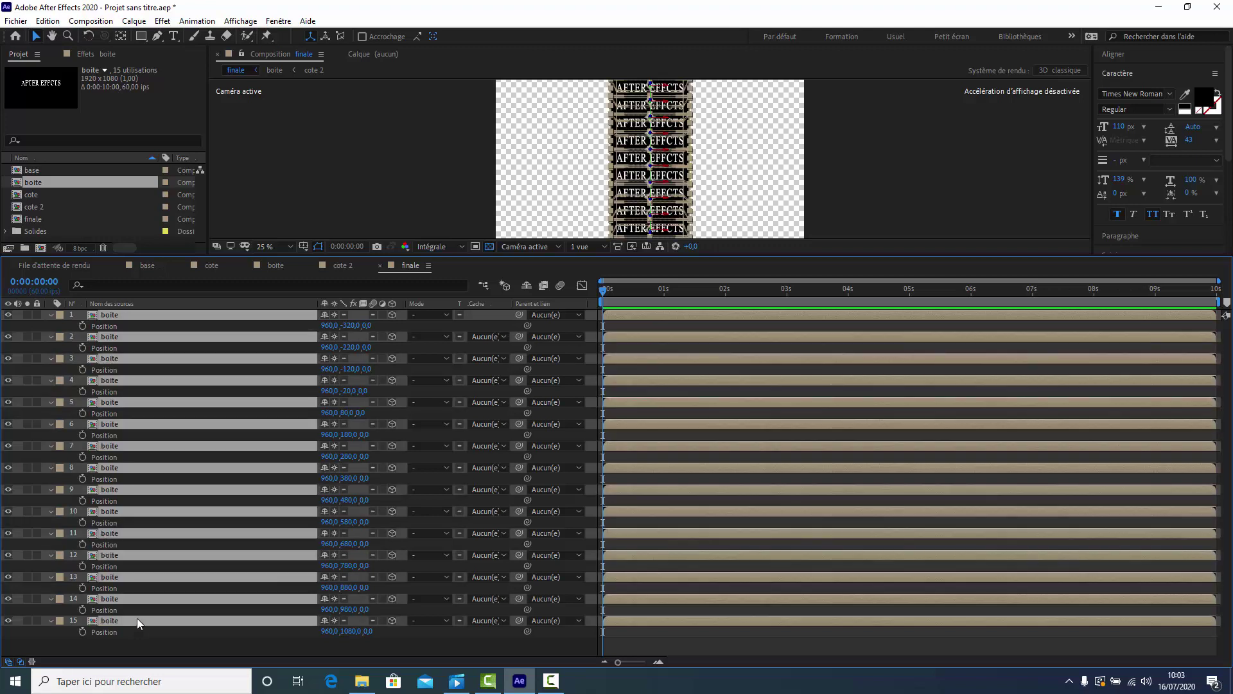
{"action": "left_click", "coordinate": [49, 313]}
{"action": "left_click", "coordinate": [172, 603]}
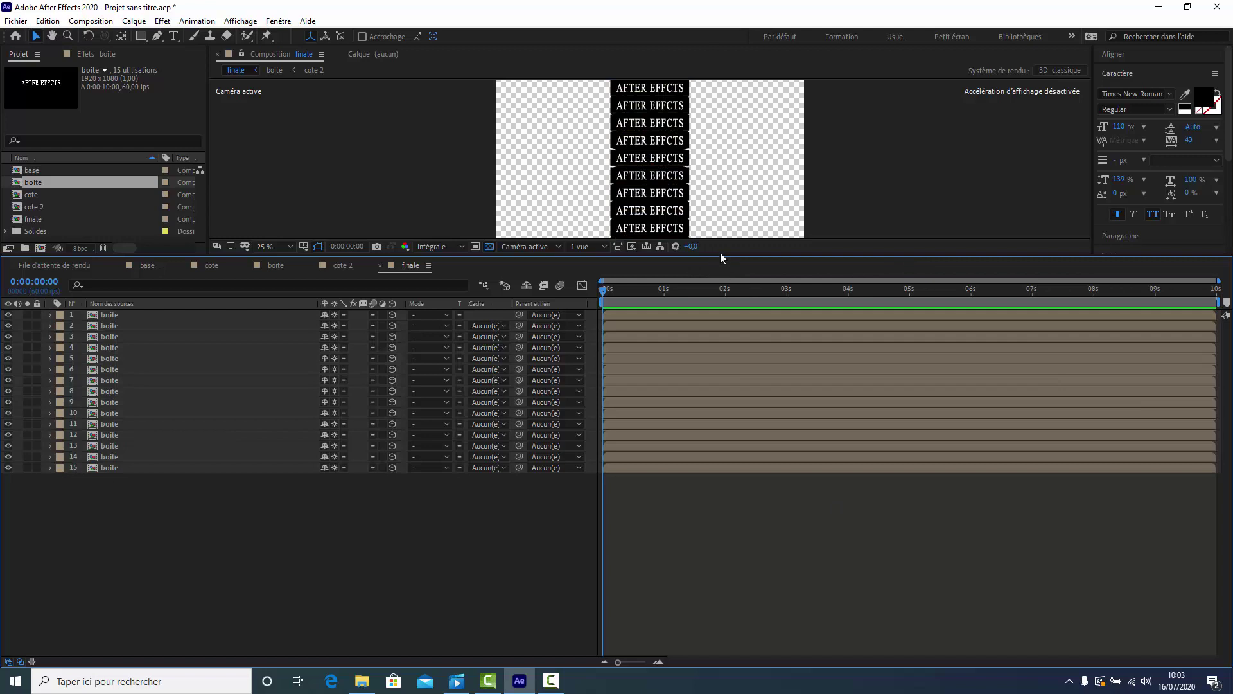
{"action": "left_click_drag", "start_coordinate": [719, 255], "coordinate": [722, 404]}
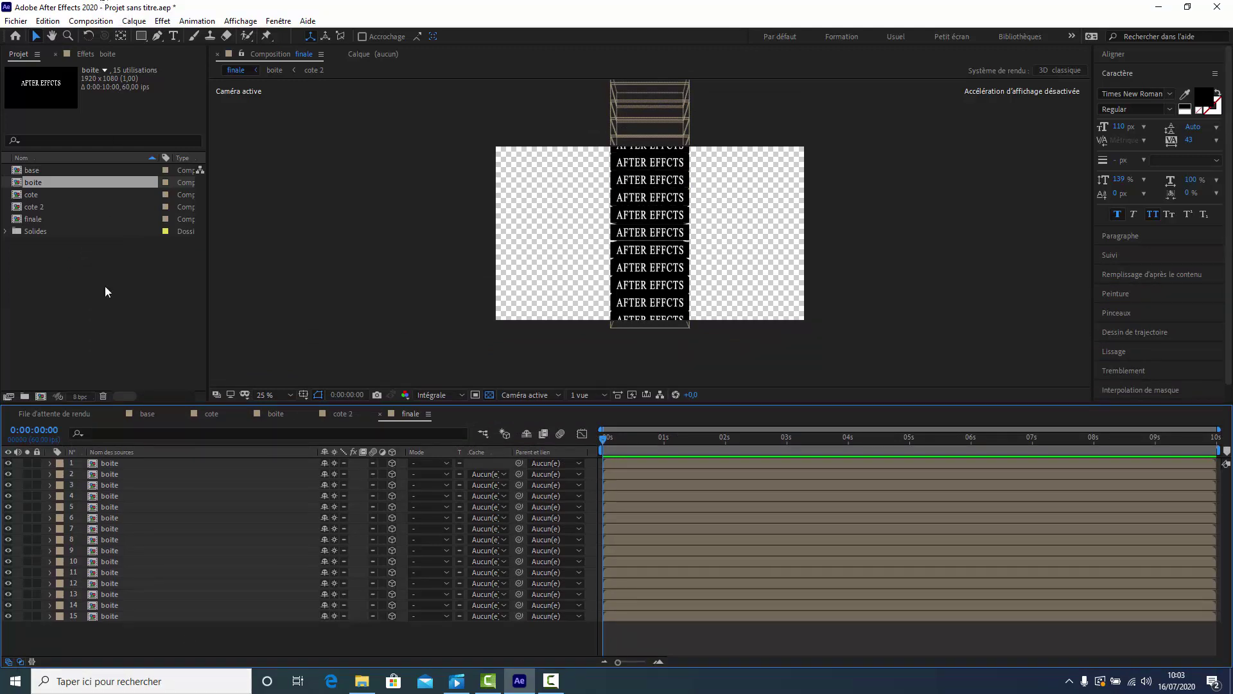
Step: Open the Calque menu to find the command for creating a new layer
{"action": "left_click", "coordinate": [133, 21]}
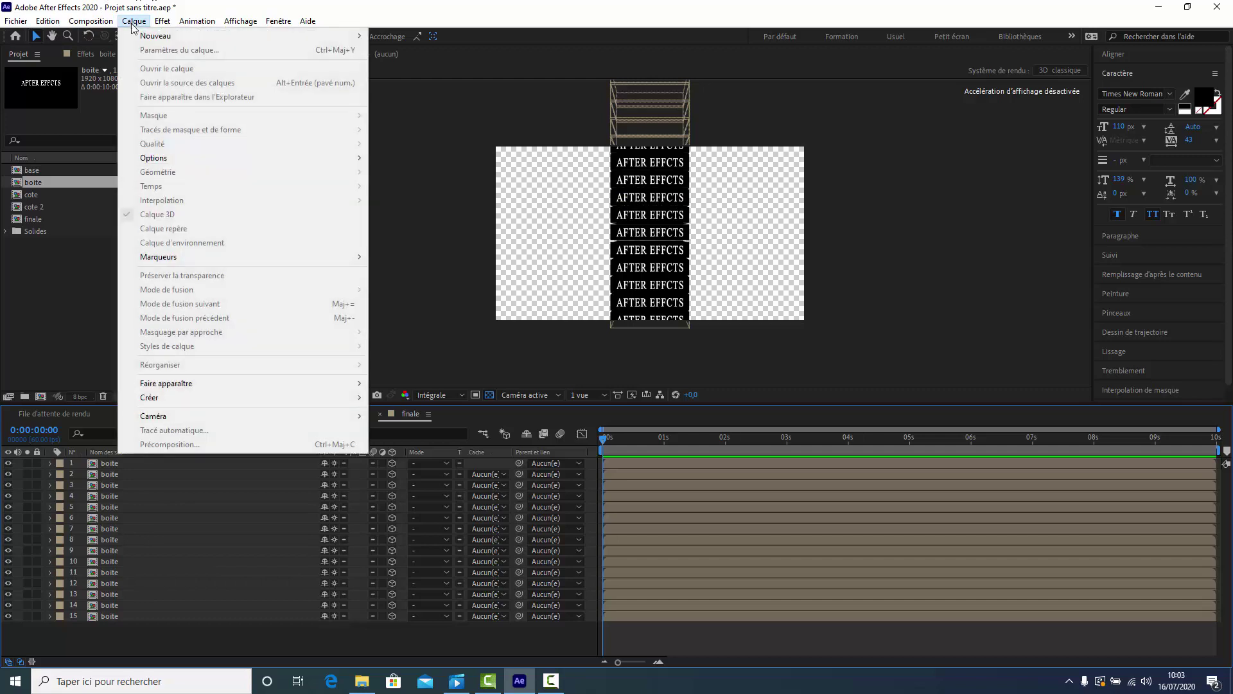
{"action": "mouse_move", "coordinate": [194, 23]}
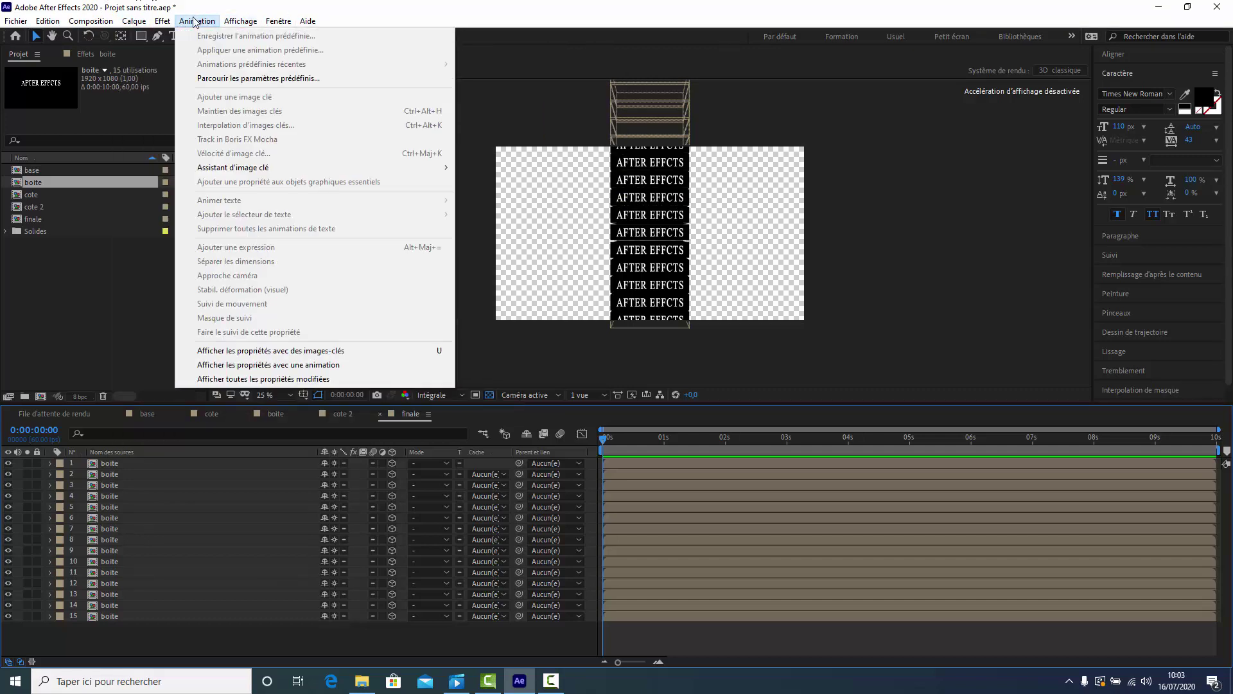
{"action": "mouse_move", "coordinate": [134, 21]}
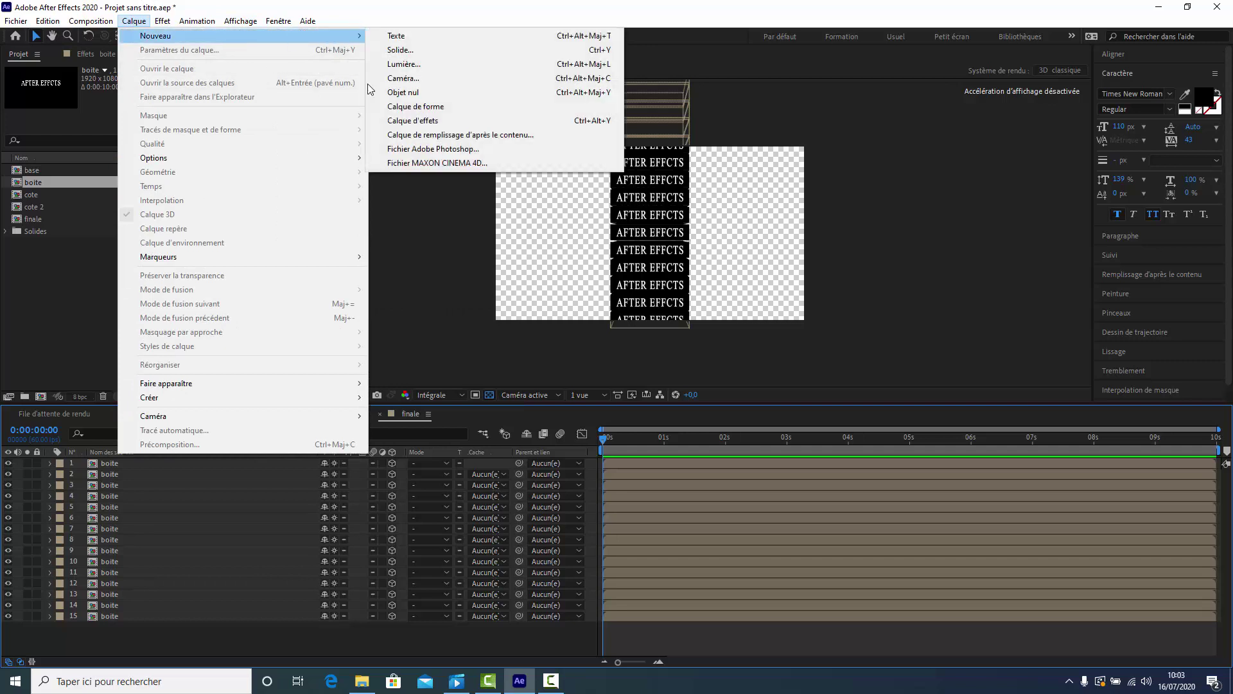
Step: Add a null object, Nul 1, and select boite layers 2–16
{"action": "left_click", "coordinate": [404, 91]}
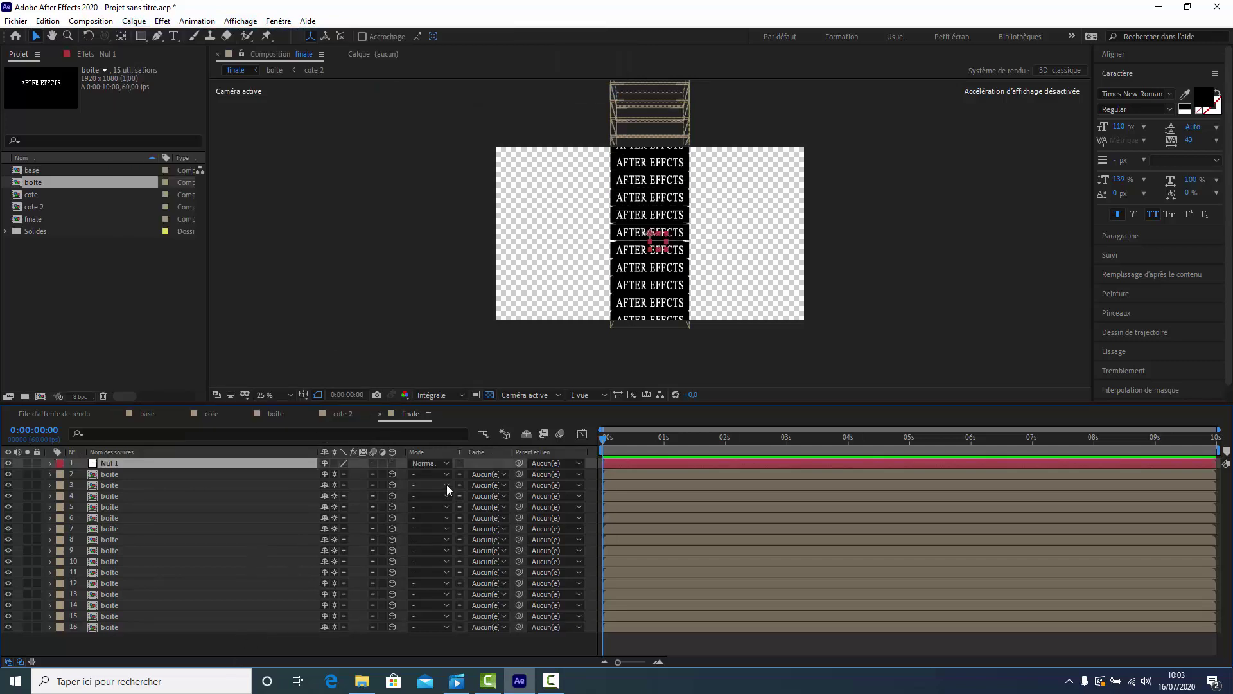
{"action": "left_click", "coordinate": [183, 485]}
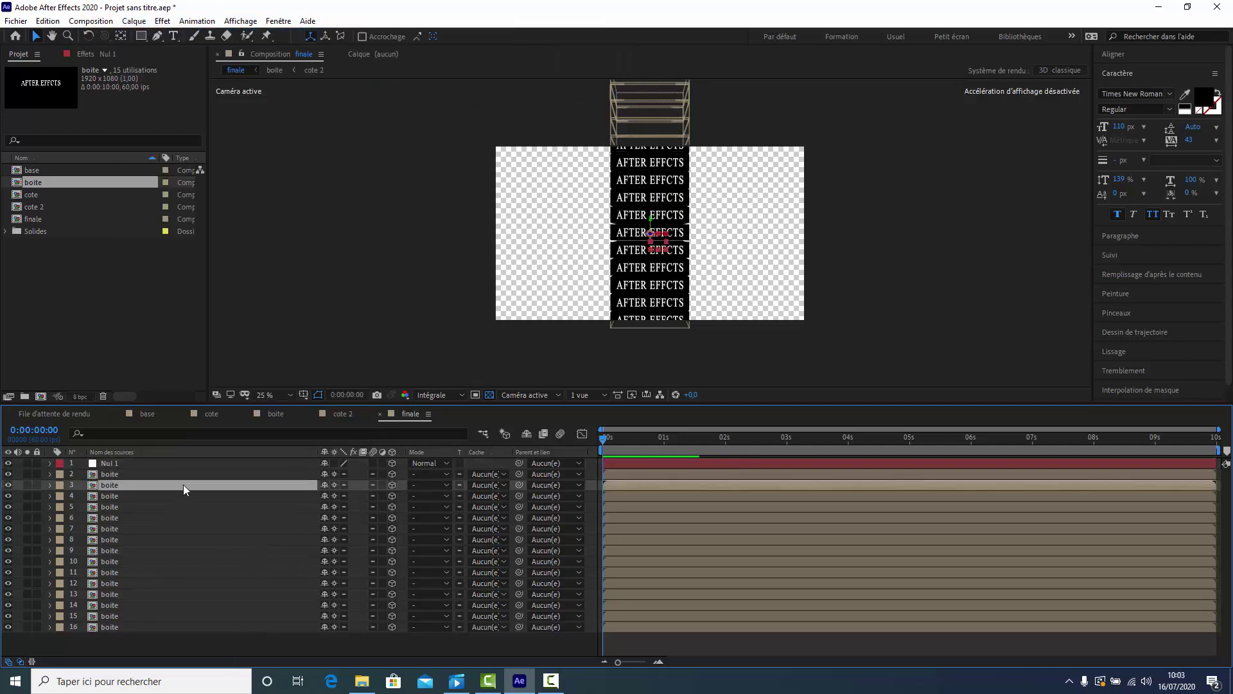
{"action": "left_click", "coordinate": [163, 474]}
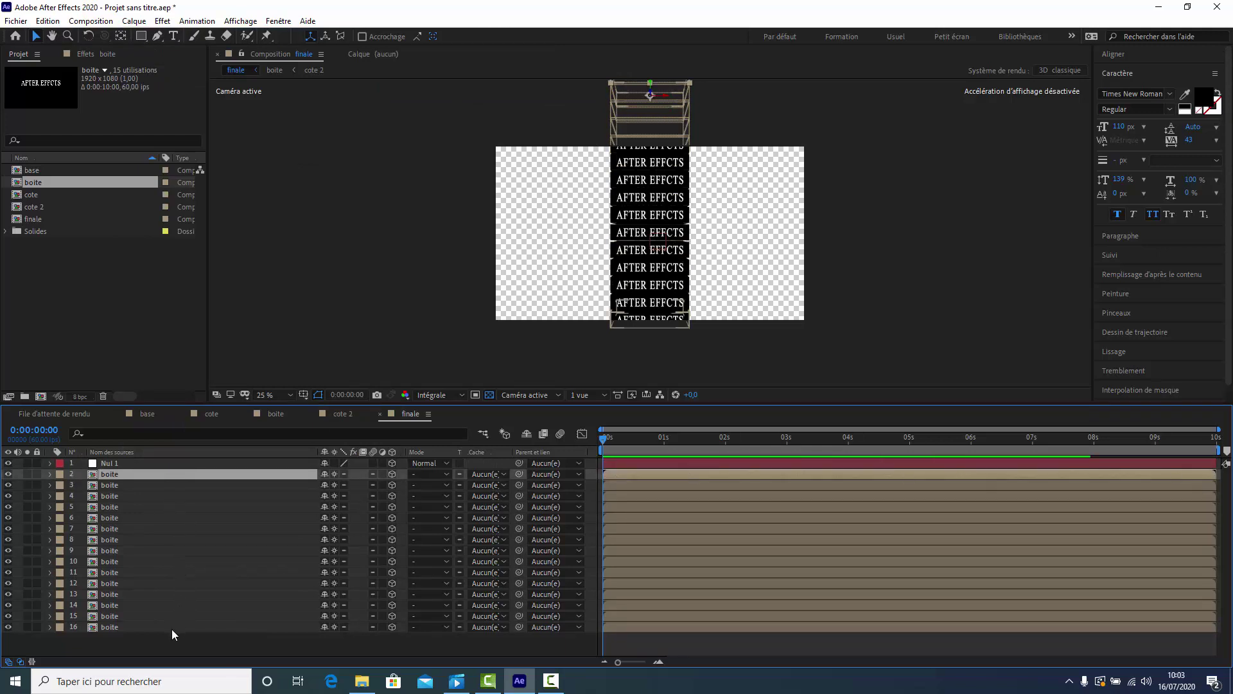
{"action": "left_click", "coordinate": [137, 628], "text": "shift"}
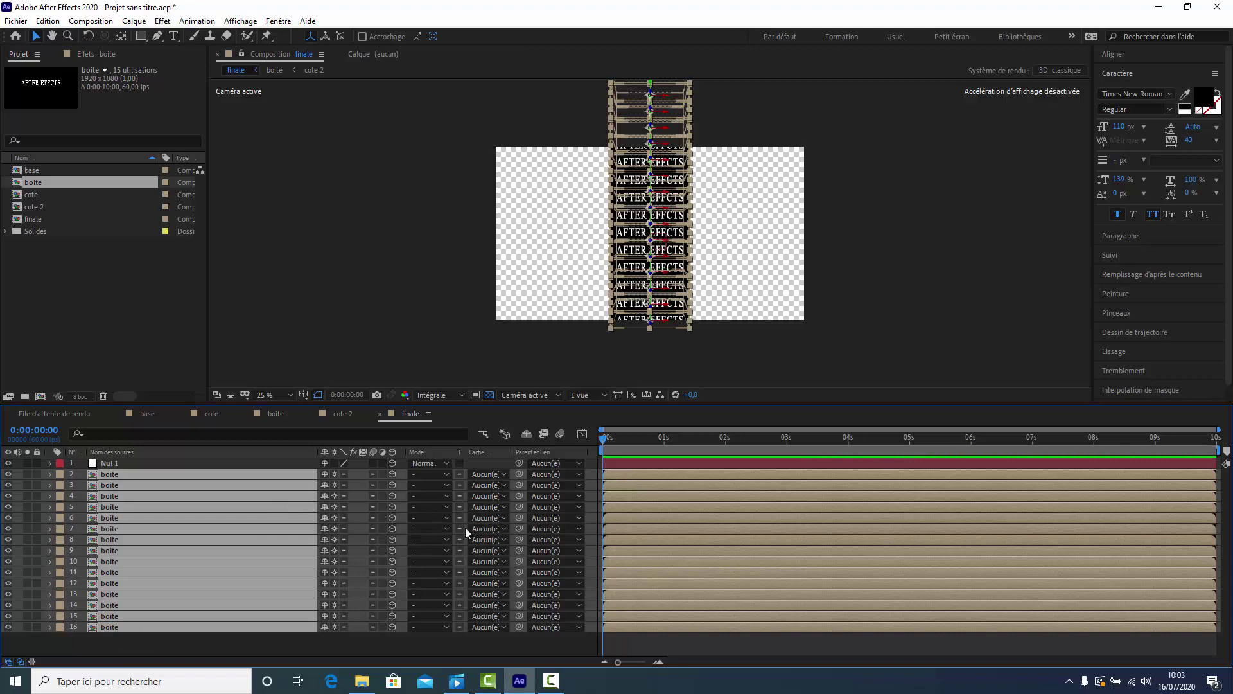
Step: Parent all selected boite layers to Nul 1 with the pick-whip, then deselect
{"action": "left_click_drag", "start_coordinate": [518, 506], "coordinate": [239, 459]}
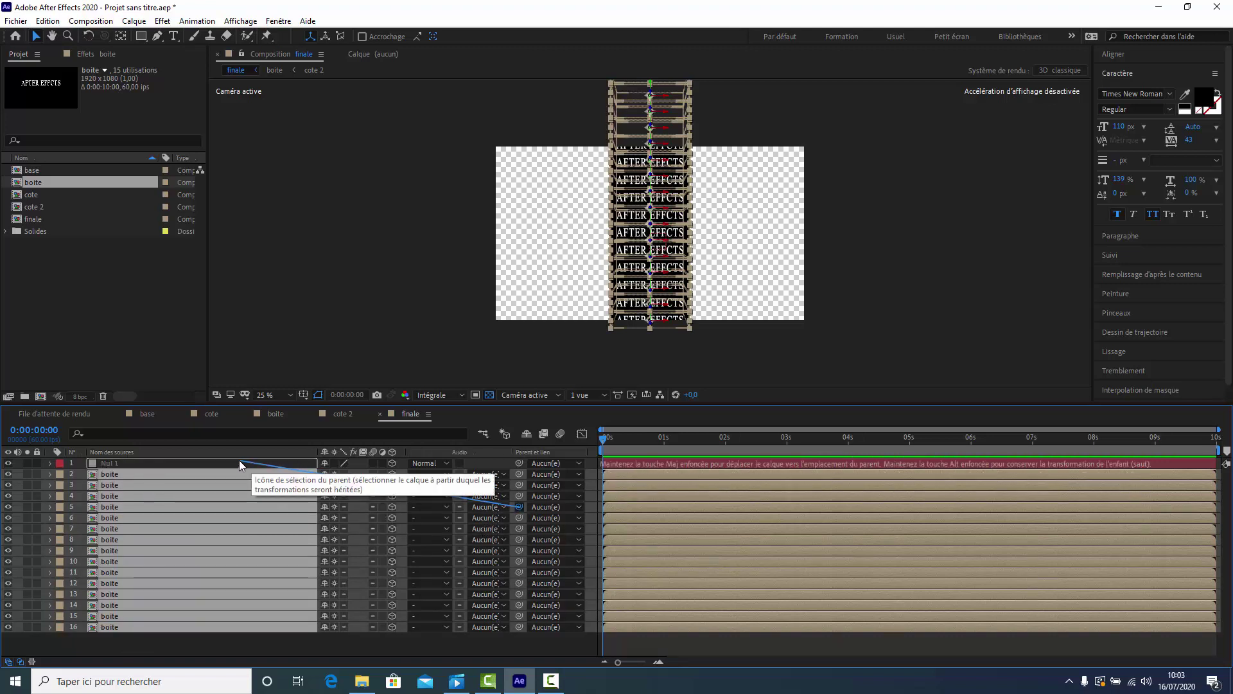
{"action": "left_click_drag", "start_coordinate": [239, 459], "coordinate": [239, 460]}
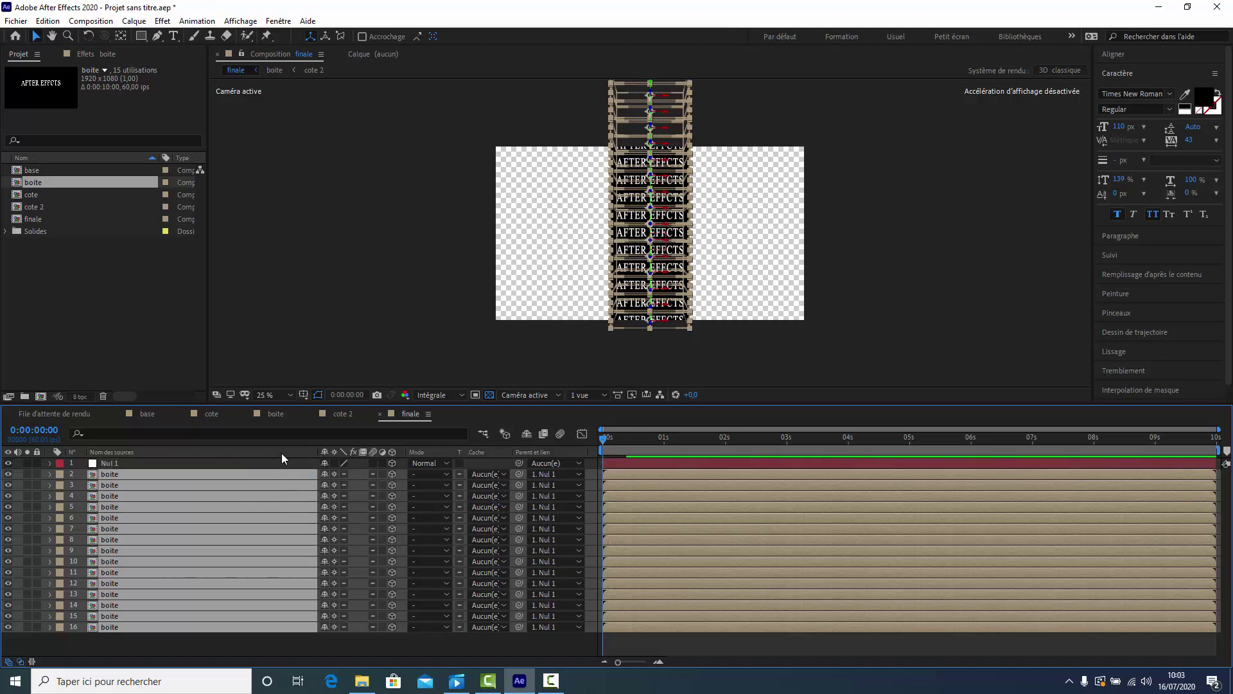
{"action": "key", "text": "F2"}
Step: Scale Nul 1 down to 74% and preview the playback
{"action": "left_click", "coordinate": [147, 462]}
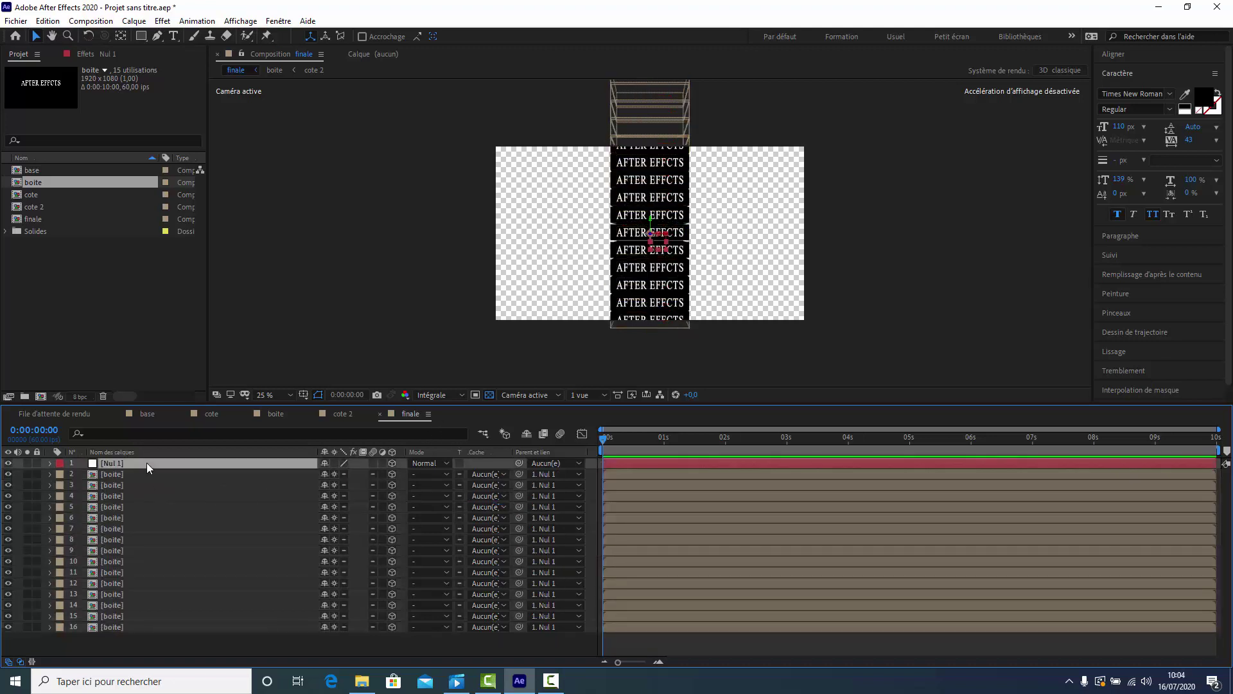
{"action": "key", "text": "s"}
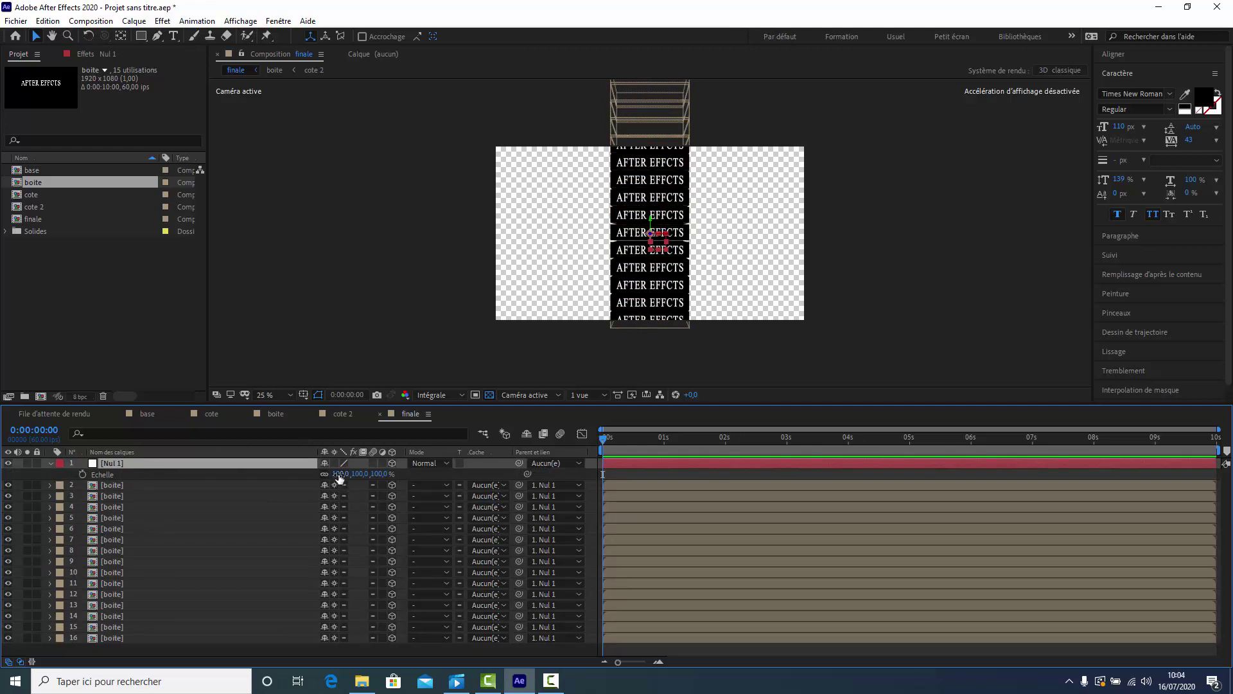
{"action": "left_click_drag", "start_coordinate": [335, 474], "coordinate": [319, 473]}
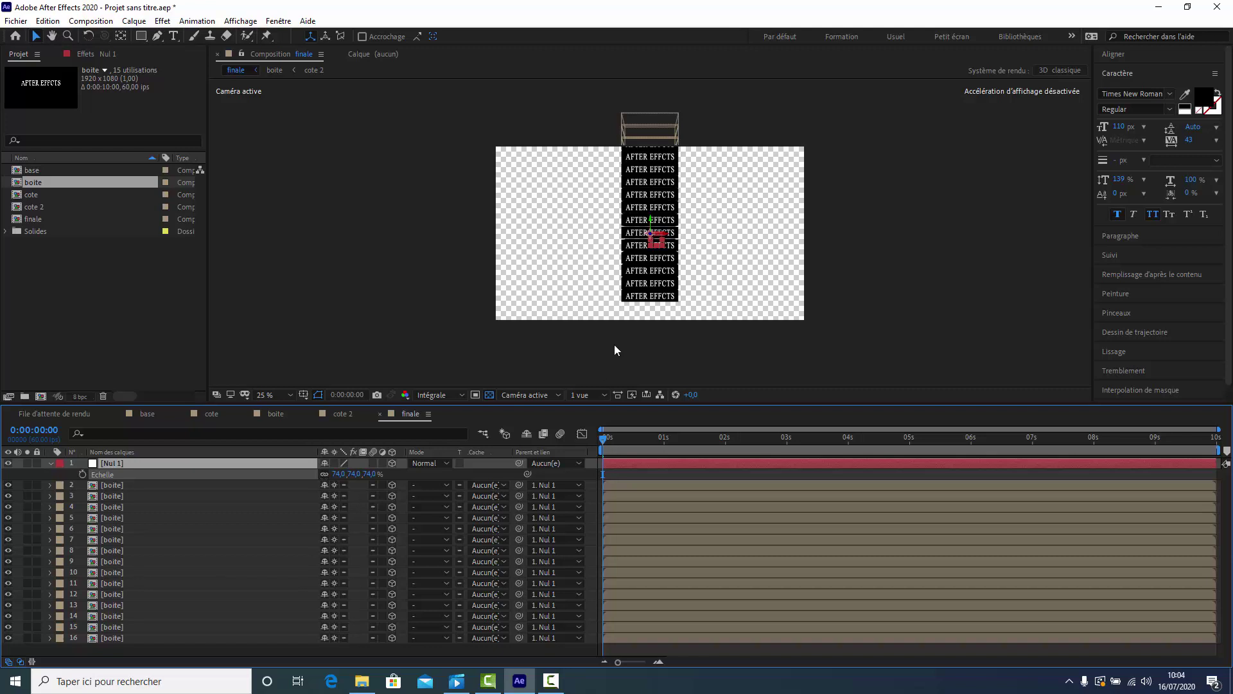
{"action": "key", "text": "space"}
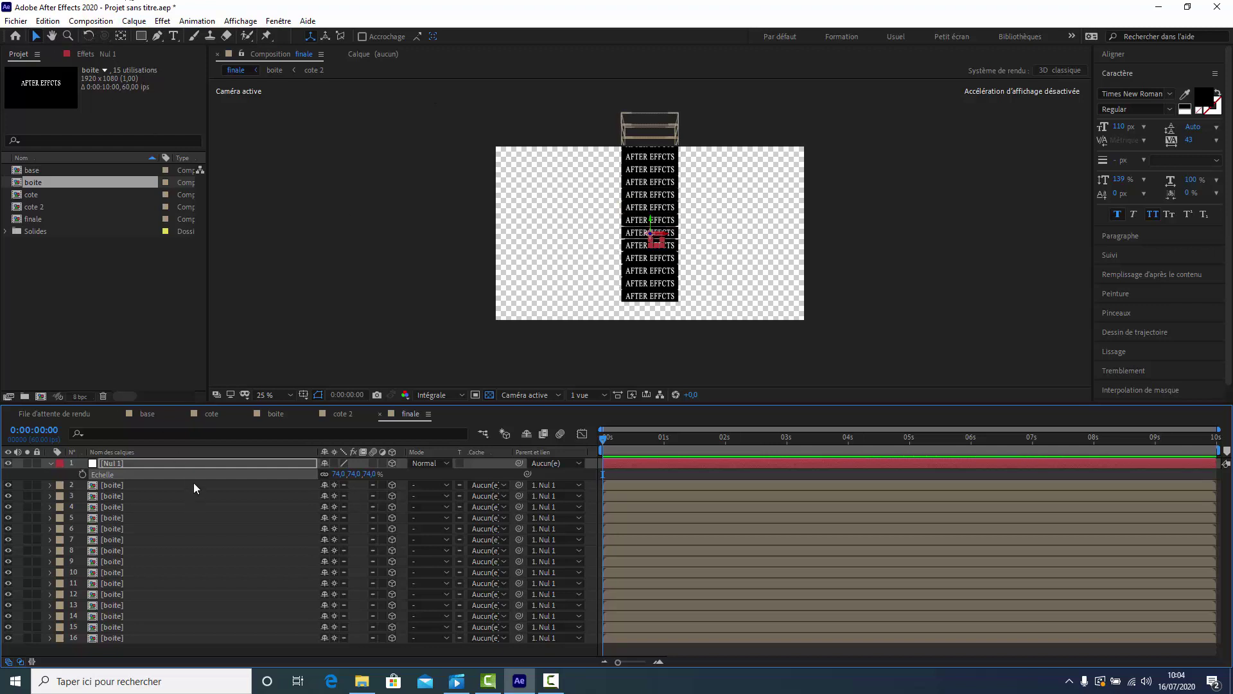
Step: Move Nul 1's Position to about 960, 691 to re-centre the tower, then fold it away
{"action": "key", "text": "p"}
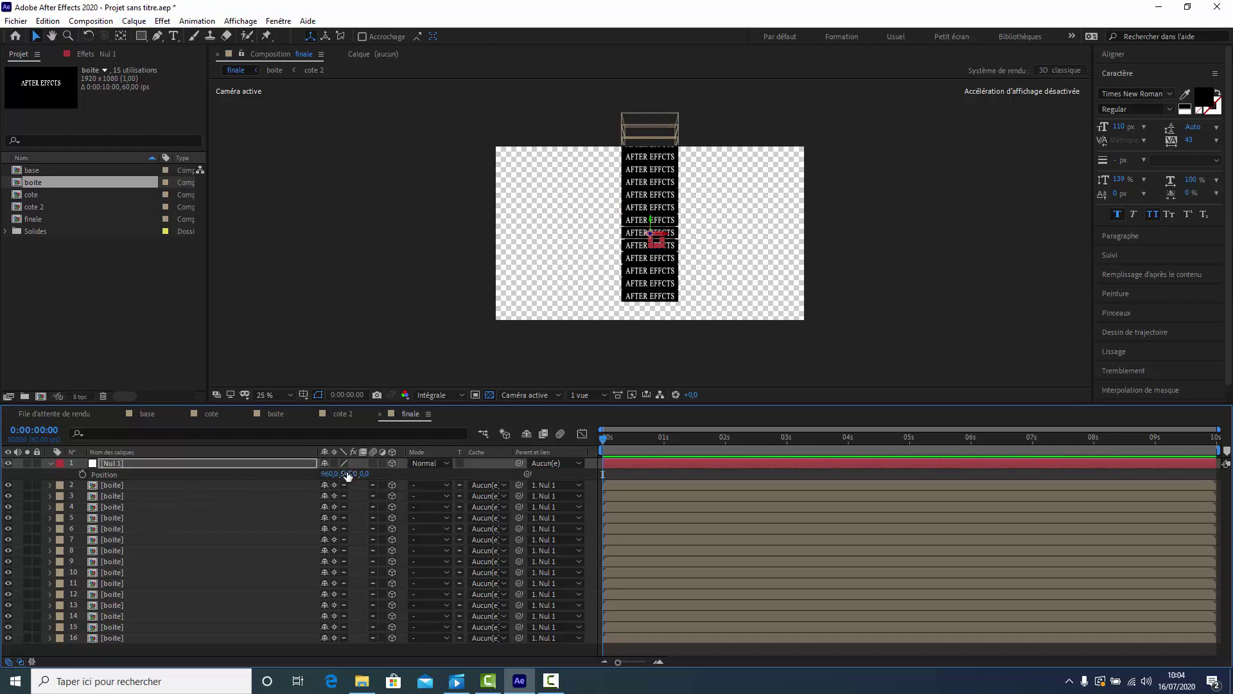
{"action": "left_click_drag", "start_coordinate": [338, 474], "coordinate": [471, 453]}
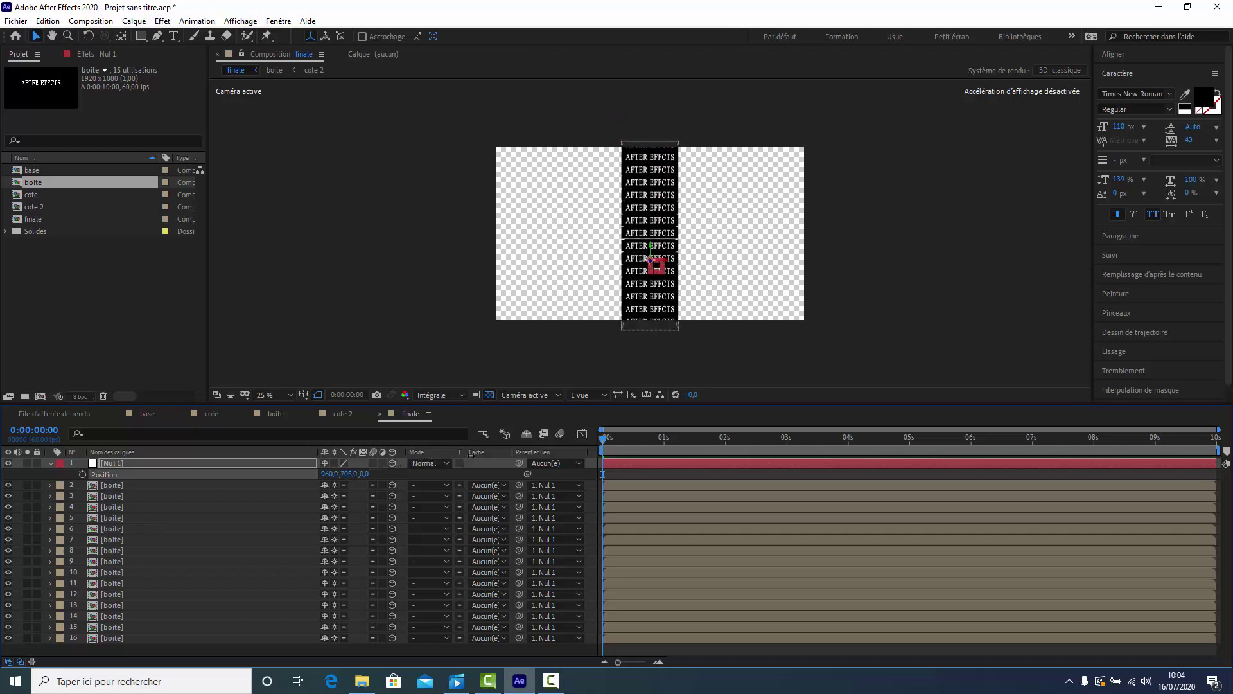
{"action": "key", "text": "space"}
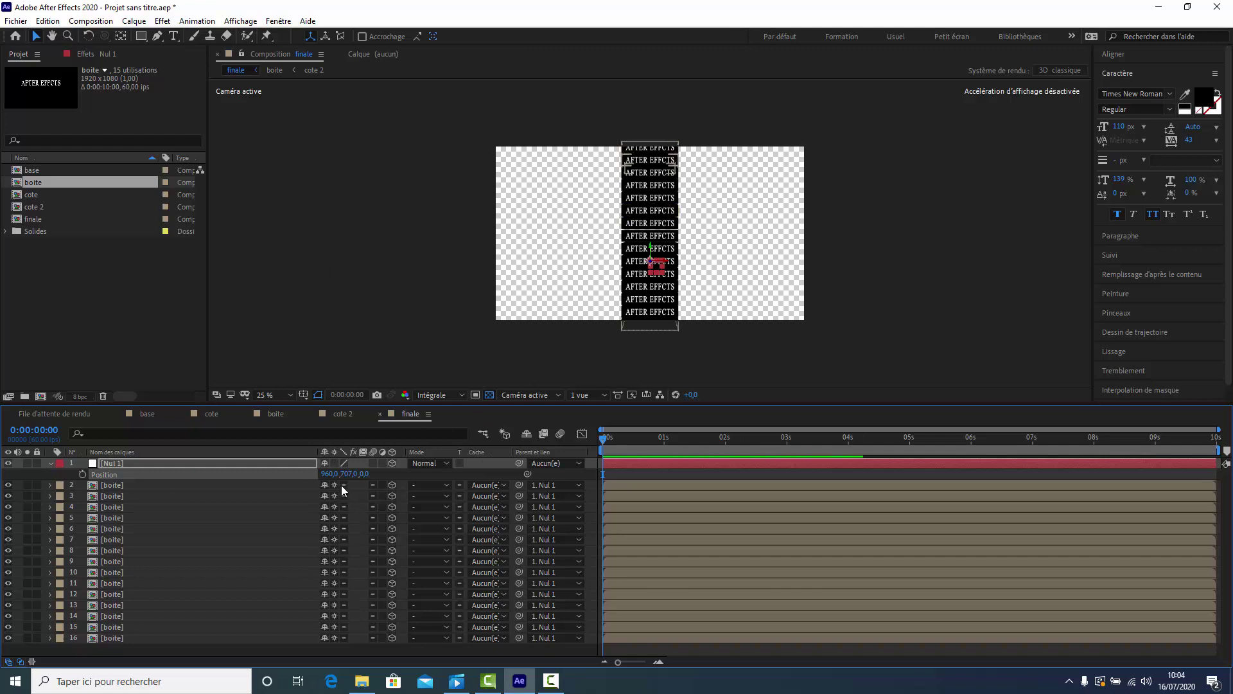
{"action": "left_click_drag", "start_coordinate": [321, 474], "coordinate": [316, 473]}
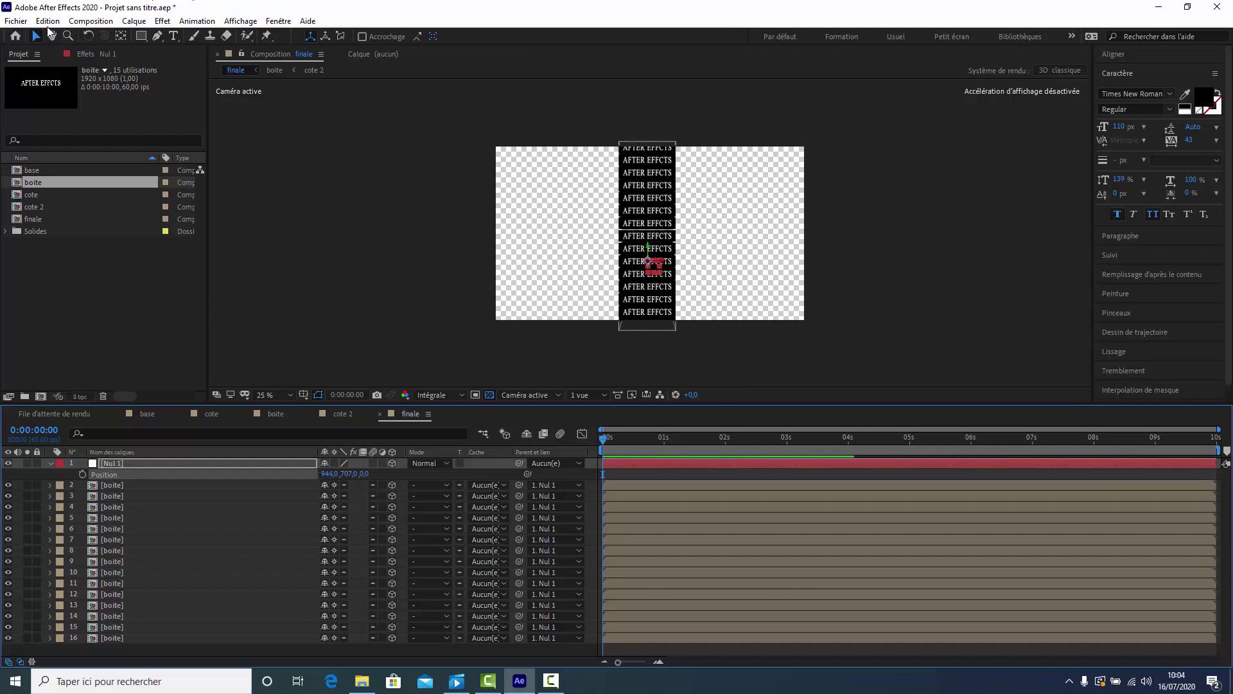
{"action": "left_click", "coordinate": [47, 23]}
{"action": "left_click", "coordinate": [77, 35]}
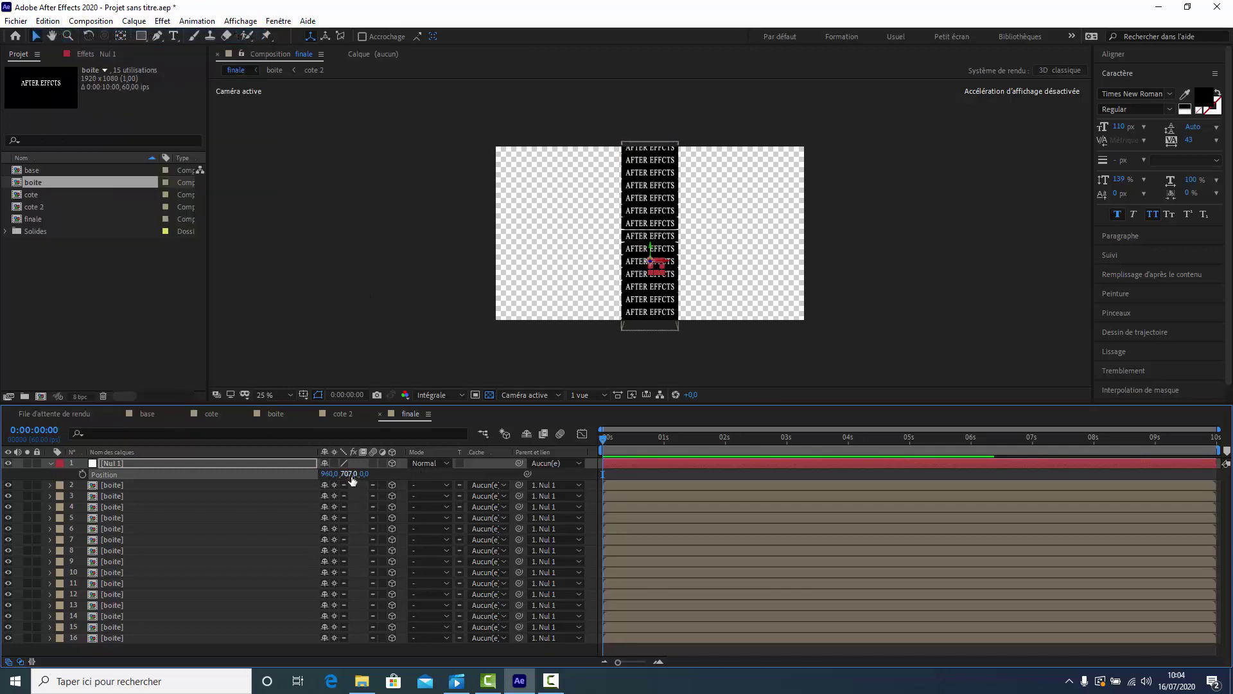
{"action": "left_click_drag", "start_coordinate": [354, 475], "coordinate": [342, 474]}
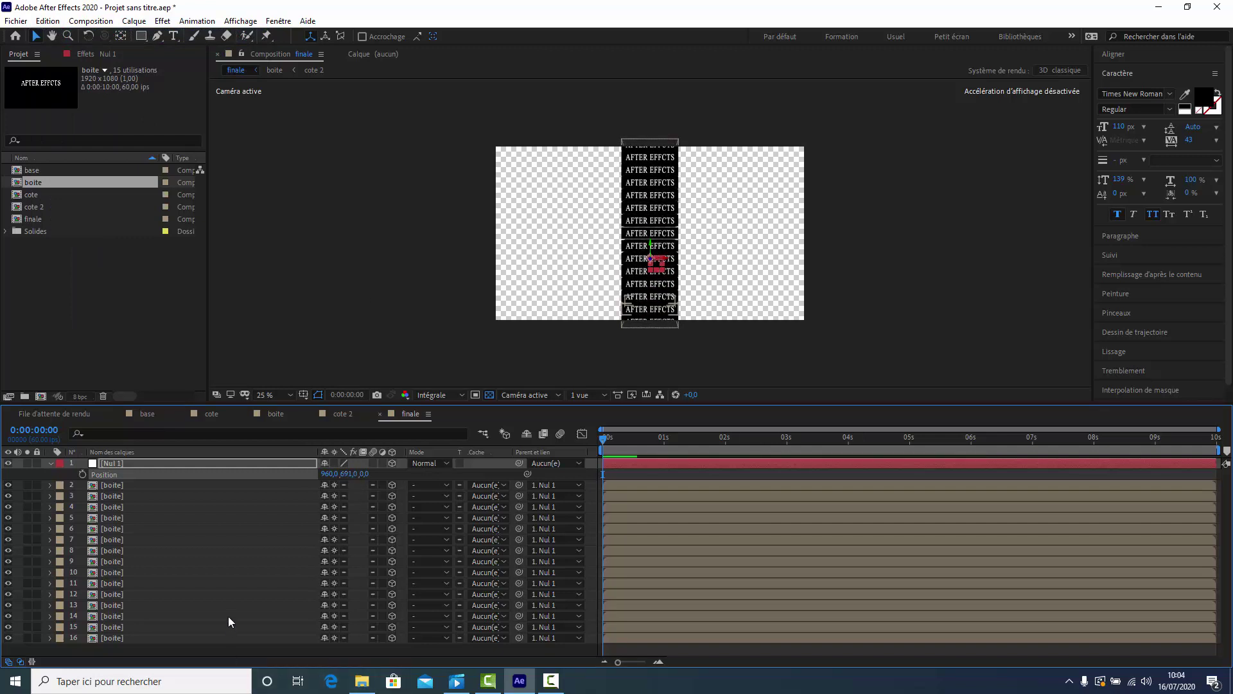
{"action": "left_click", "coordinate": [51, 465]}
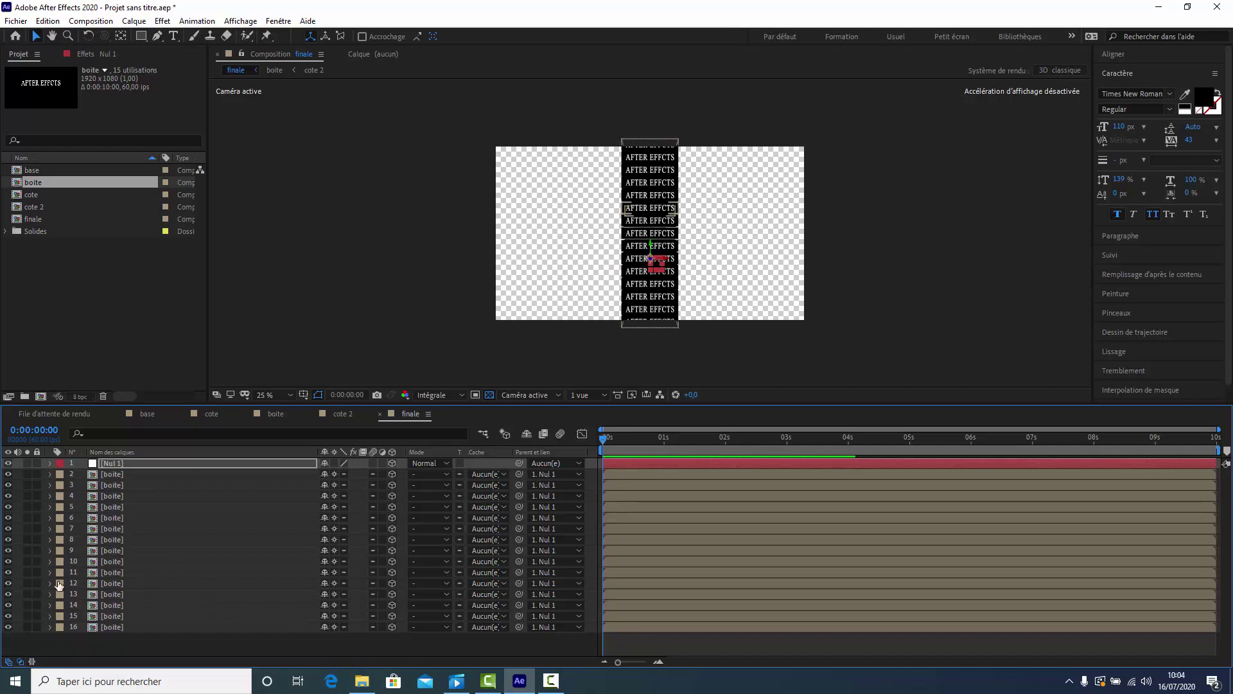
Step: Reset layer 9's Y Rotation to 0° and set its first keyframe at 0:00
{"action": "left_click", "coordinate": [101, 551]}
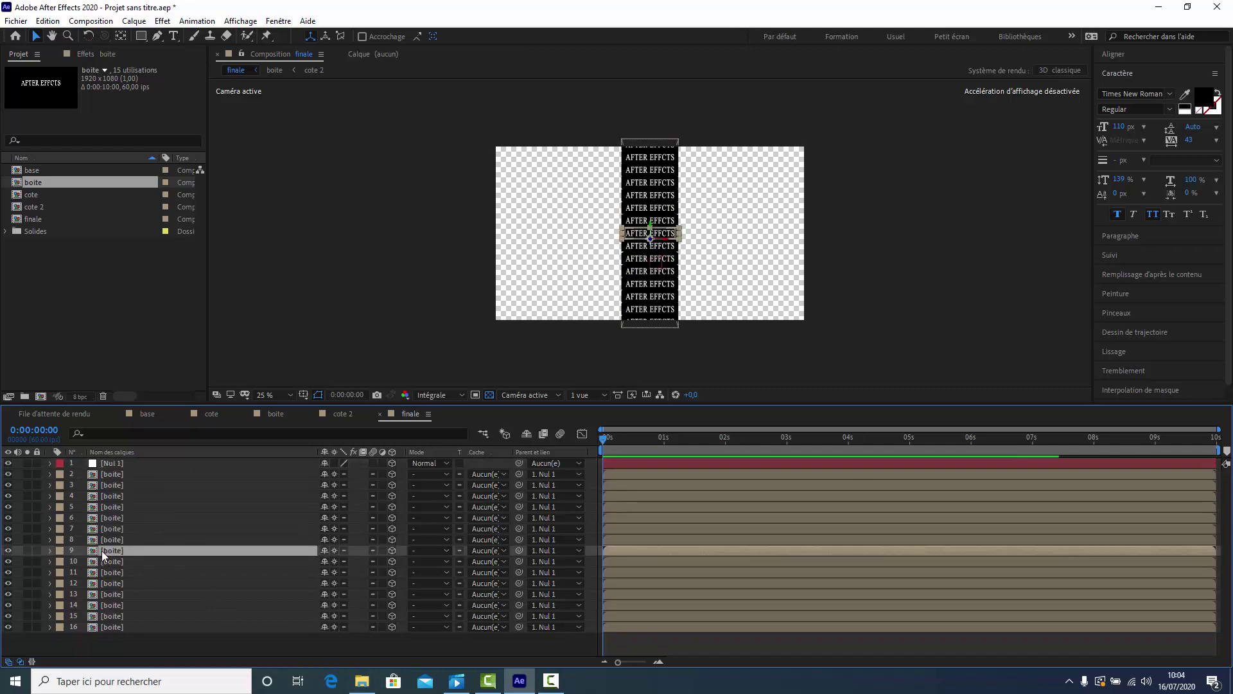
{"action": "key", "text": "r"}
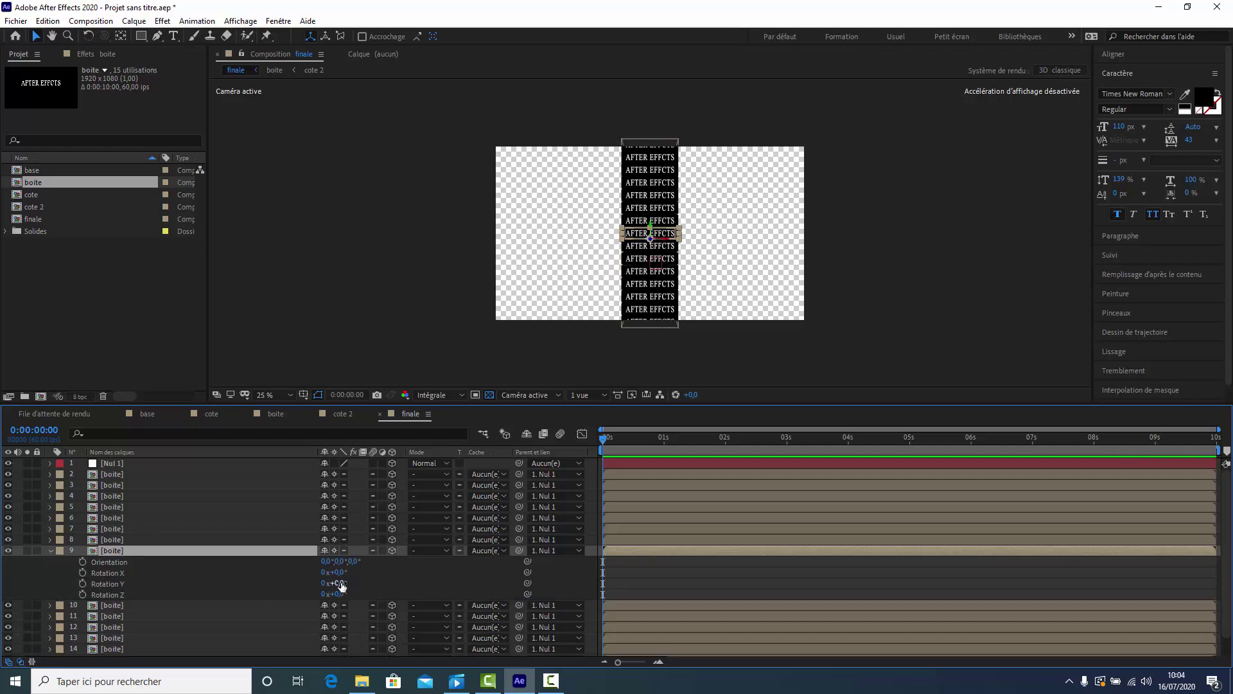
{"action": "left_click_drag", "start_coordinate": [340, 586], "coordinate": [363, 584]}
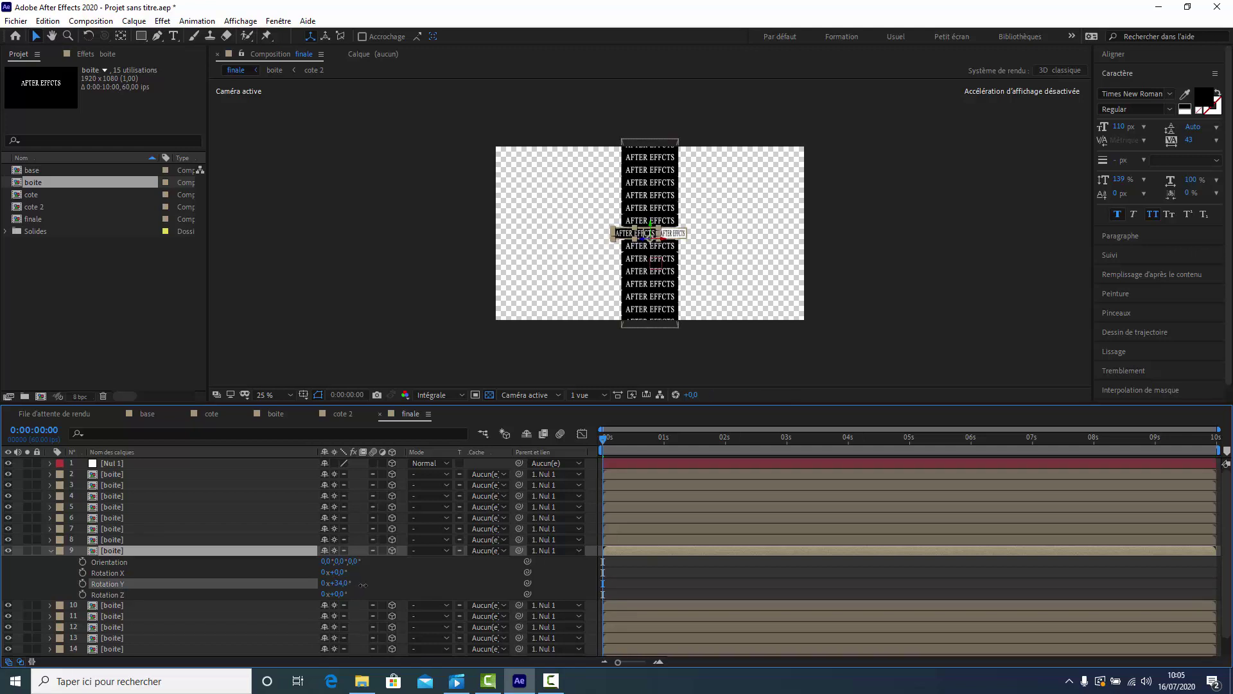
{"action": "left_click", "coordinate": [363, 585]}
{"action": "type", "text": "0"}
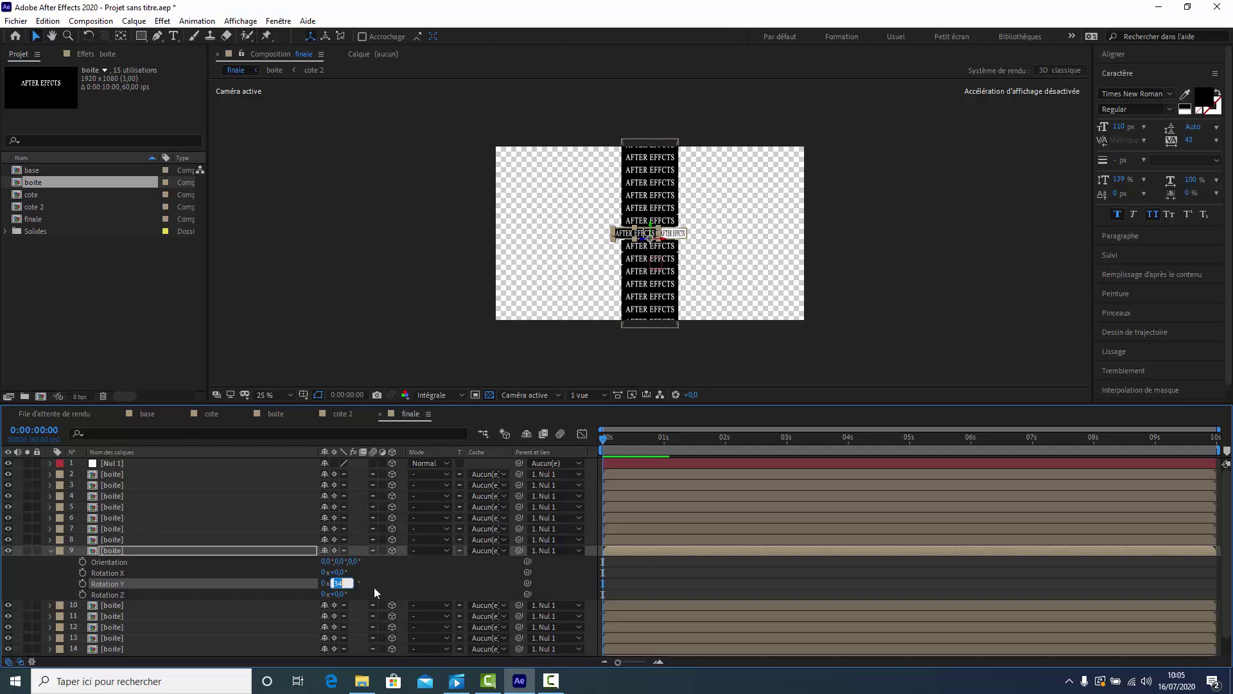
{"action": "left_click", "coordinate": [375, 587]}
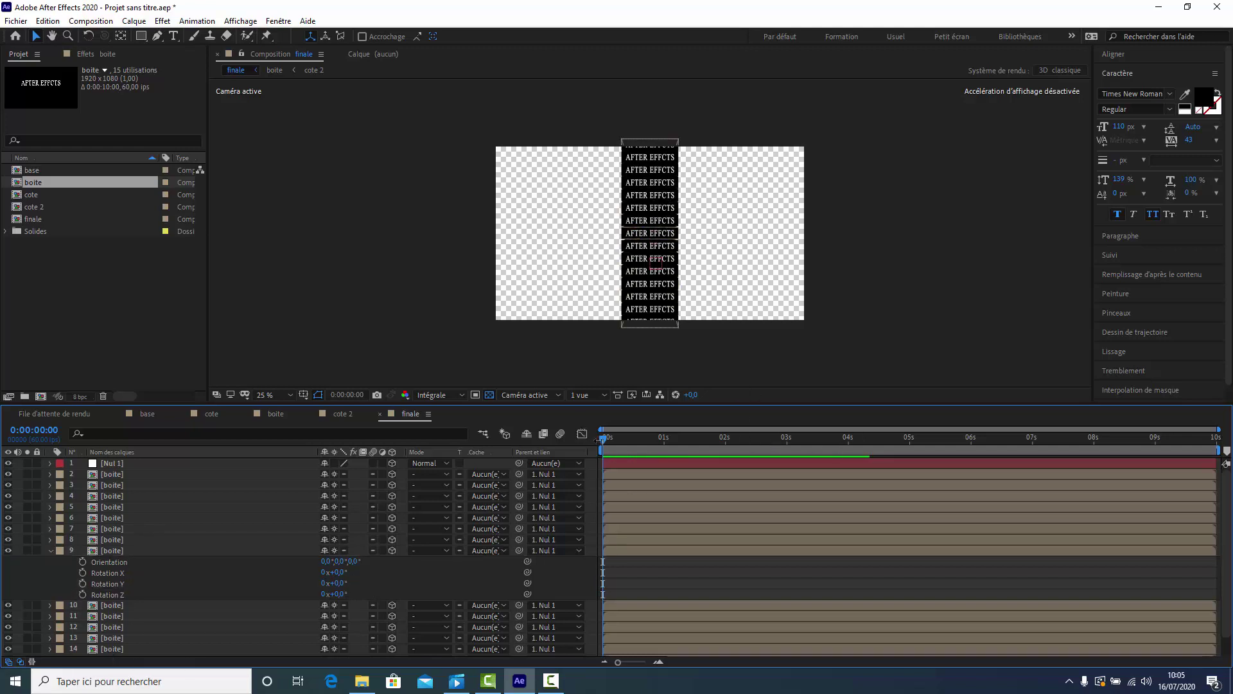
{"action": "left_click", "coordinate": [81, 583]}
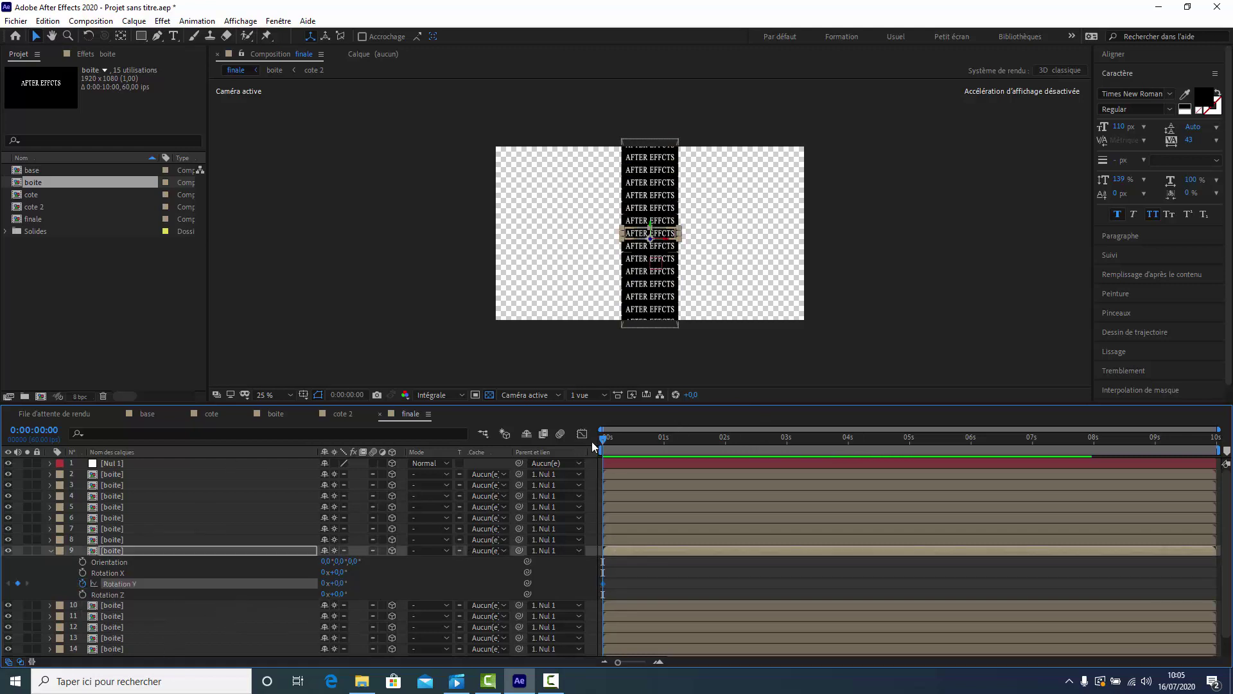
Step: Add a 1x+0° Y Rotation keyframe at 0:00:03:59 on layer 9, then scrub to preview
{"action": "left_click_drag", "start_coordinate": [607, 439], "coordinate": [847, 470]}
{"action": "left_click", "coordinate": [323, 584]}
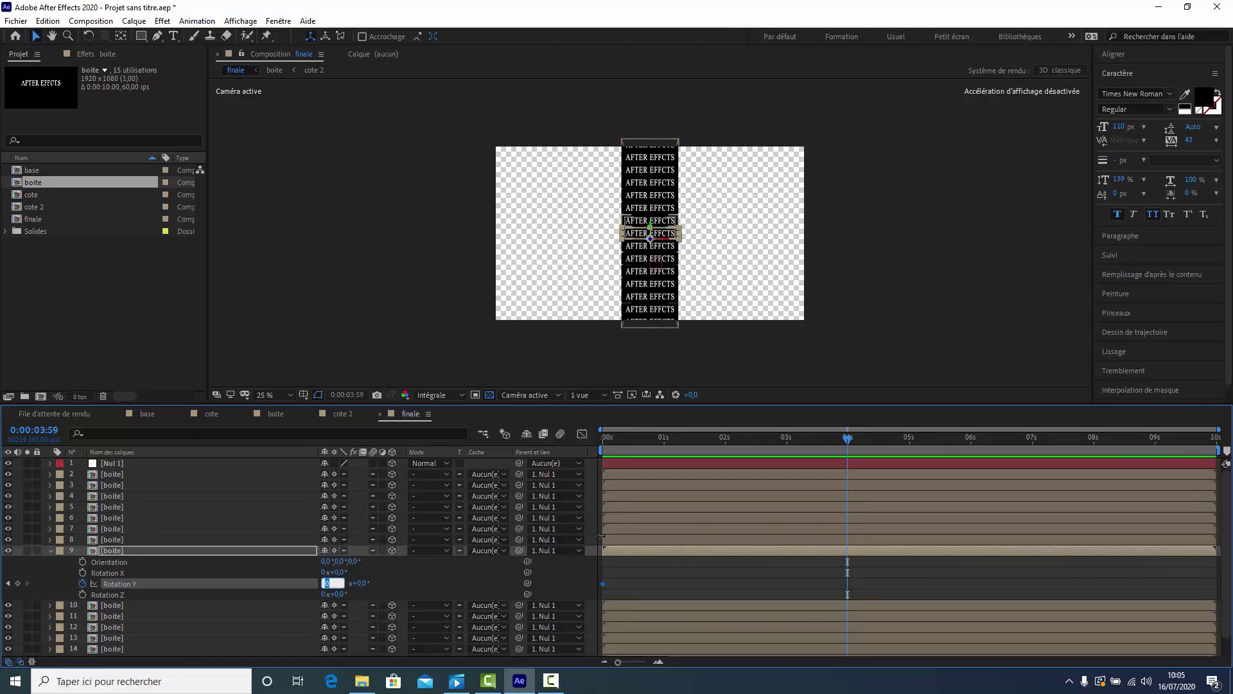
{"action": "type", "text": "1"}
{"action": "key", "text": "Return"}
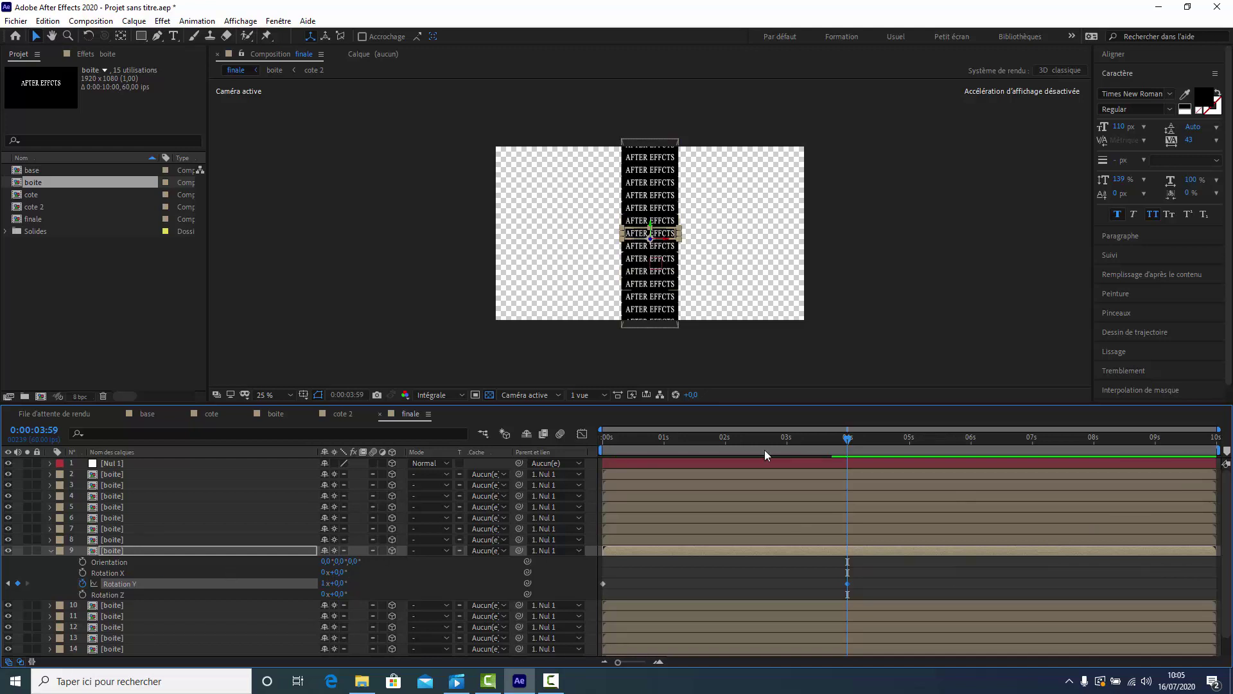
{"action": "mouse_move", "coordinate": [846, 438]}
{"action": "left_mouse_down"}
{"action": "mouse_move", "coordinate": [638, 474]}
{"action": "mouse_move", "coordinate": [878, 488]}
{"action": "mouse_move", "coordinate": [848, 503]}
{"action": "left_mouse_up"}
{"action": "left_click_drag", "start_coordinate": [848, 499], "coordinate": [582, 537]}
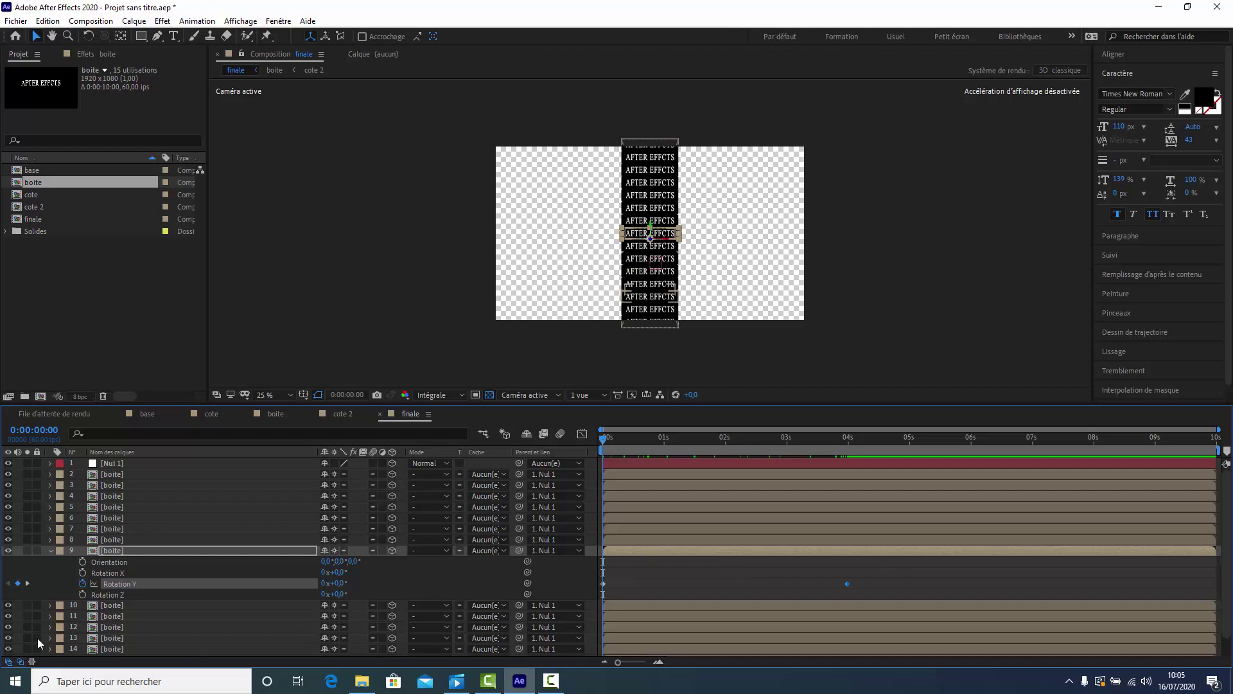
Step: Replace the default expression on layer 9's Y Rotation with loopOut()
{"action": "left_click", "coordinate": [82, 583], "text": "alt"}
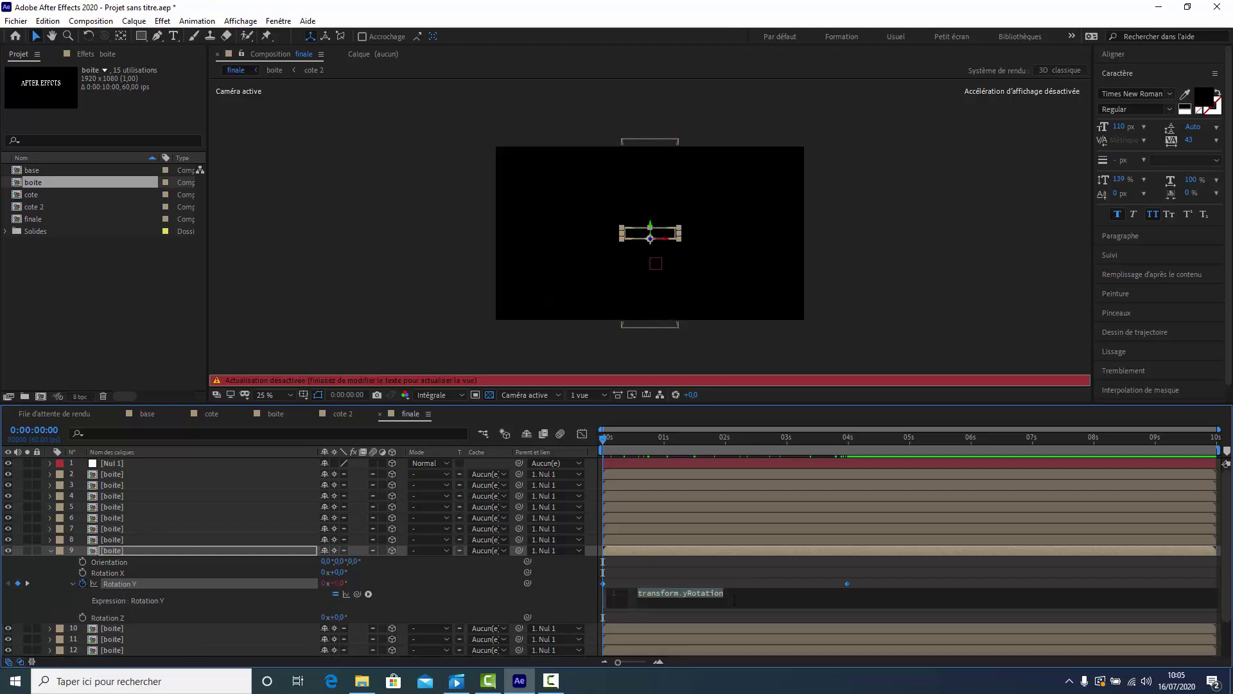
{"action": "key", "text": "BackSpace"}
{"action": "type", "text": "l"}
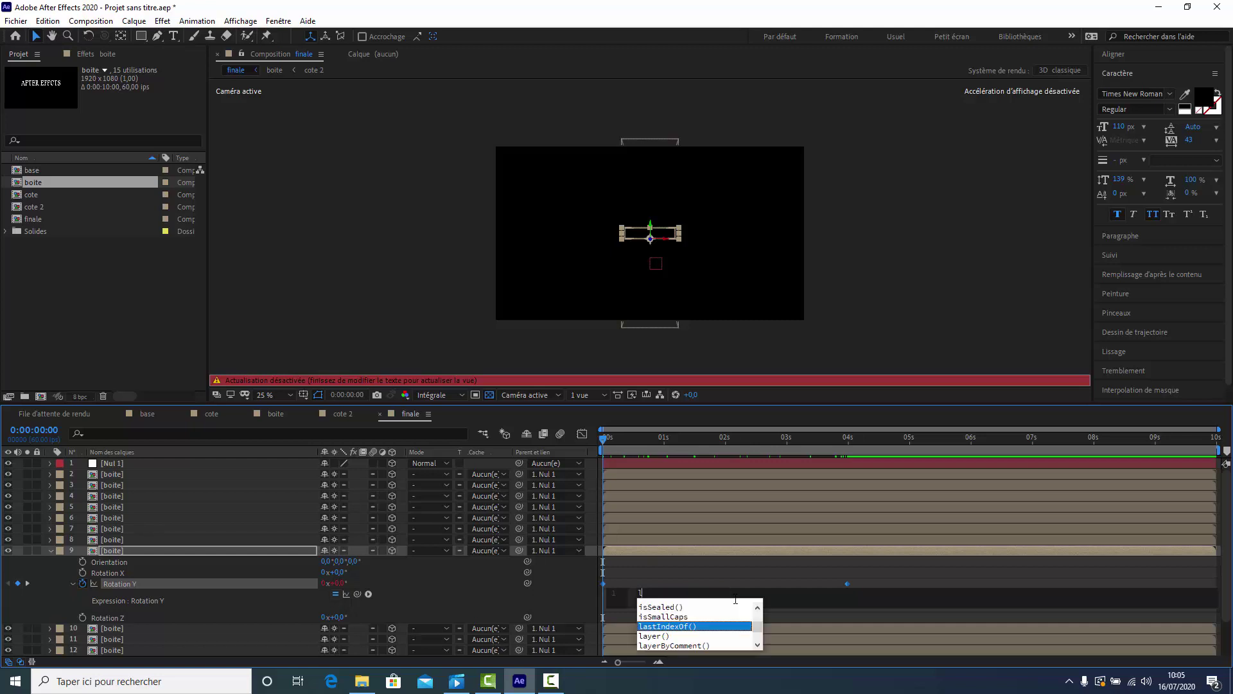
{"action": "type", "text": "o"}
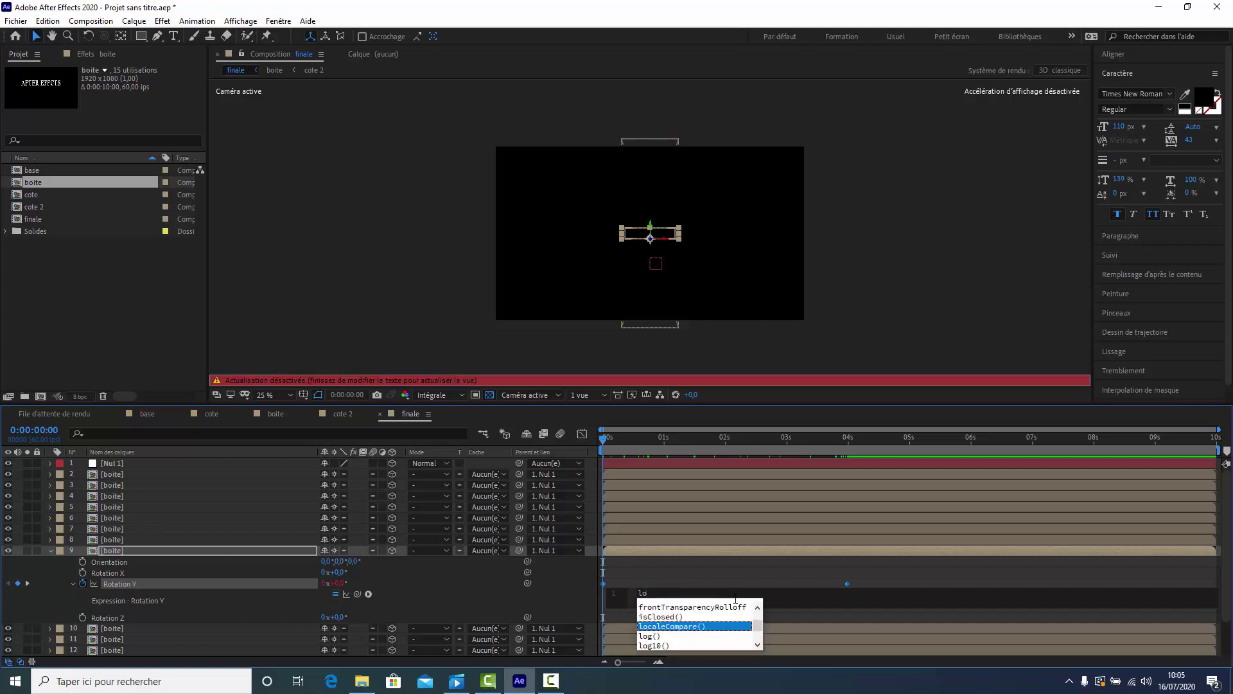
{"action": "type", "text": "op"}
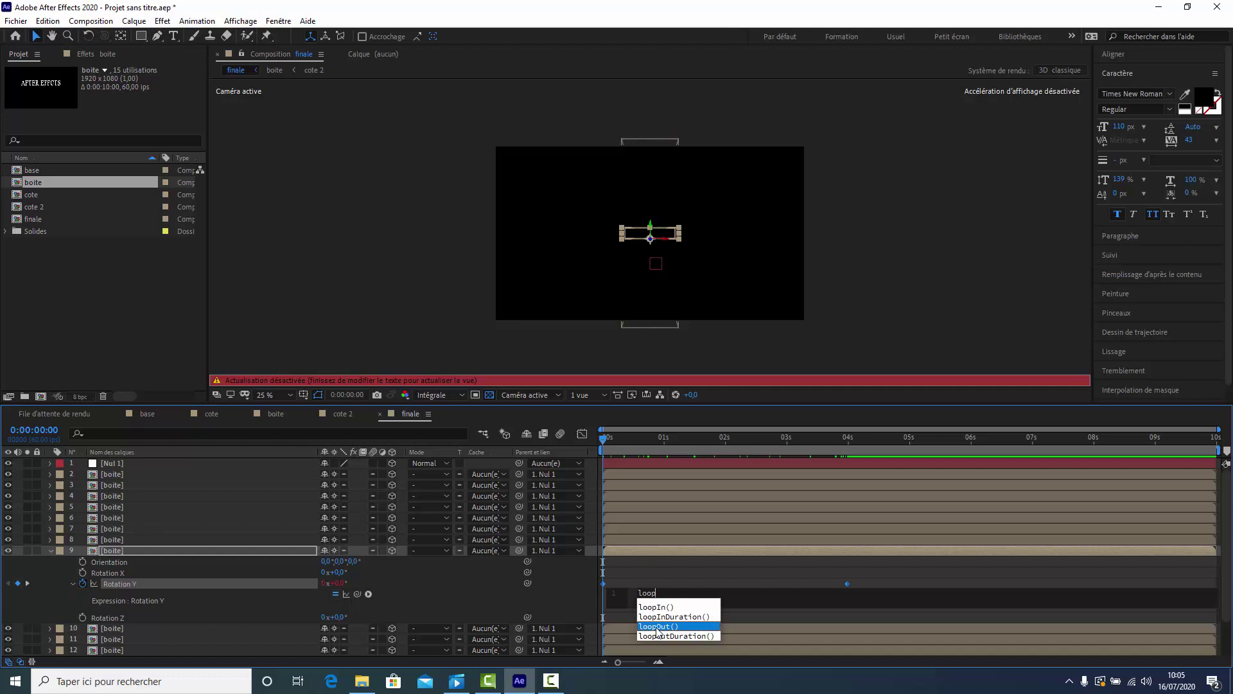
{"action": "left_click", "coordinate": [657, 627]}
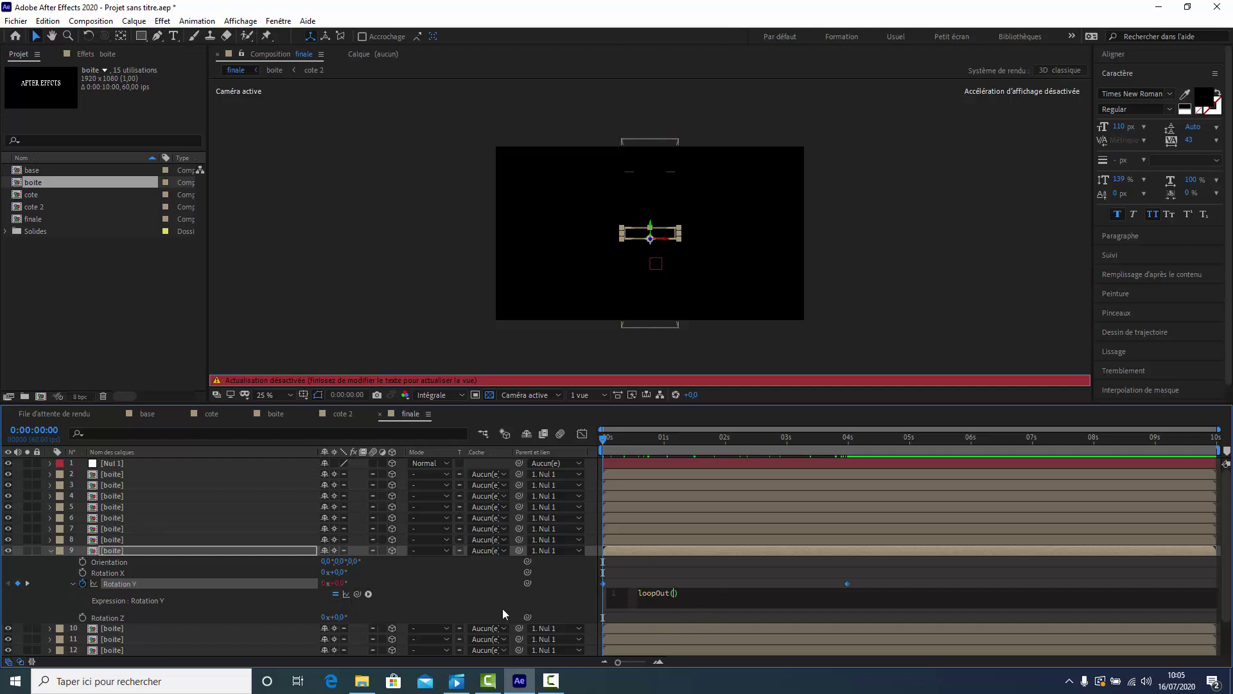
{"action": "left_click", "coordinate": [483, 617]}
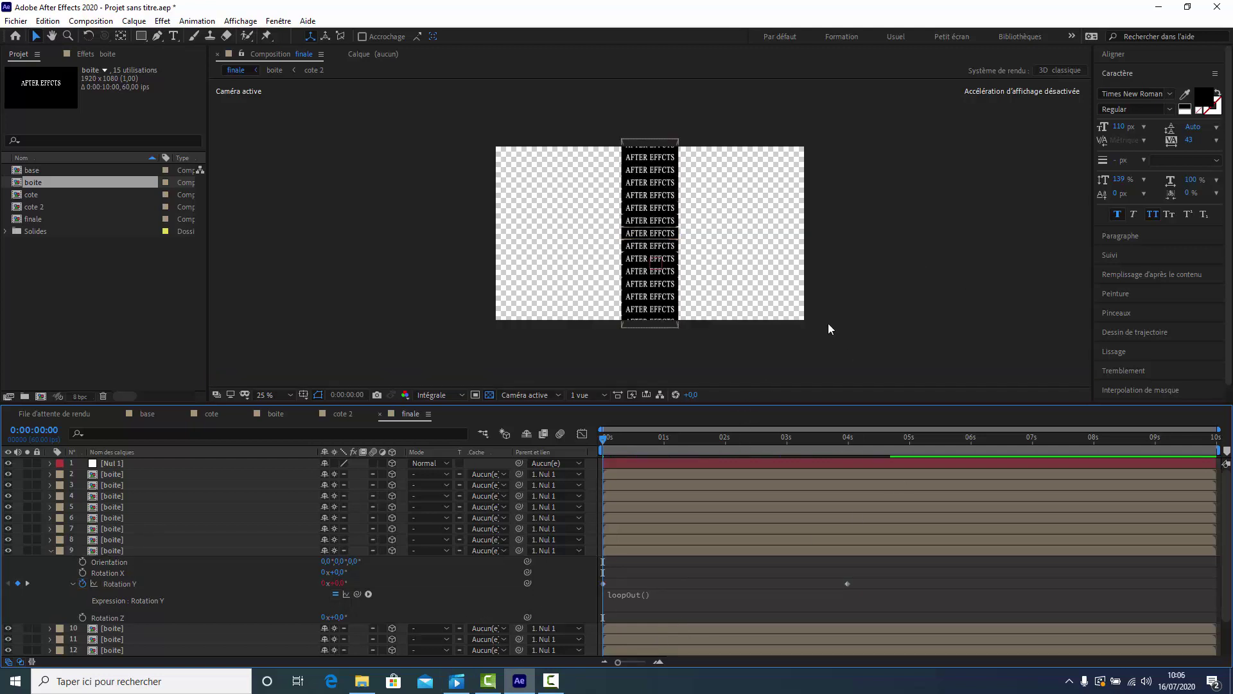
Step: Check layer 9's looping spin, then copy its Y Rotation keyframes and expression
{"action": "left_click_drag", "start_coordinate": [603, 438], "coordinate": [702, 449]}
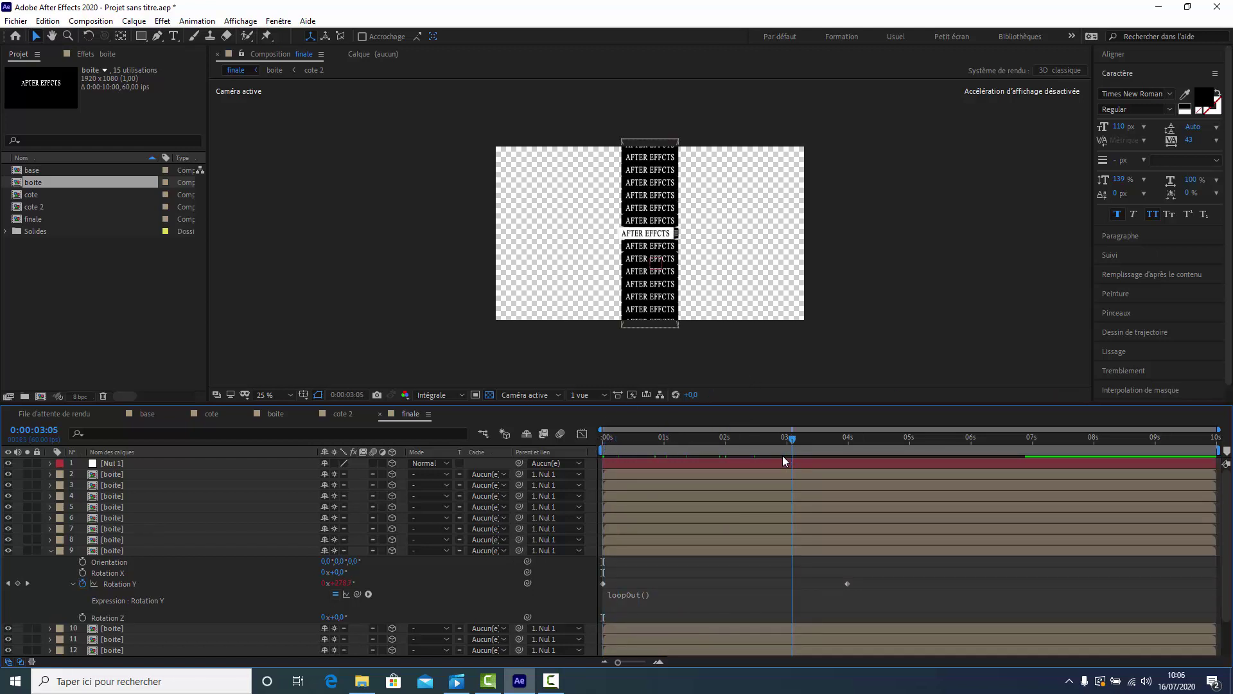
{"action": "key", "text": "Home"}
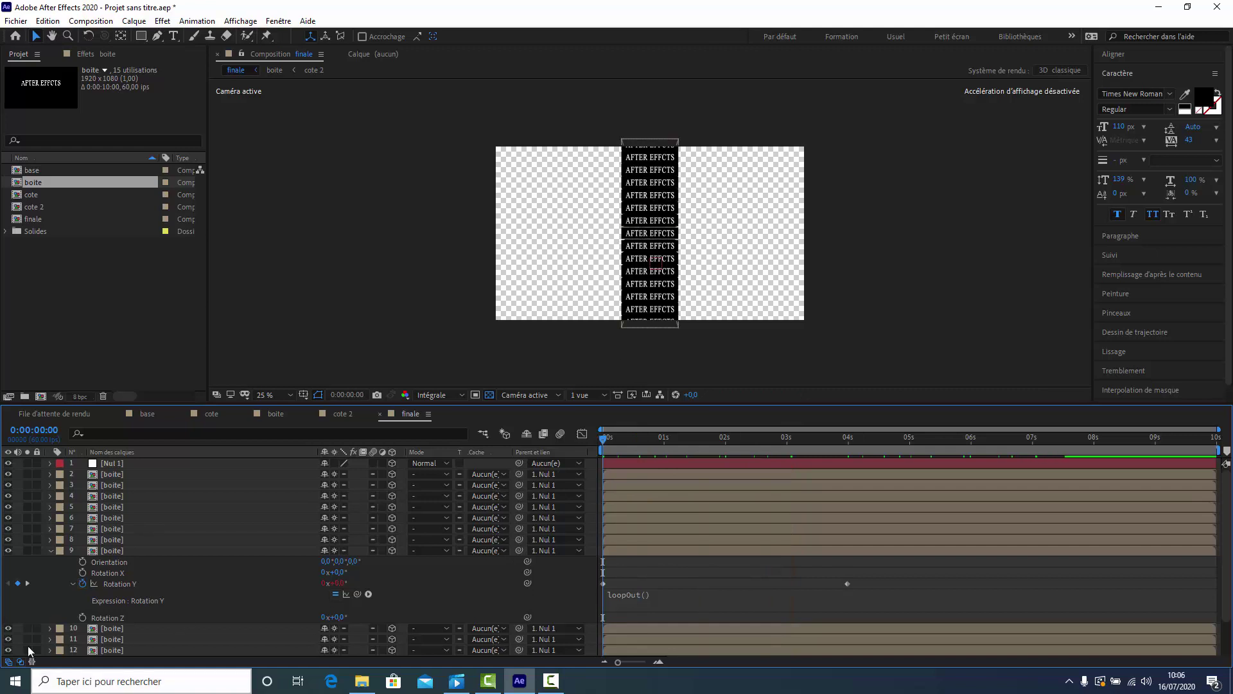
{"action": "left_click", "coordinate": [119, 583]}
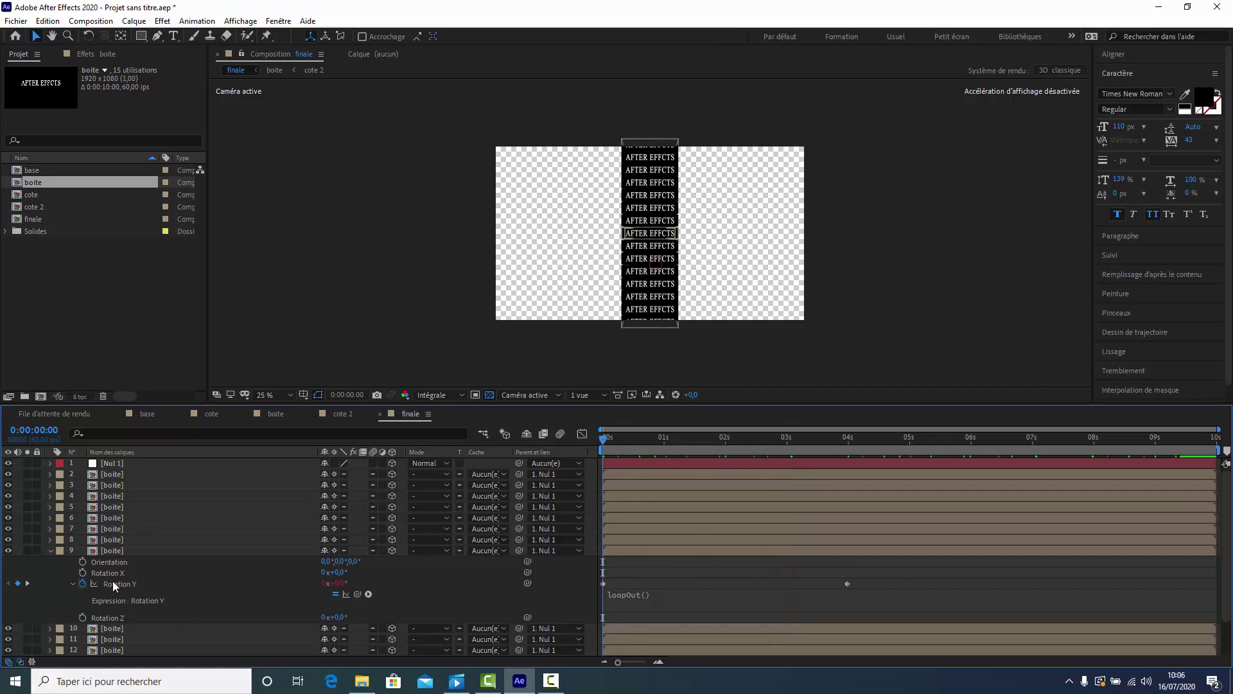
{"action": "left_click", "coordinate": [113, 582]}
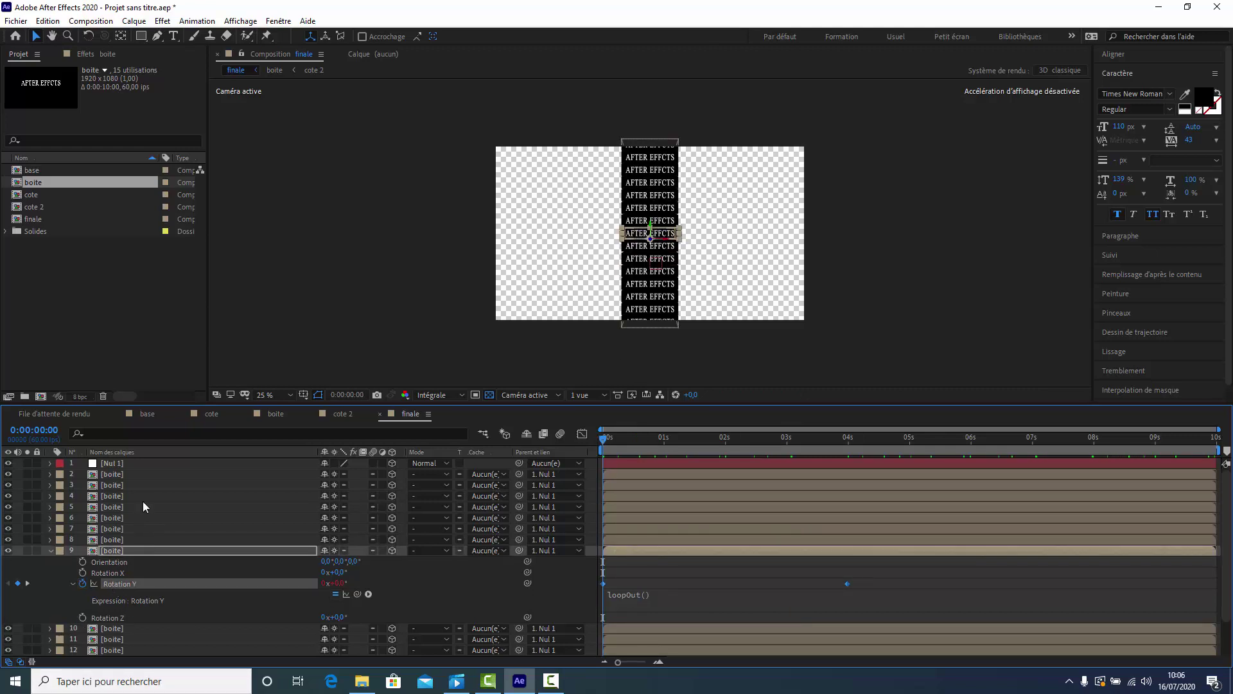
{"action": "left_click", "coordinate": [48, 21]}
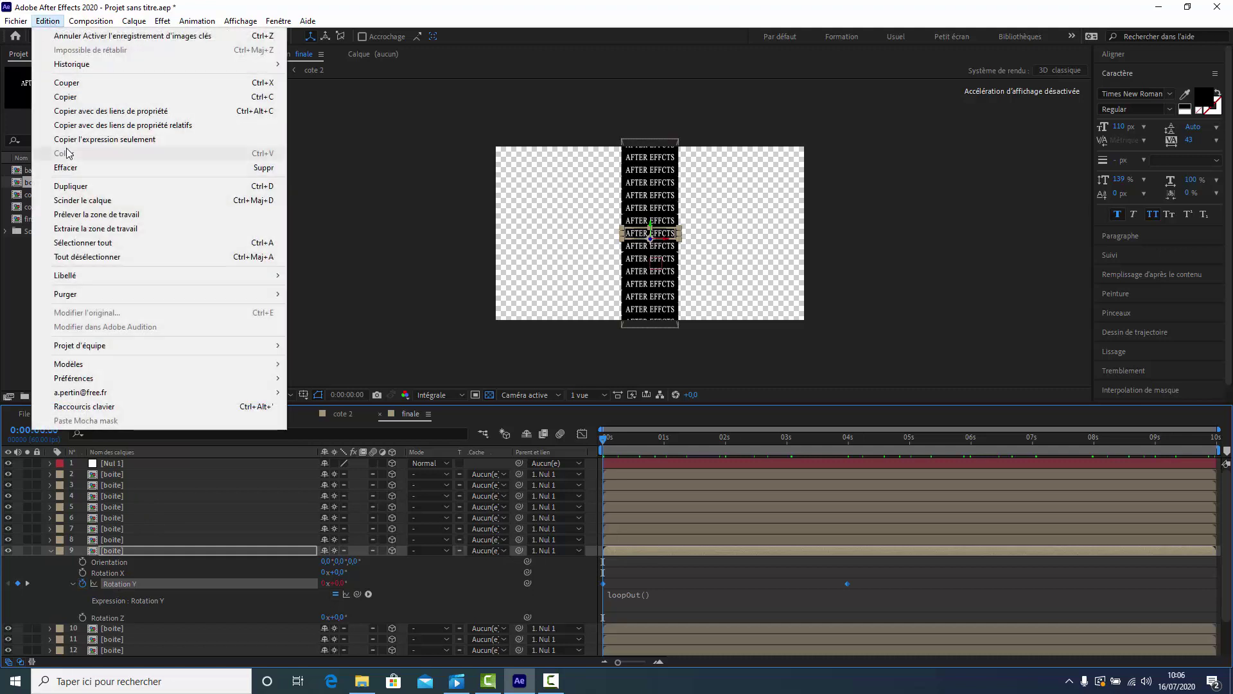
{"action": "left_click", "coordinate": [66, 98]}
Step: Paste the Y Rotation onto layers 2–16, then collapse layer 9 and deselect
{"action": "left_click", "coordinate": [151, 474]}
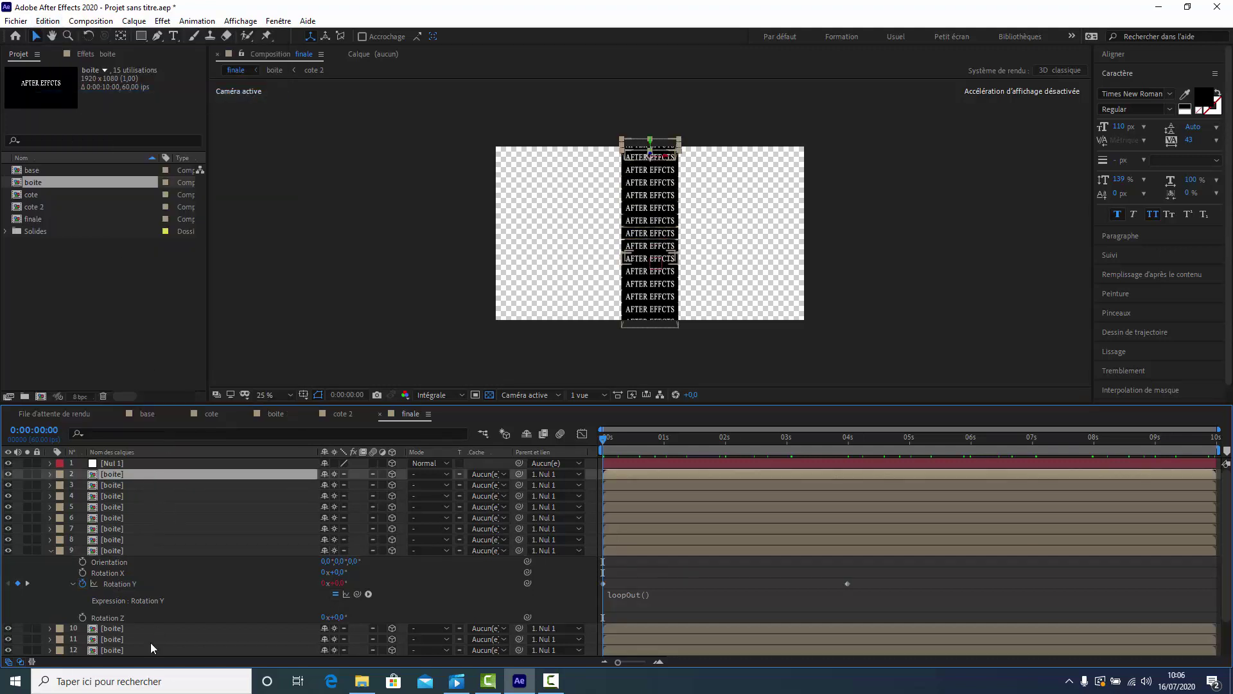
{"action": "scroll", "coordinate": [187, 609], "scroll_direction": "down", "scroll_amount": 2}
{"action": "scroll", "coordinate": [187, 609], "scroll_direction": "down", "scroll_amount": 1}
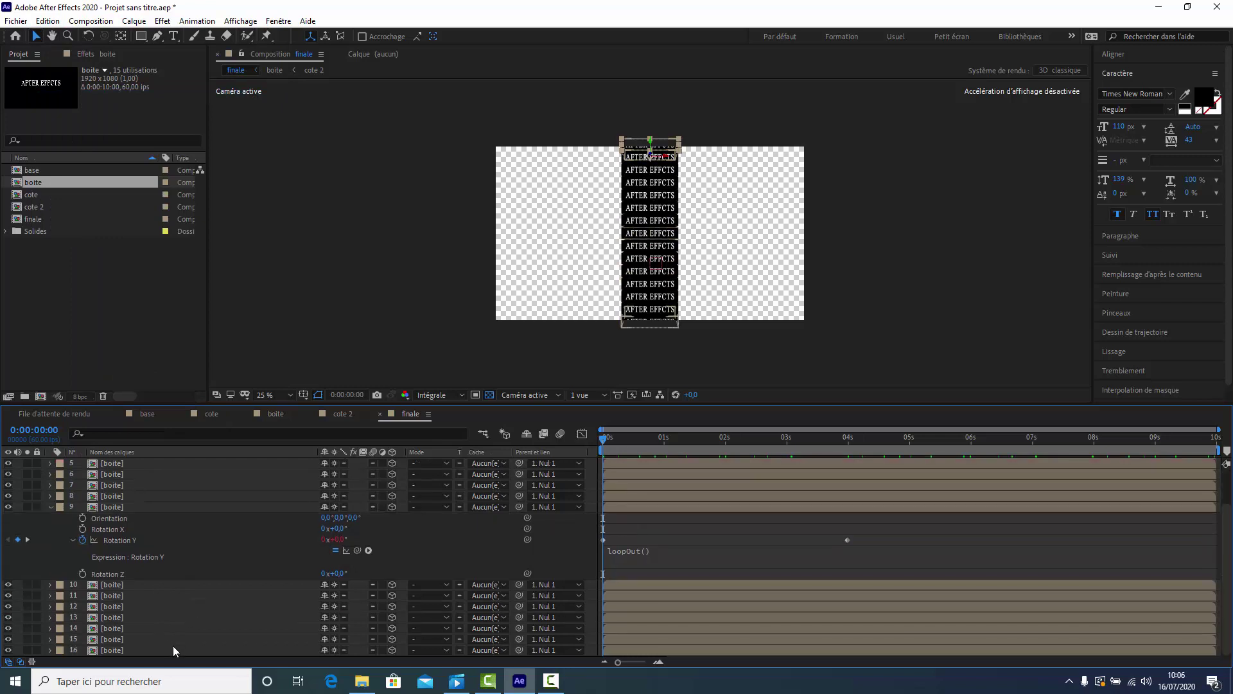
{"action": "left_click", "coordinate": [158, 653], "text": "shift"}
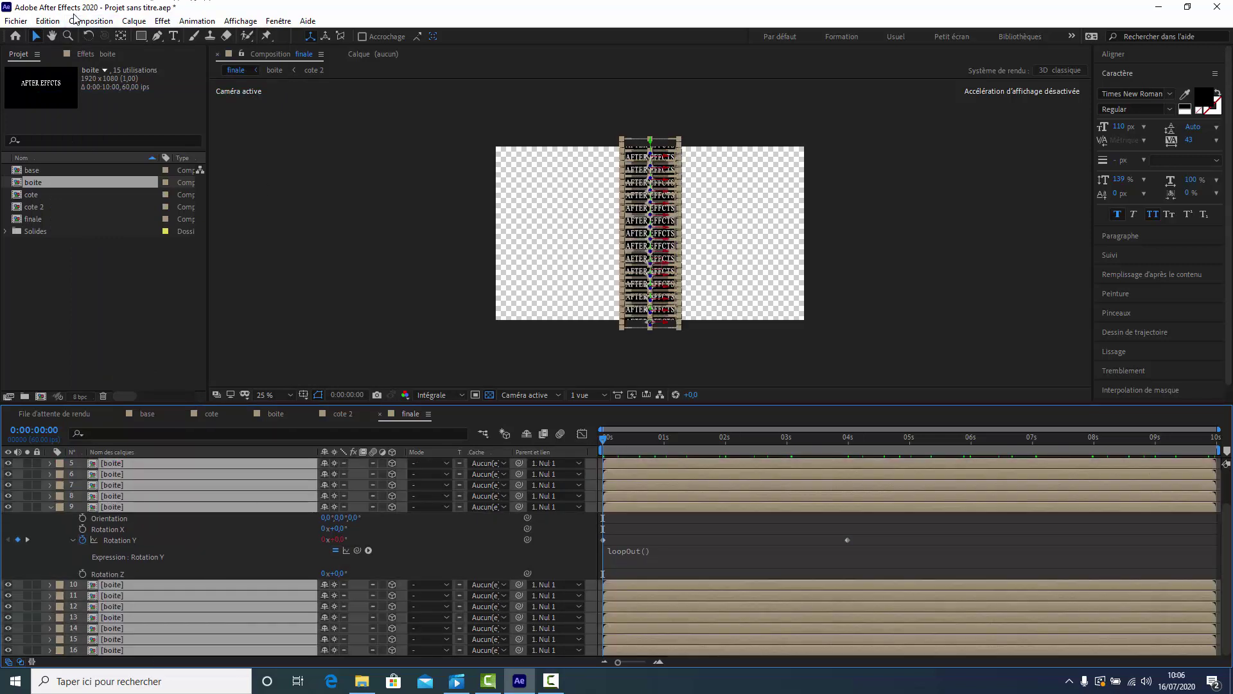
{"action": "left_click", "coordinate": [47, 21]}
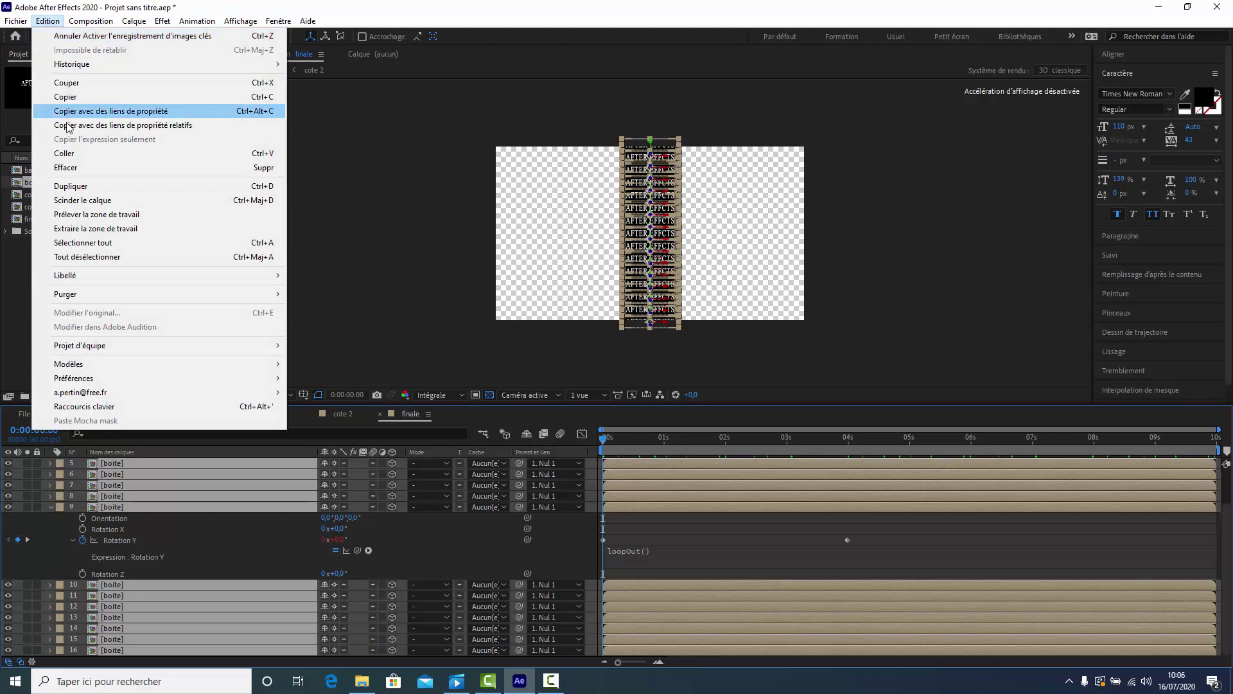
{"action": "left_click", "coordinate": [67, 154]}
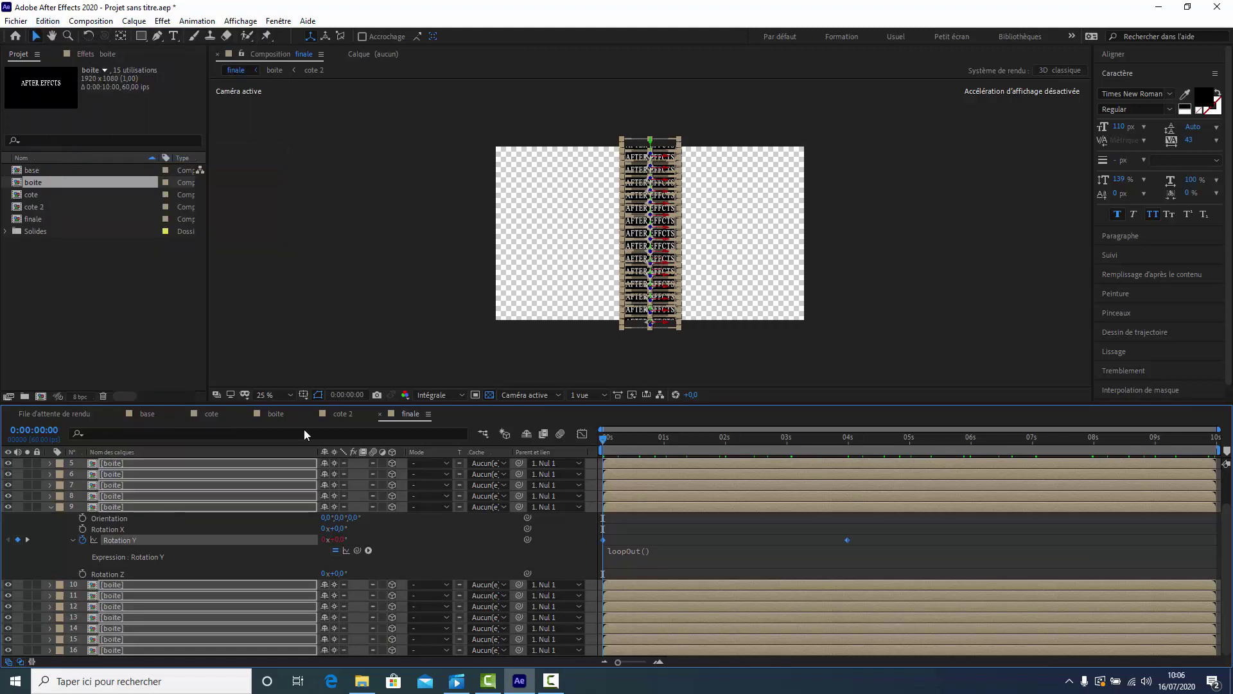
{"action": "left_click", "coordinate": [49, 507]}
{"action": "left_click", "coordinate": [190, 645]}
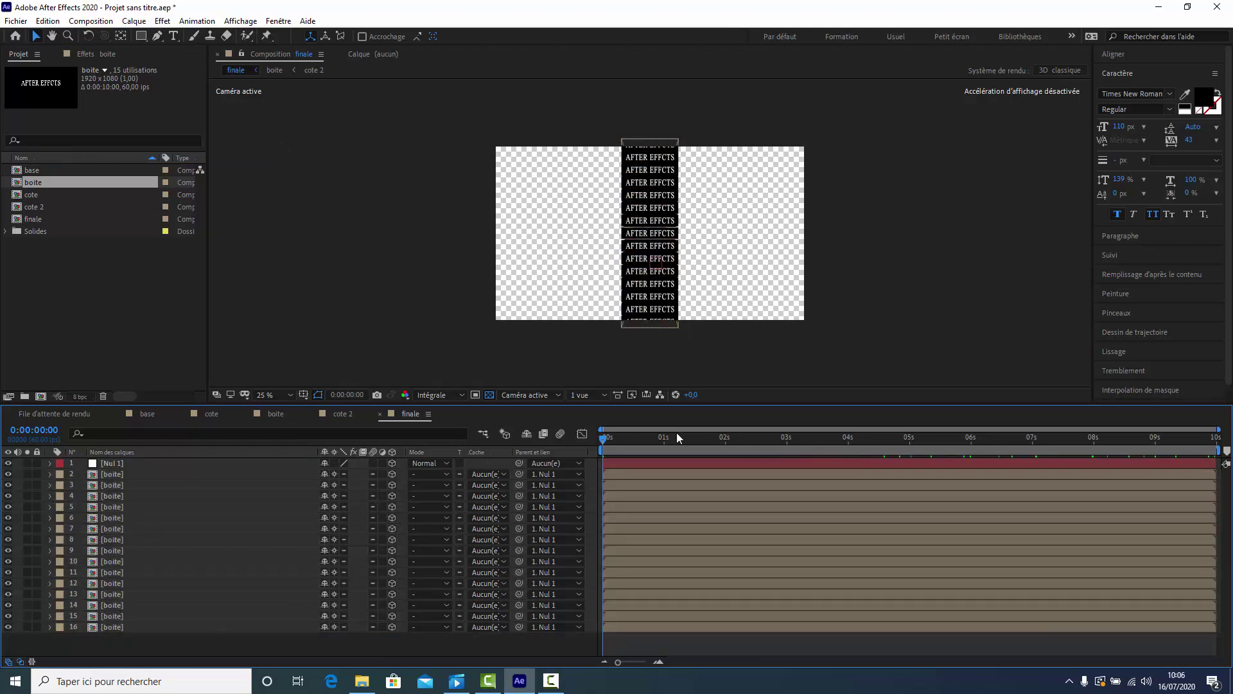
Step: Preview all boxes spinning, select every layer, and jump to frame 0:00:00:04
{"action": "mouse_move", "coordinate": [602, 441]}
{"action": "left_mouse_down"}
{"action": "mouse_move", "coordinate": [661, 441]}
{"action": "mouse_move", "coordinate": [578, 452]}
{"action": "left_mouse_up"}
{"action": "left_click", "coordinate": [160, 462]}
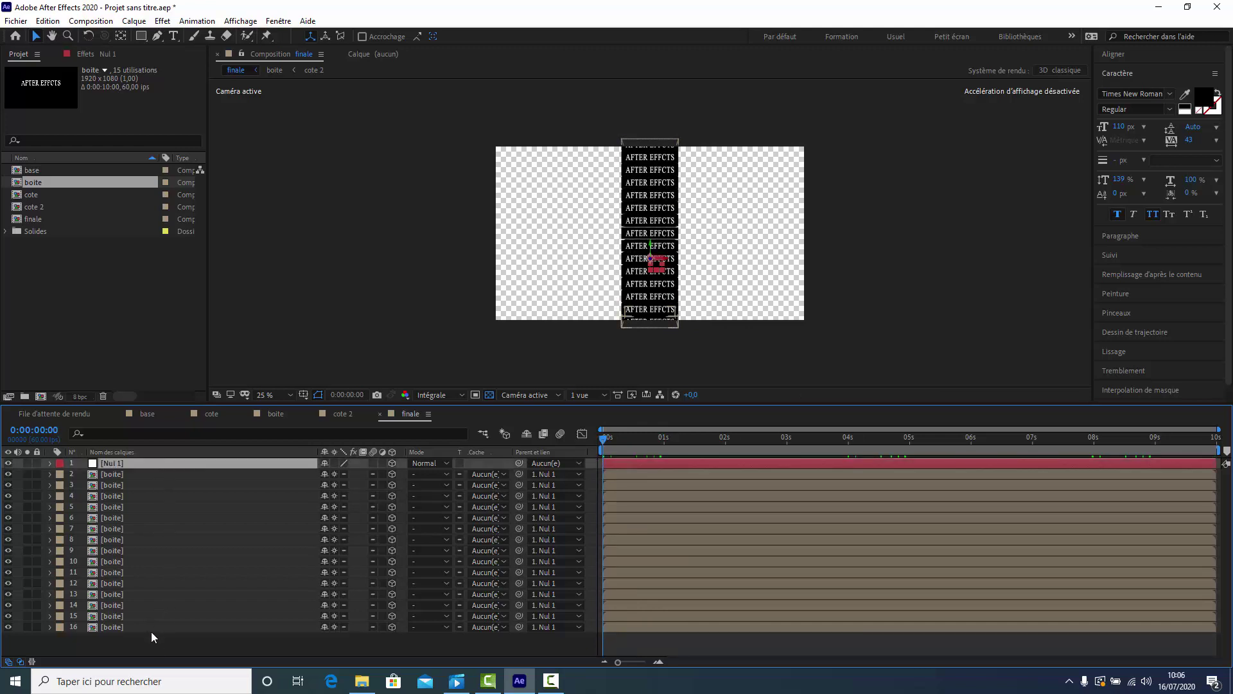
{"action": "key", "text": "ctrl+a"}
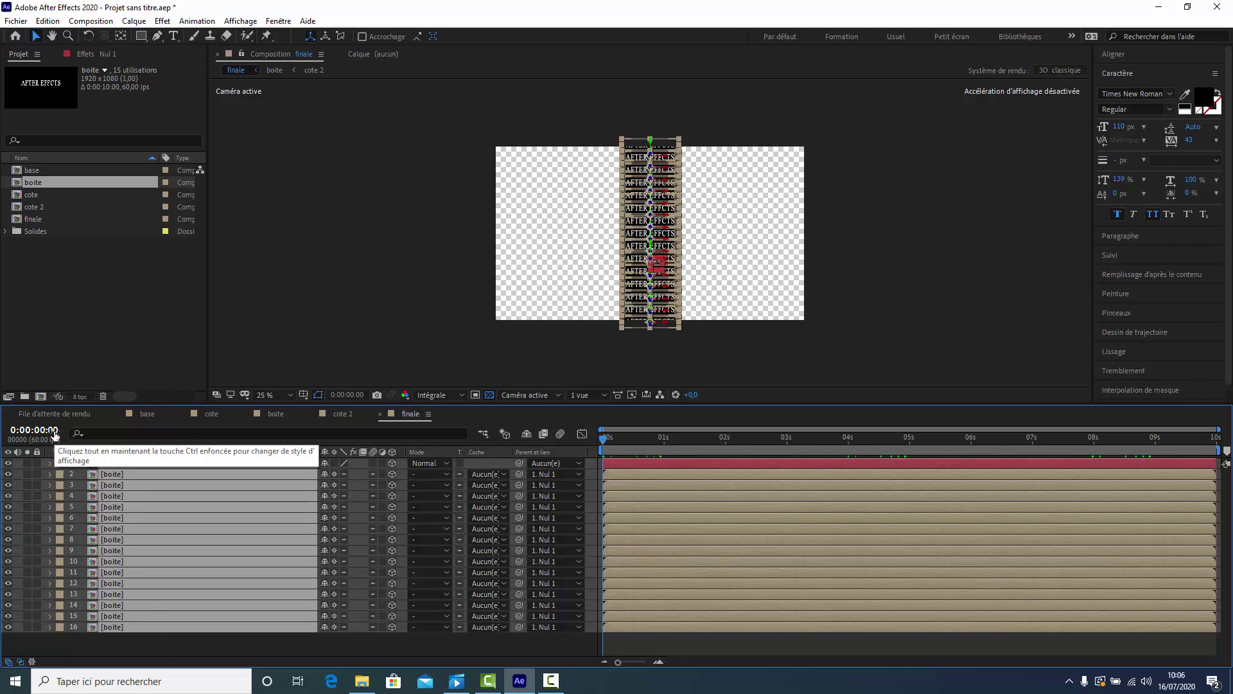
{"action": "left_click", "coordinate": [55, 434]}
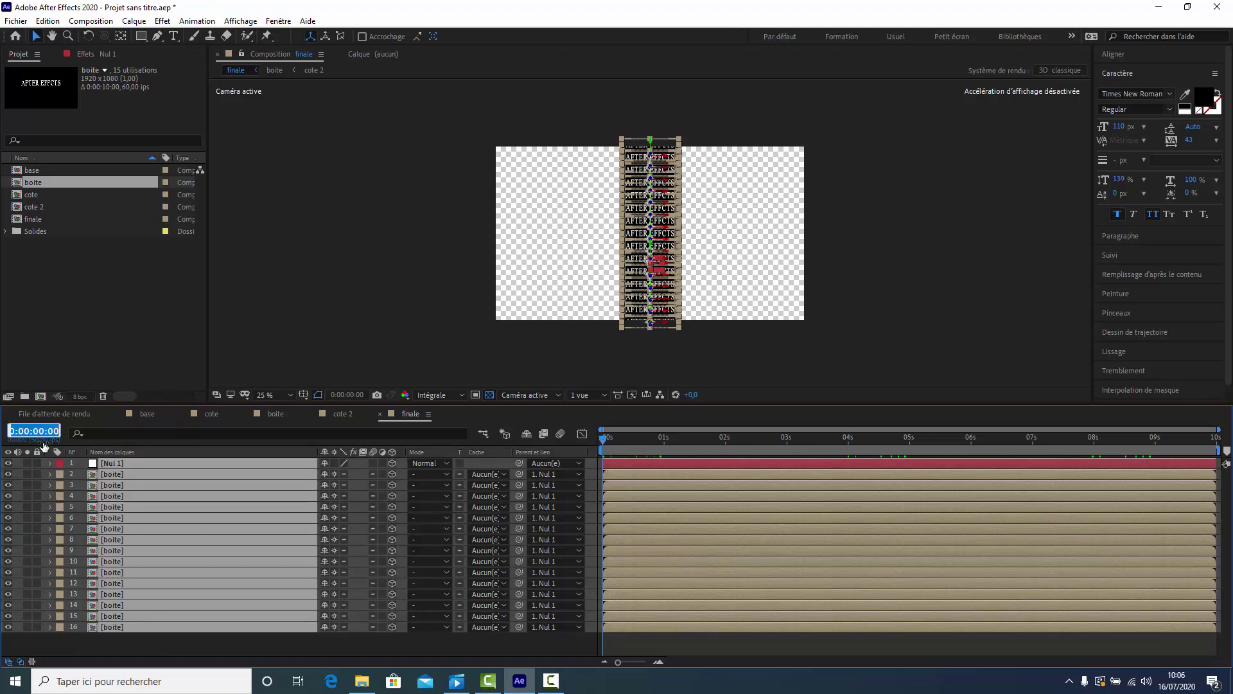
{"action": "left_click_drag", "start_coordinate": [47, 431], "coordinate": [67, 431]}
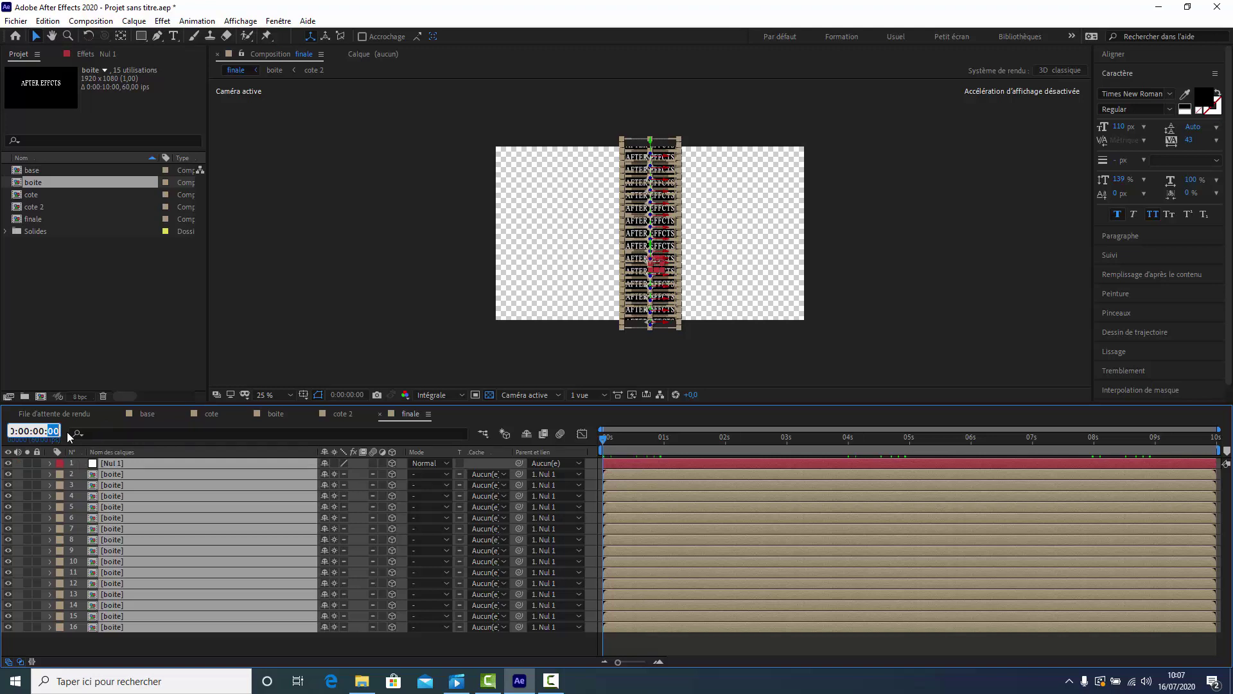
{"action": "type", "text": "0"}
{"action": "key", "text": "Return"}
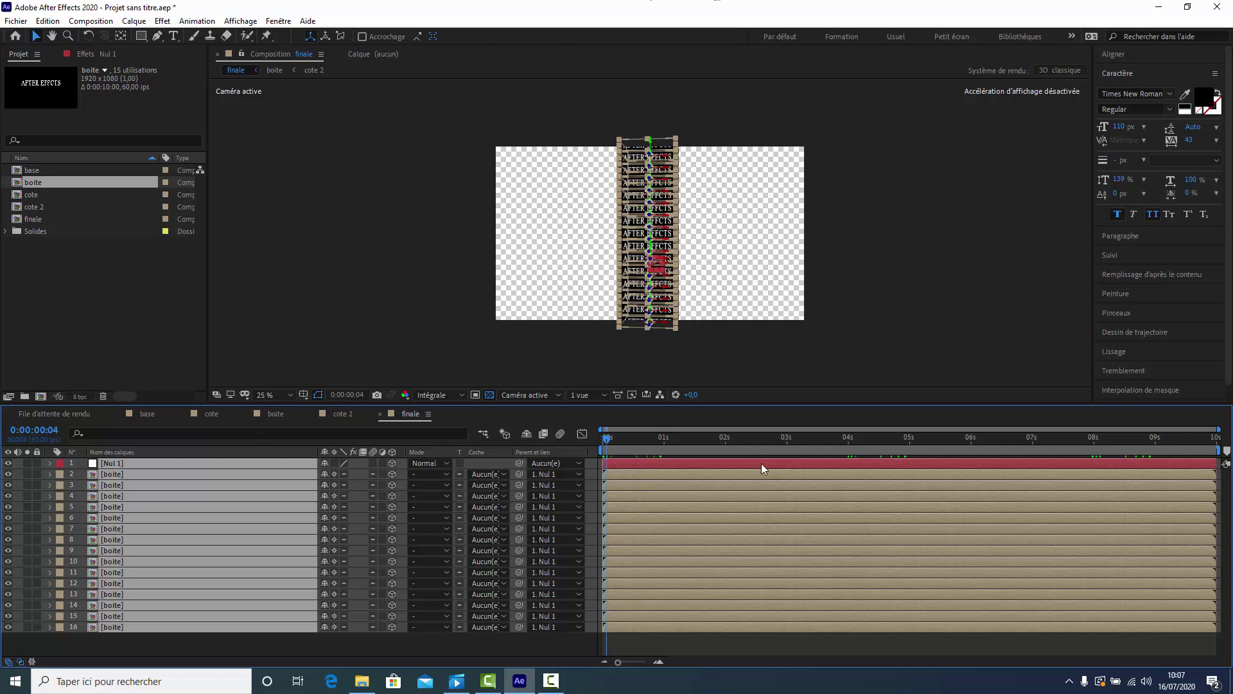
Step: Split all layers at 0:00:00:04 and delete the later halves, leaving four-frame clips
{"action": "left_click", "coordinate": [47, 22]}
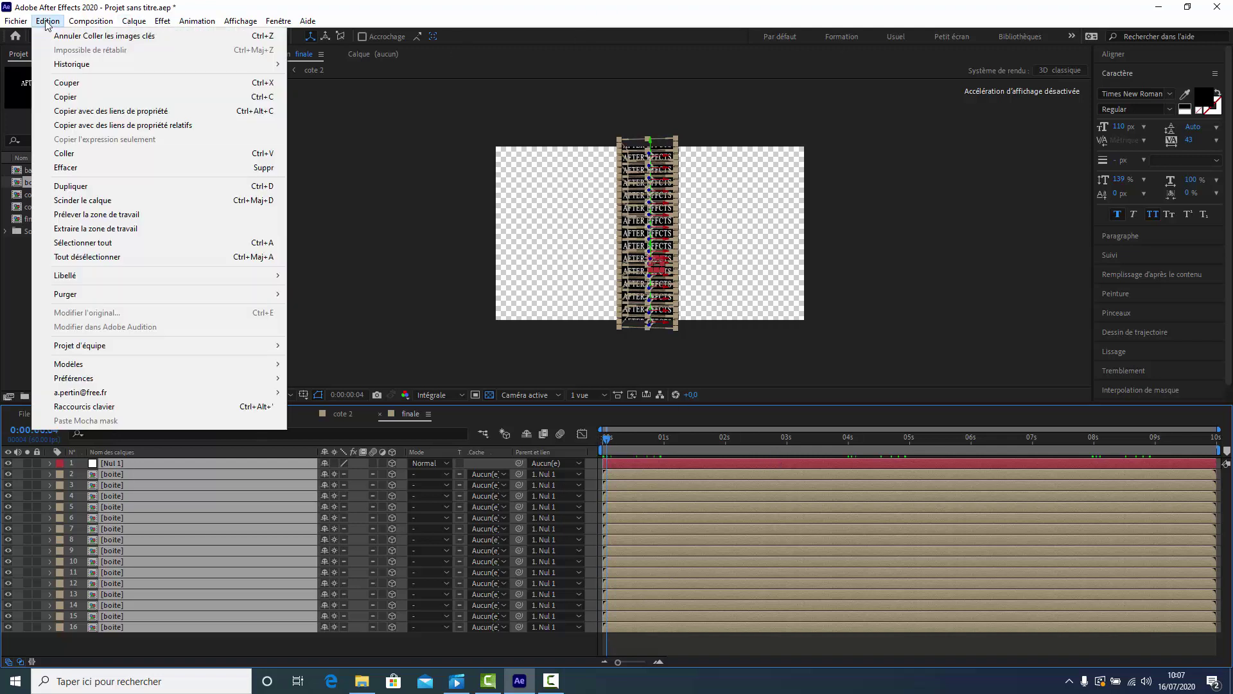
{"action": "left_click", "coordinate": [73, 202]}
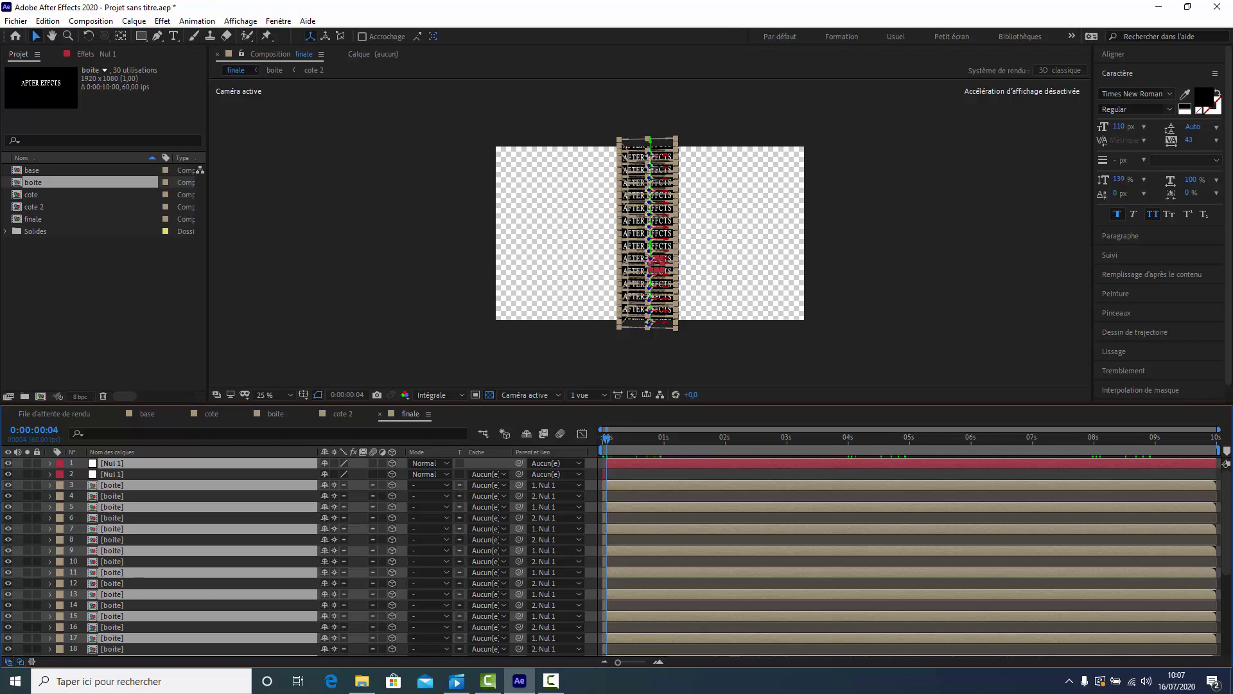
{"action": "left_click_drag", "start_coordinate": [619, 666], "coordinate": [645, 670]}
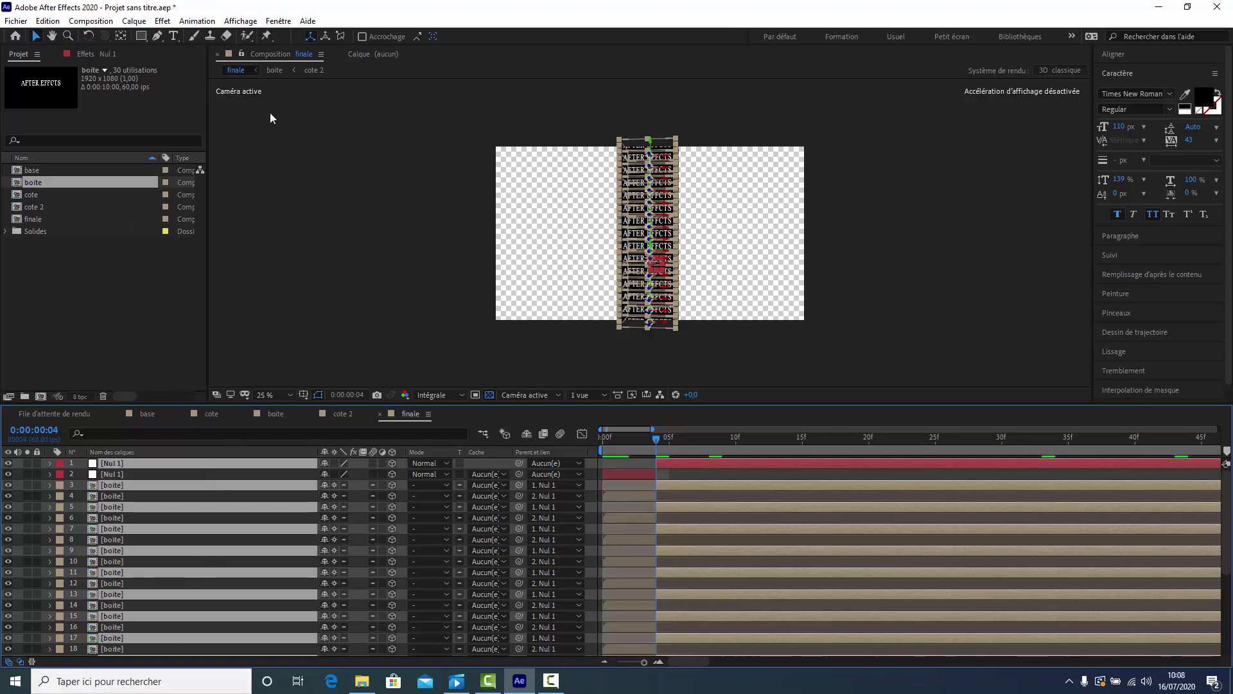
{"action": "key", "text": "Delete"}
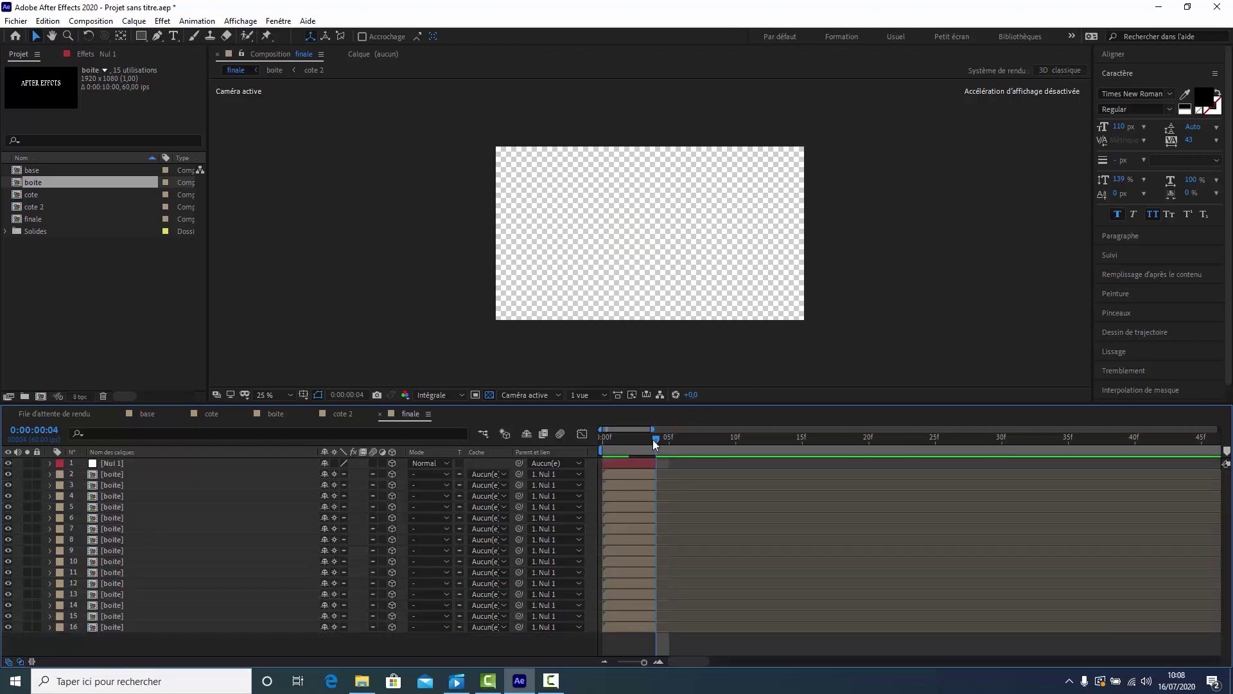
Step: Return to frame 0 and select Nul 1 plus all 15 boite layers (layers 1–16)
{"action": "left_click_drag", "start_coordinate": [652, 439], "coordinate": [588, 452]}
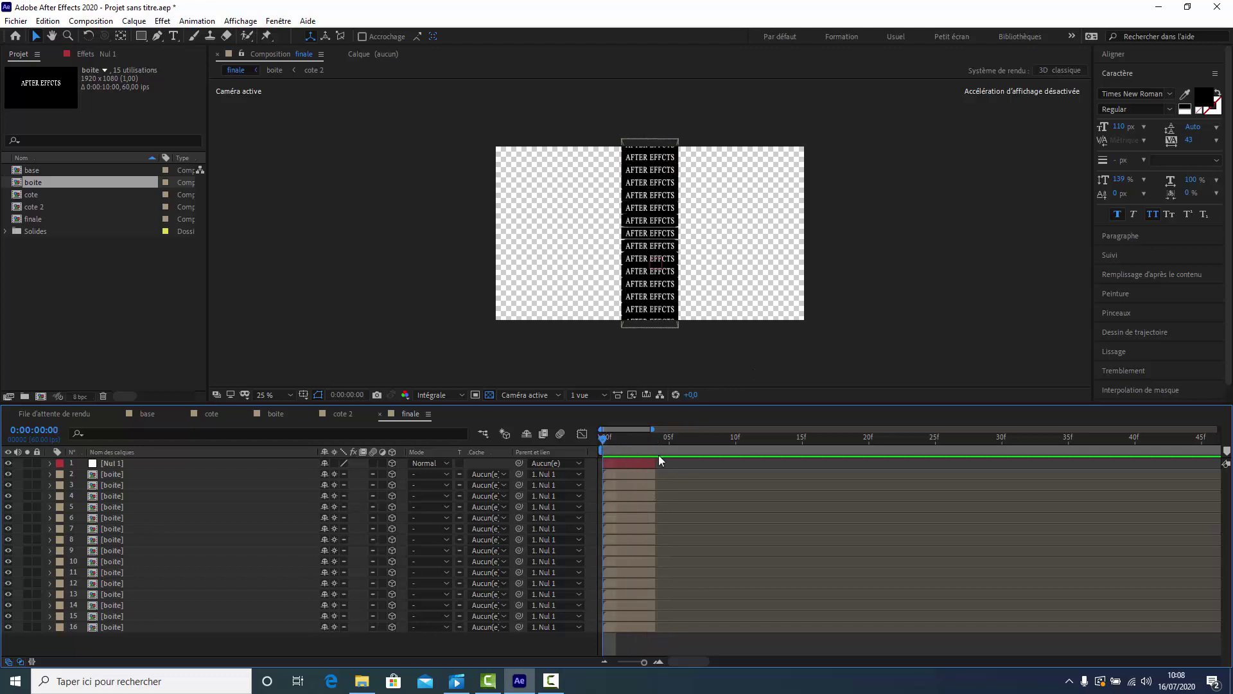
{"action": "left_click", "coordinate": [612, 518]}
{"action": "left_click", "coordinate": [652, 429]}
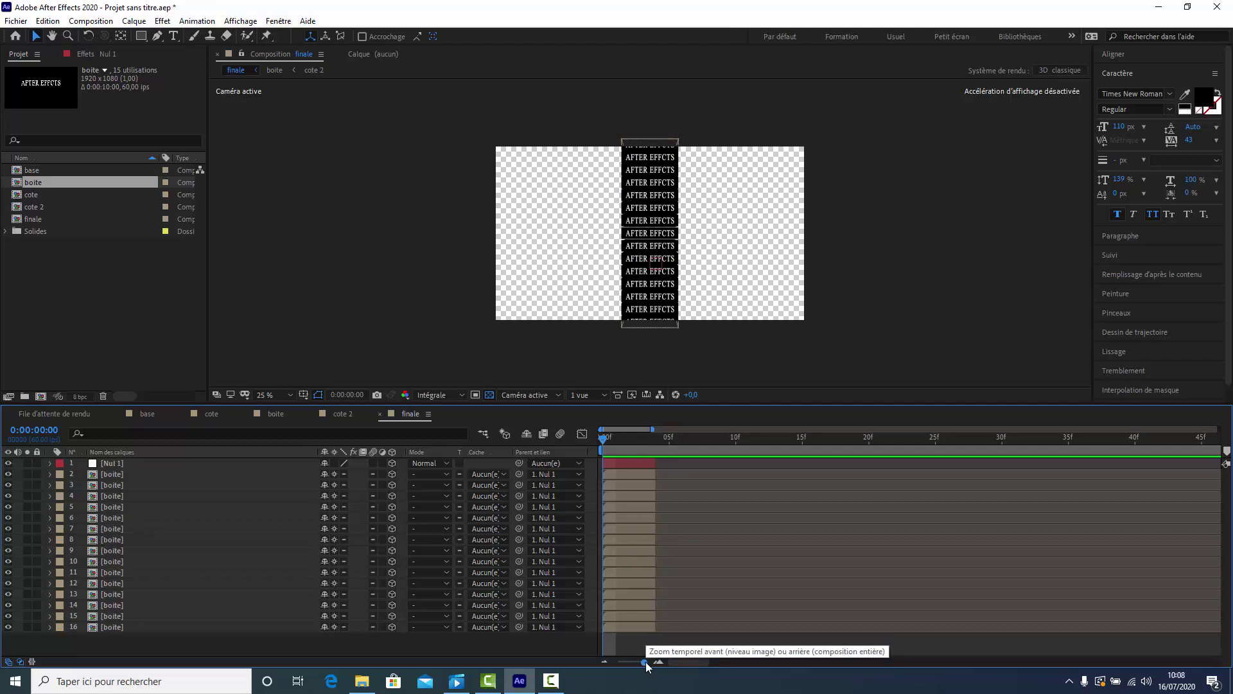
{"action": "left_click", "coordinate": [155, 464]}
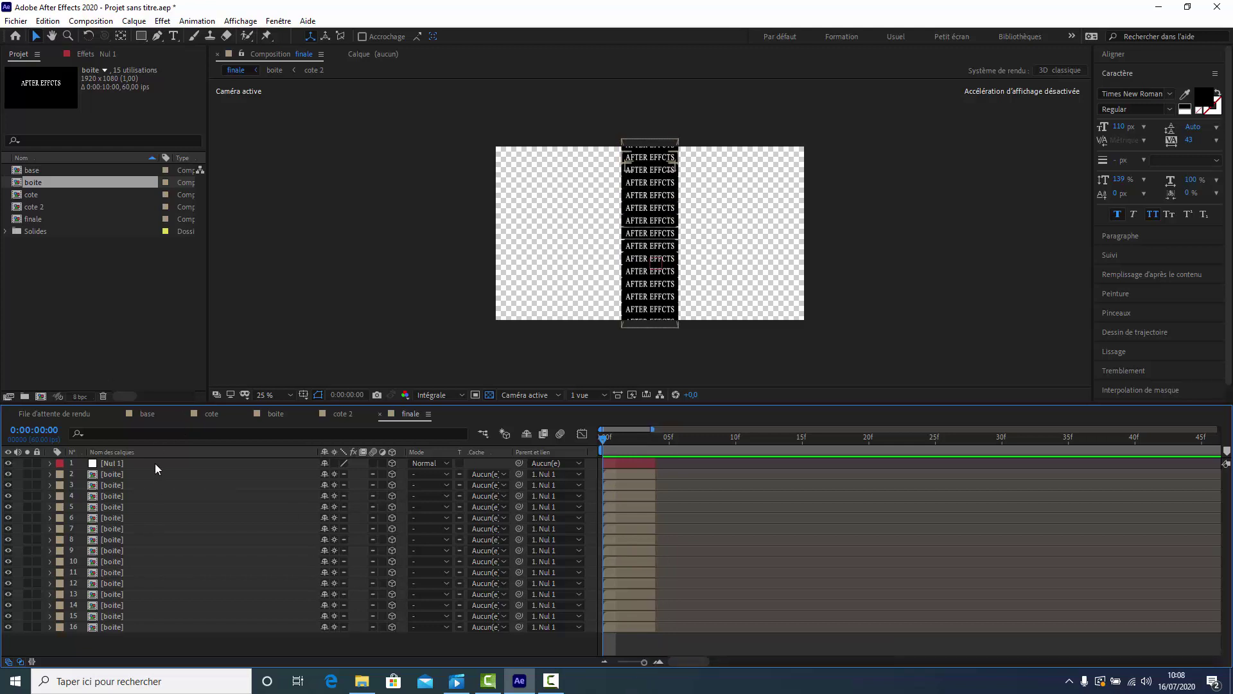
{"action": "left_click", "coordinate": [155, 463]}
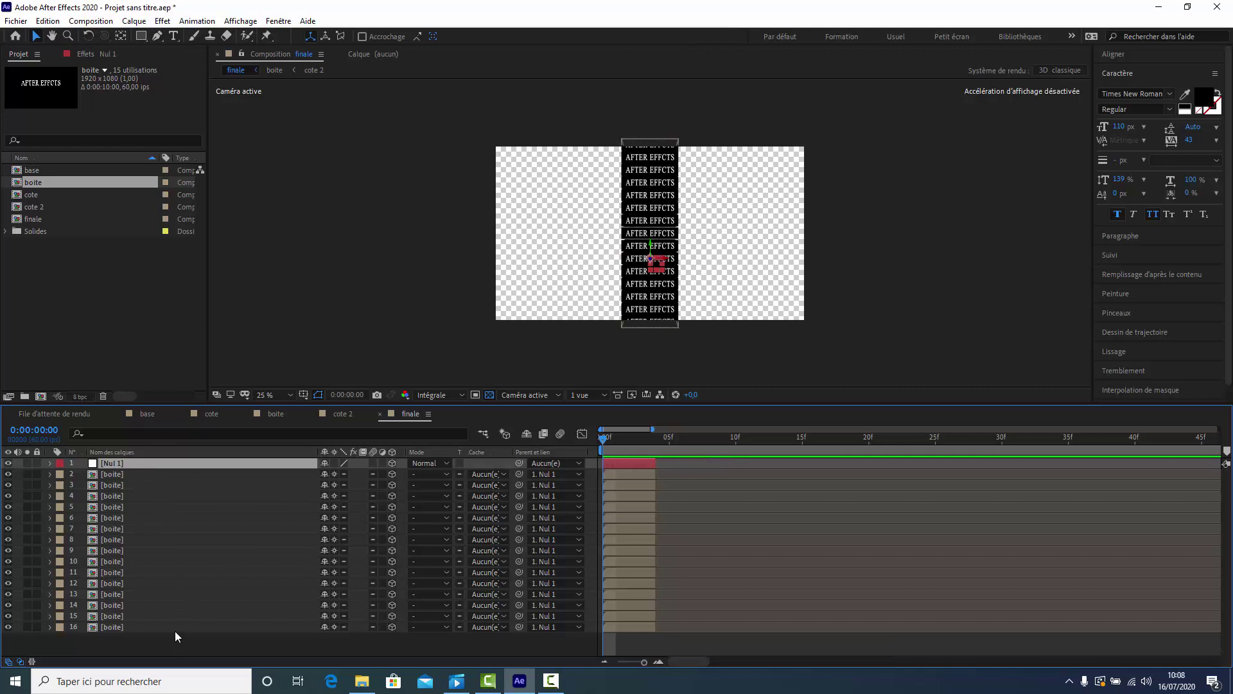
{"action": "left_click", "coordinate": [174, 626], "text": "shift"}
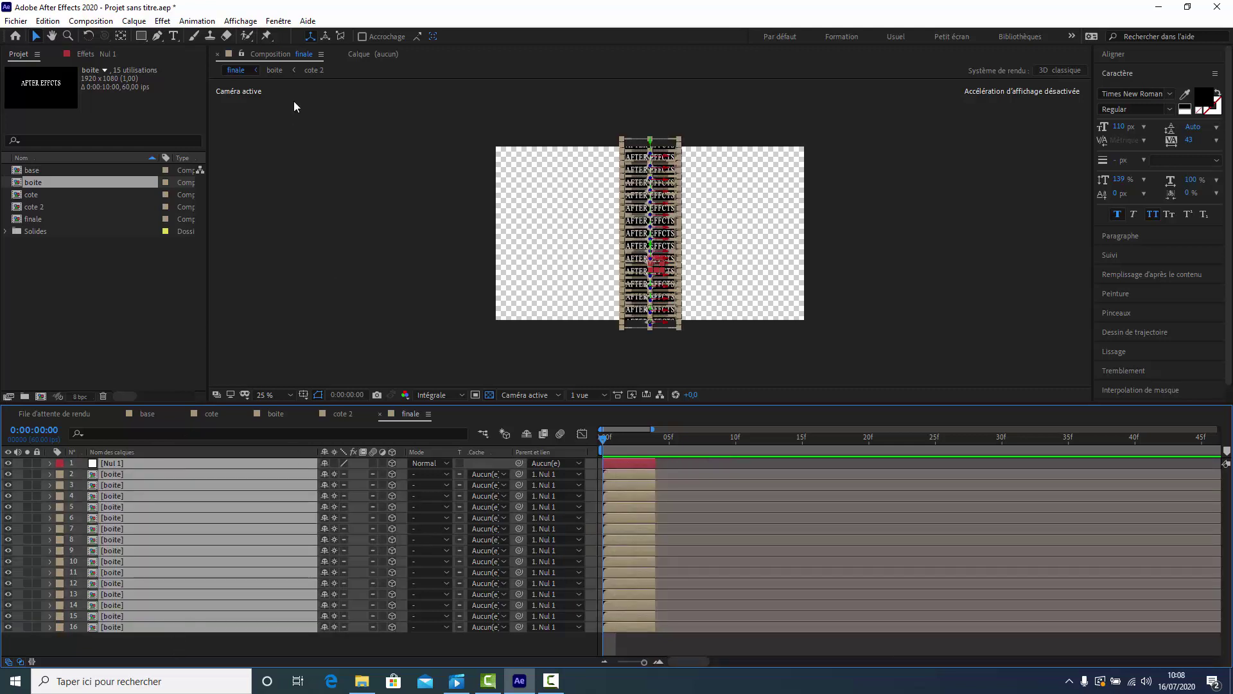
Step: Run the Keyframe Assistant's Sequence Layers on the selection so clips play end to end
{"action": "left_click", "coordinate": [204, 25]}
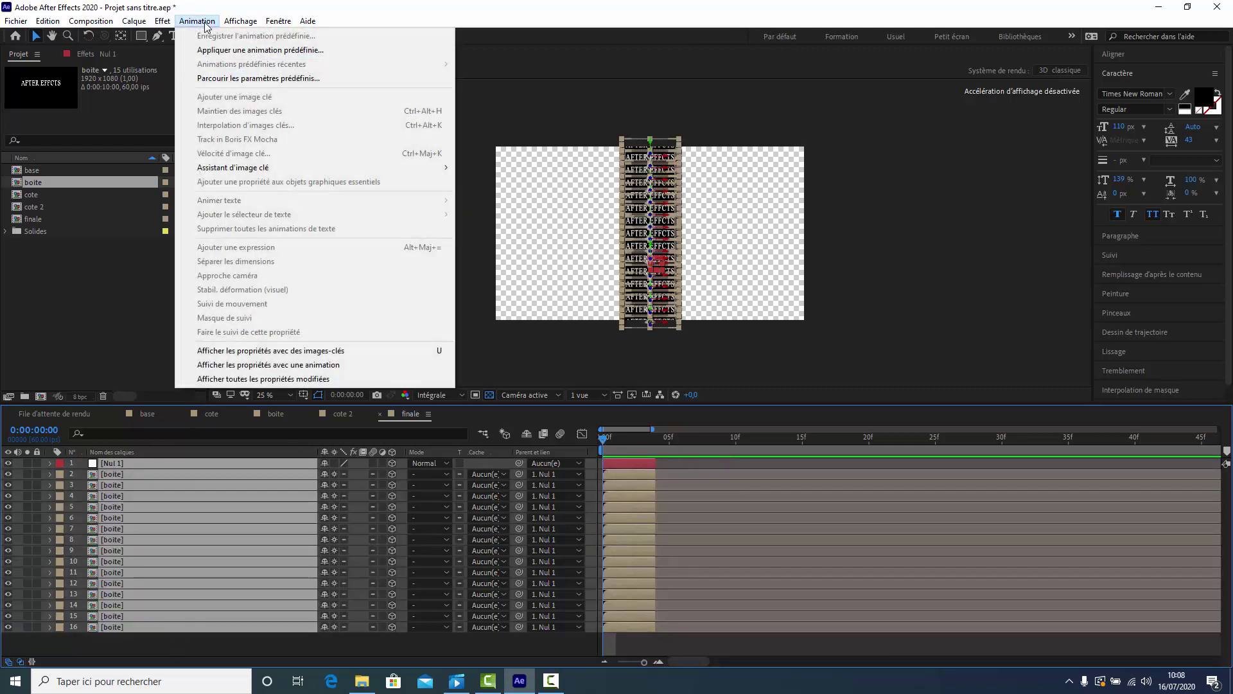
{"action": "mouse_move", "coordinate": [236, 170]}
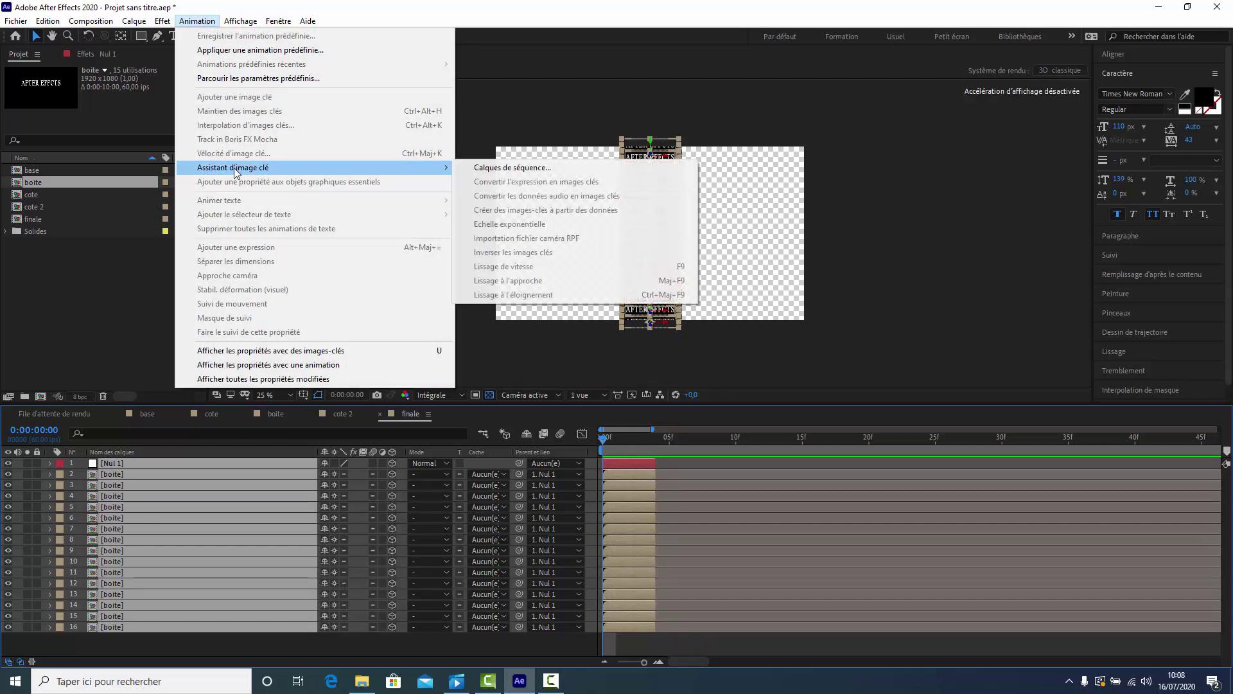
{"action": "left_click", "coordinate": [498, 168]}
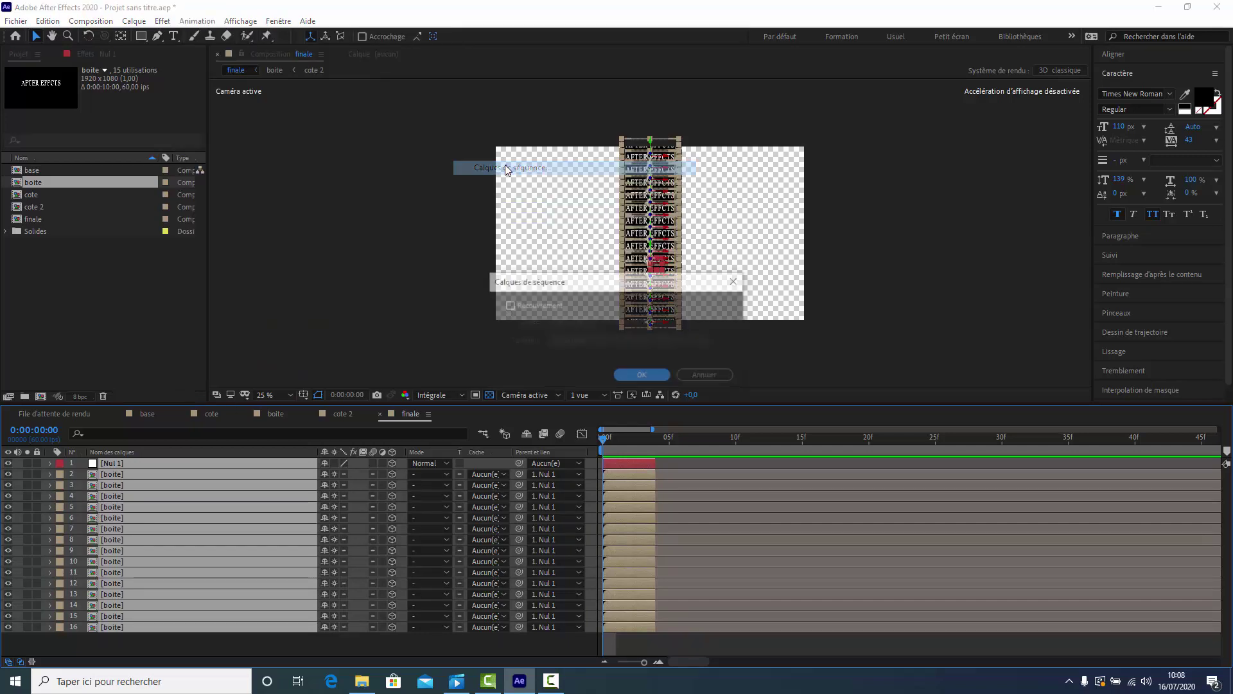
{"action": "left_click", "coordinate": [639, 376]}
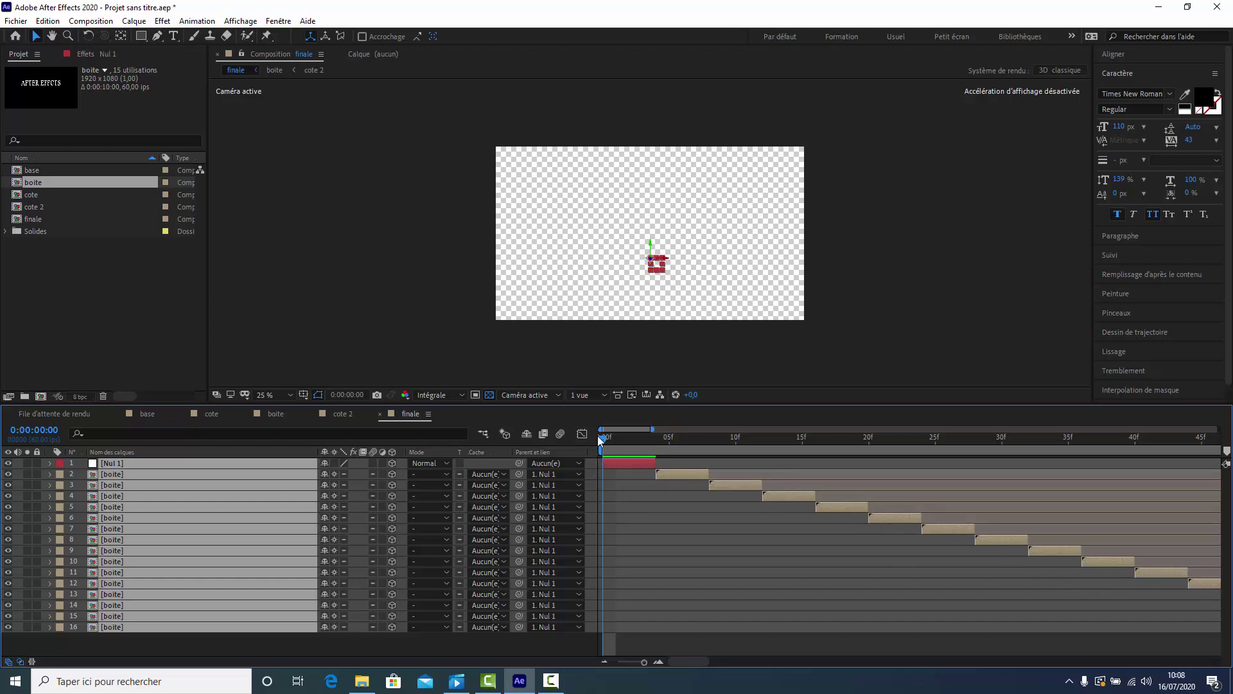
Step: Preview the cascading four-frame box clips, then zoom the timeline out to the full 10 s
{"action": "left_click_drag", "start_coordinate": [599, 439], "coordinate": [1203, 527]}
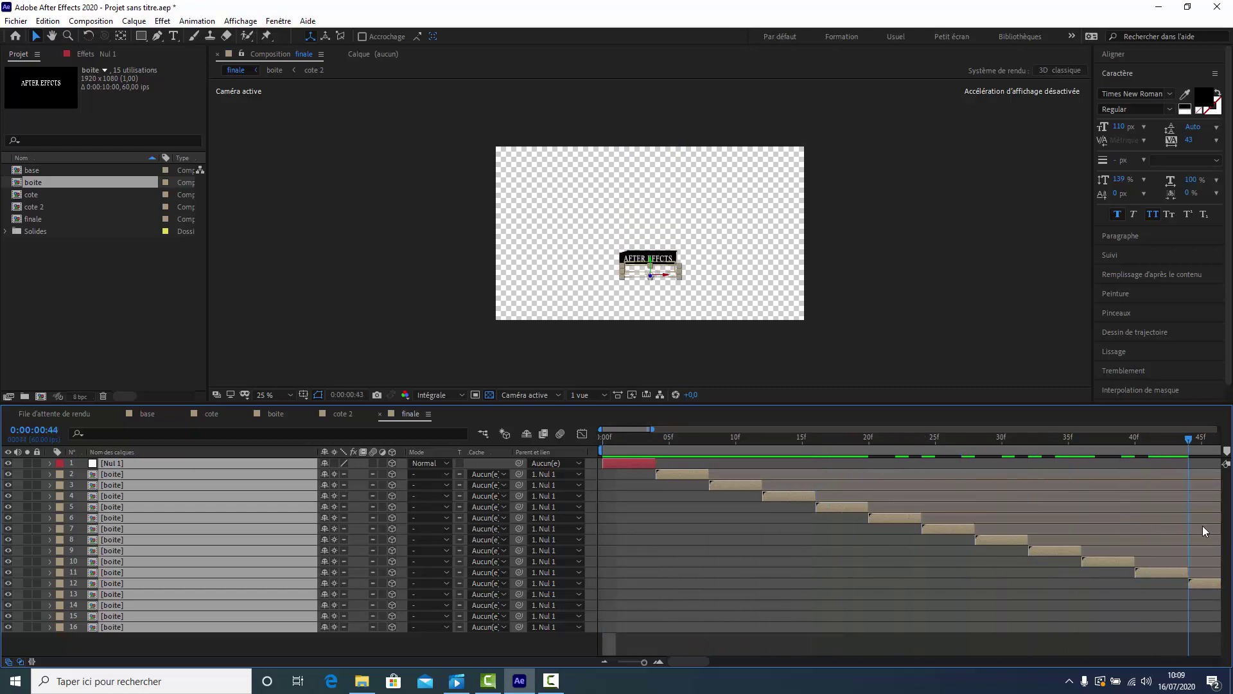
{"action": "key", "text": "space"}
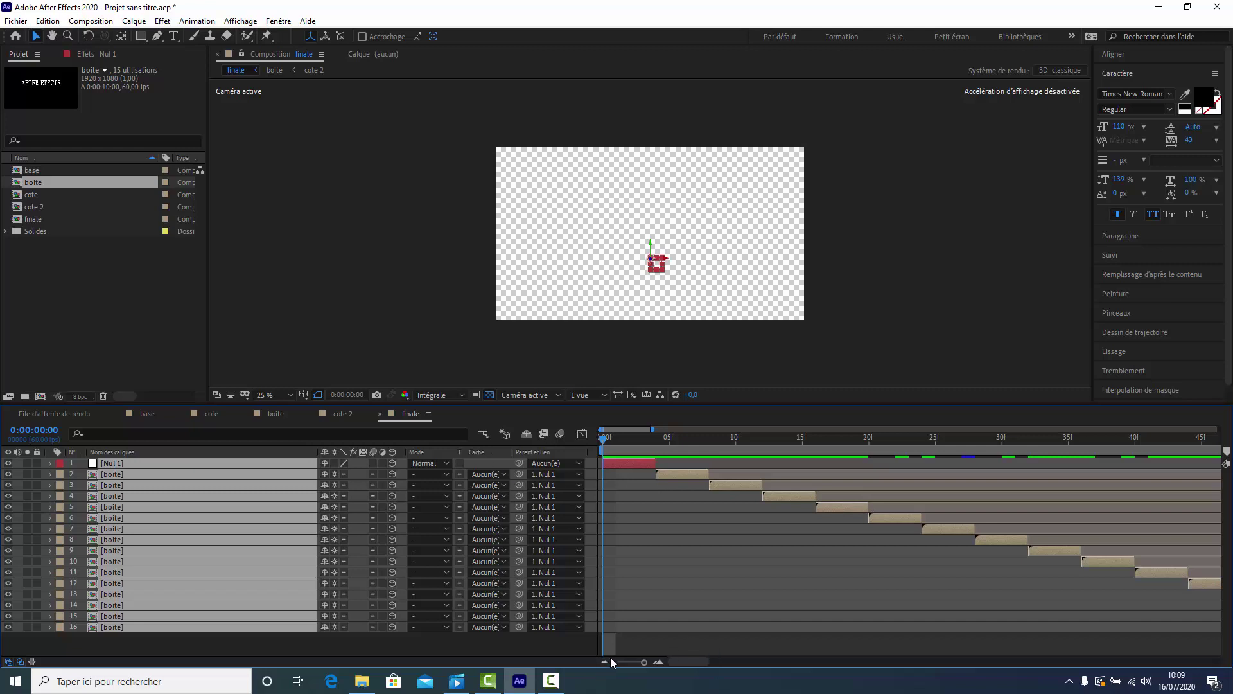
{"action": "left_click_drag", "start_coordinate": [644, 661], "coordinate": [626, 662]}
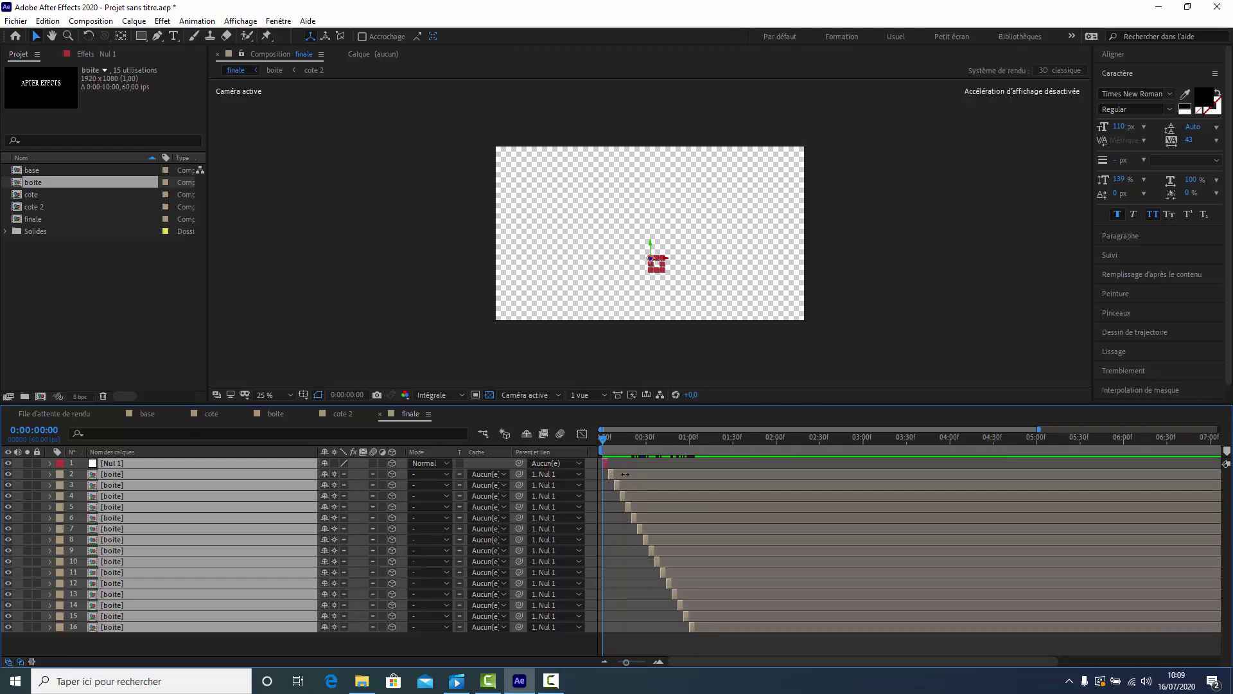
Step: Stretch all layers' out points to the comp end and shift the bars earlier, keeping offsets
{"action": "left_click_drag", "start_coordinate": [625, 474], "coordinate": [1149, 479]}
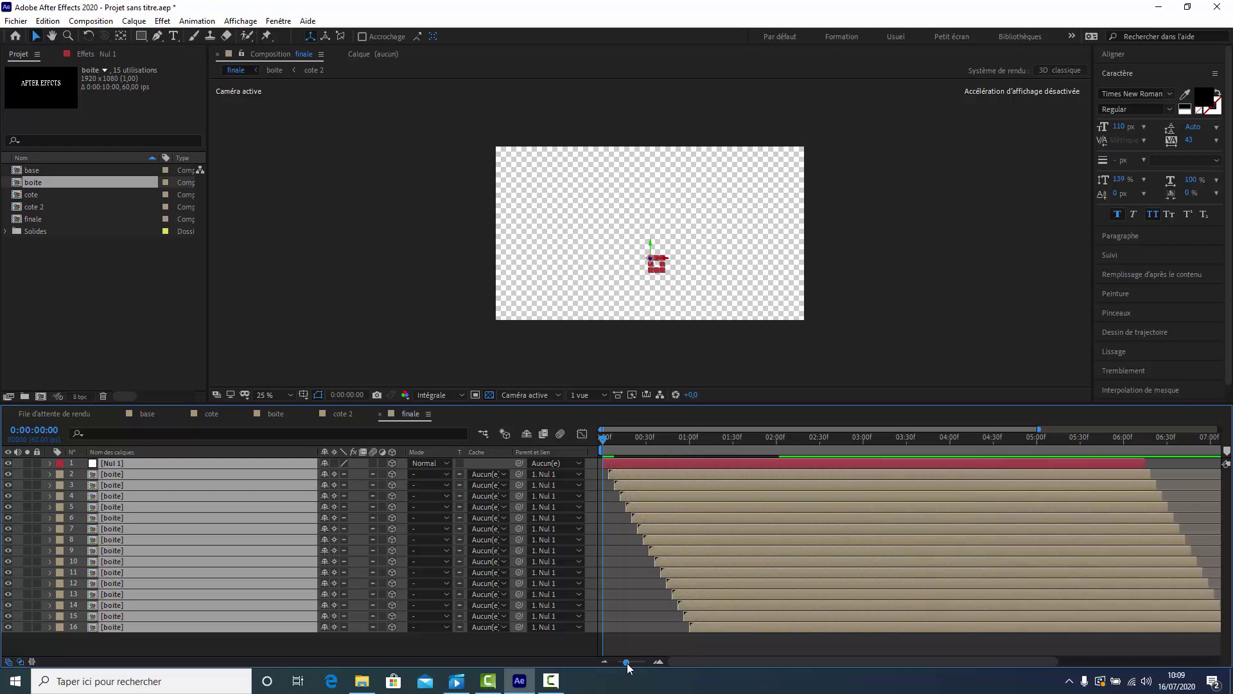
{"action": "left_click_drag", "start_coordinate": [626, 662], "coordinate": [617, 662]}
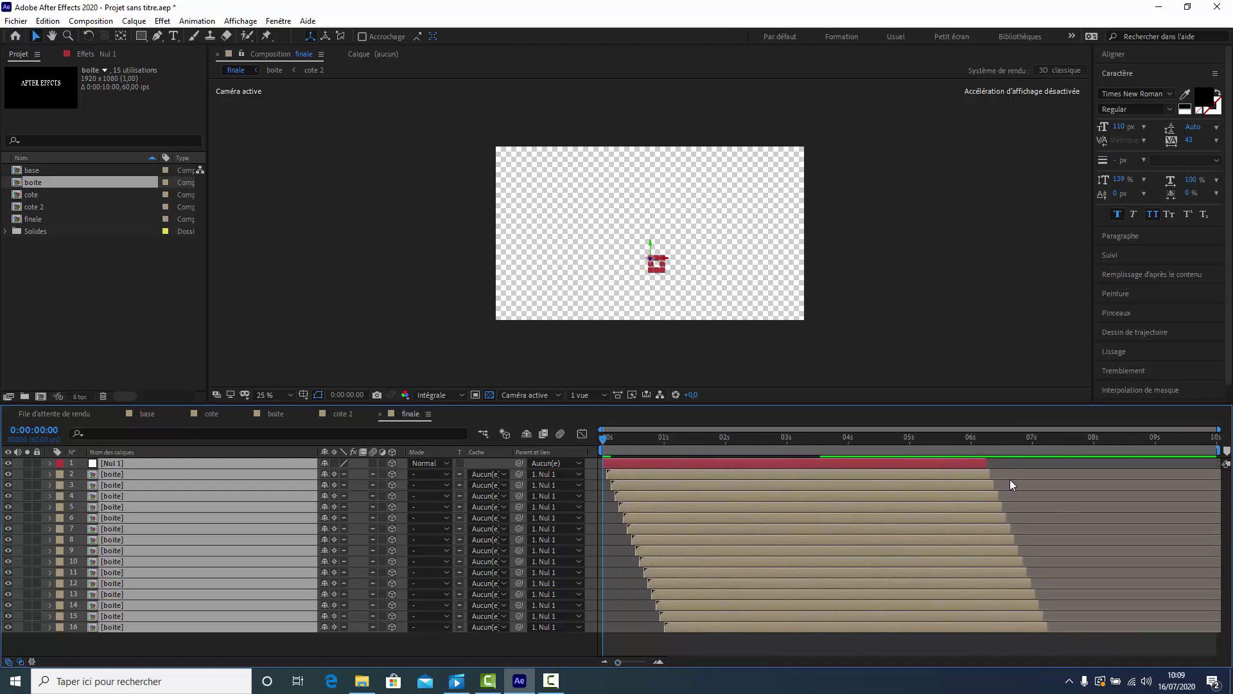
{"action": "left_click_drag", "start_coordinate": [984, 460], "coordinate": [1173, 463]}
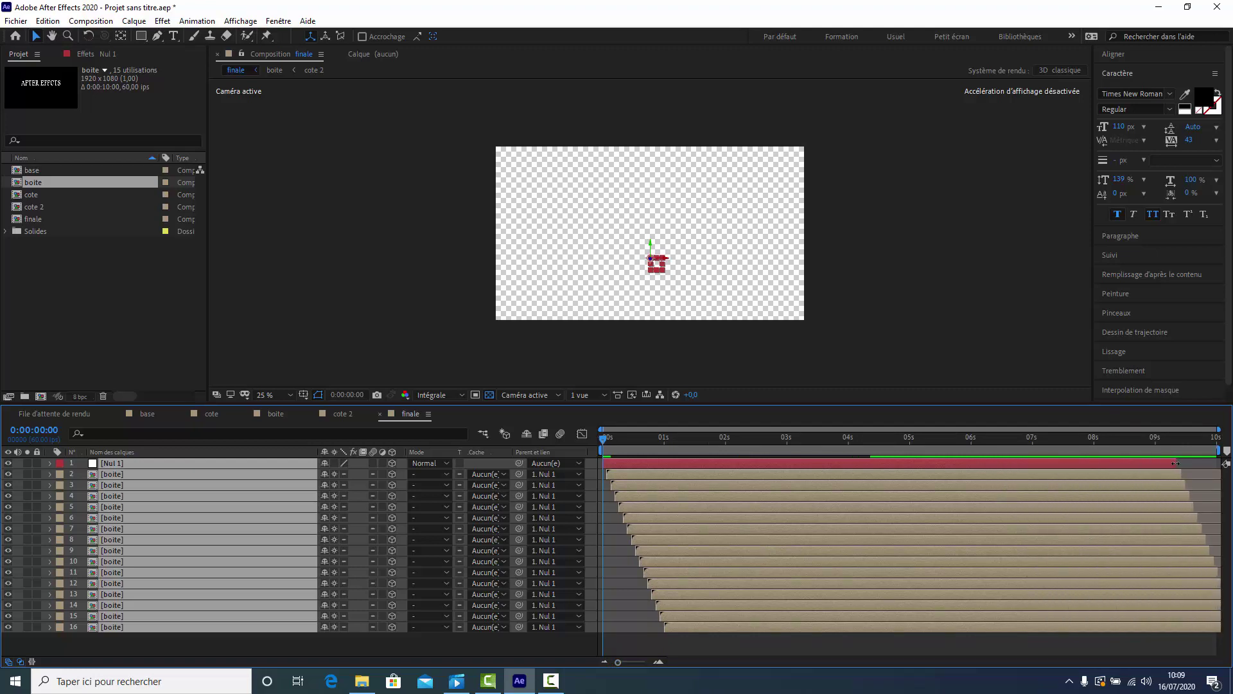
{"action": "left_click_drag", "start_coordinate": [1173, 464], "coordinate": [1220, 463]}
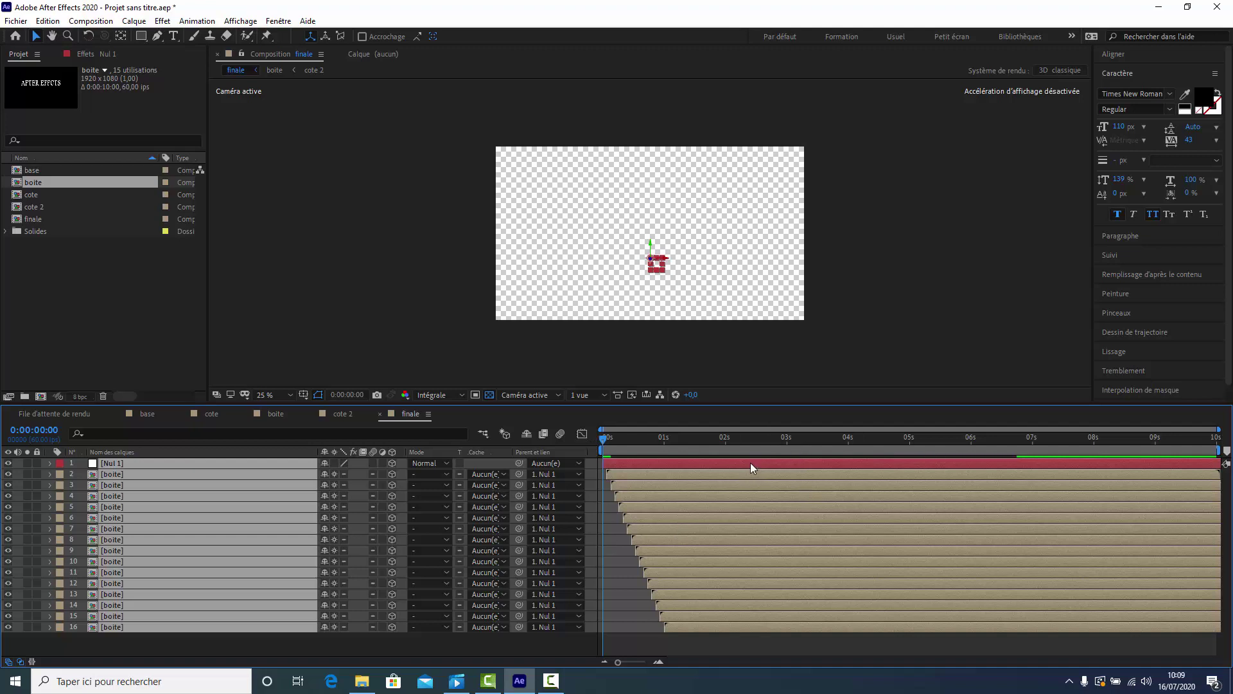
{"action": "left_click_drag", "start_coordinate": [750, 464], "coordinate": [691, 472]}
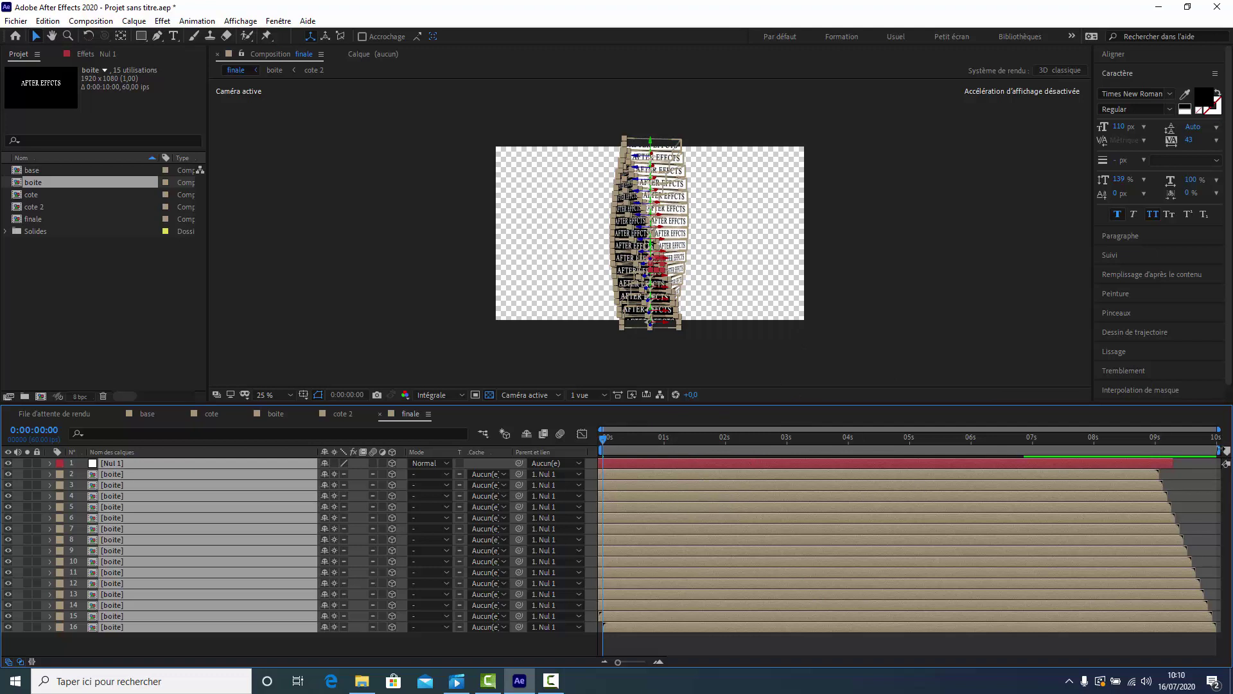
Step: Set the work area end to 4 seconds, play it back, and deselect the layers
{"action": "mouse_move", "coordinate": [1224, 451]}
{"action": "left_mouse_down"}
{"action": "mouse_move", "coordinate": [840, 465]}
{"action": "mouse_move", "coordinate": [853, 465]}
{"action": "left_mouse_up"}
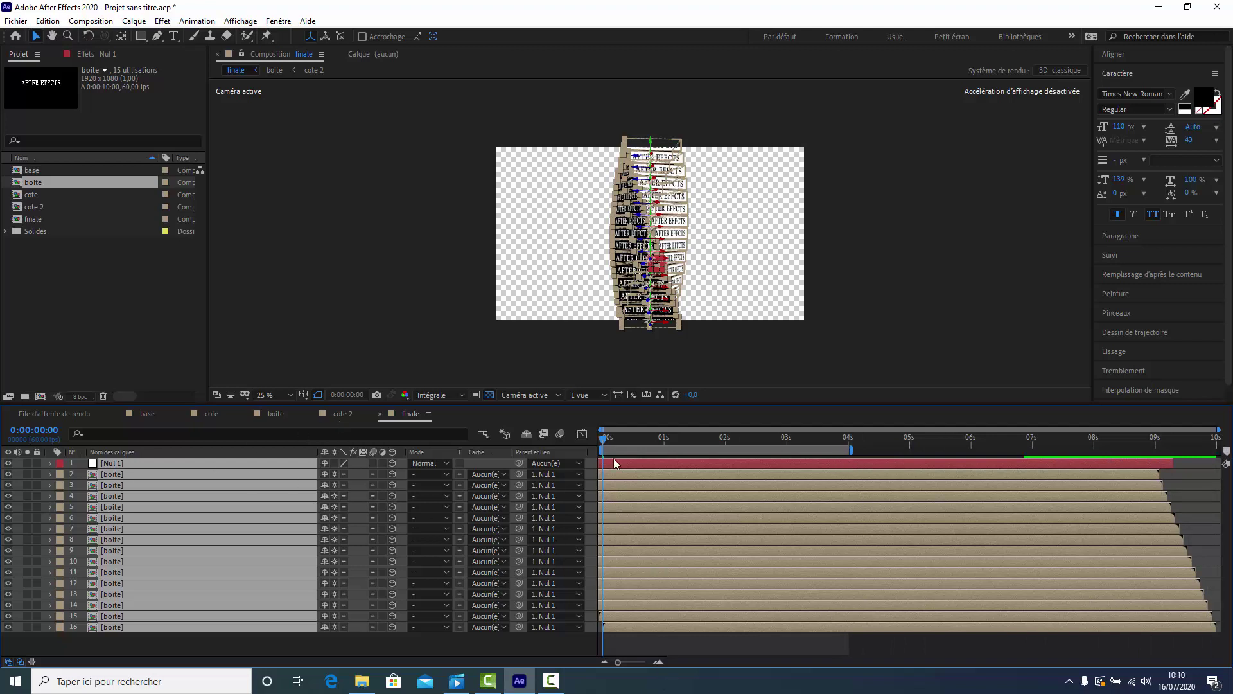
{"action": "key", "text": "space"}
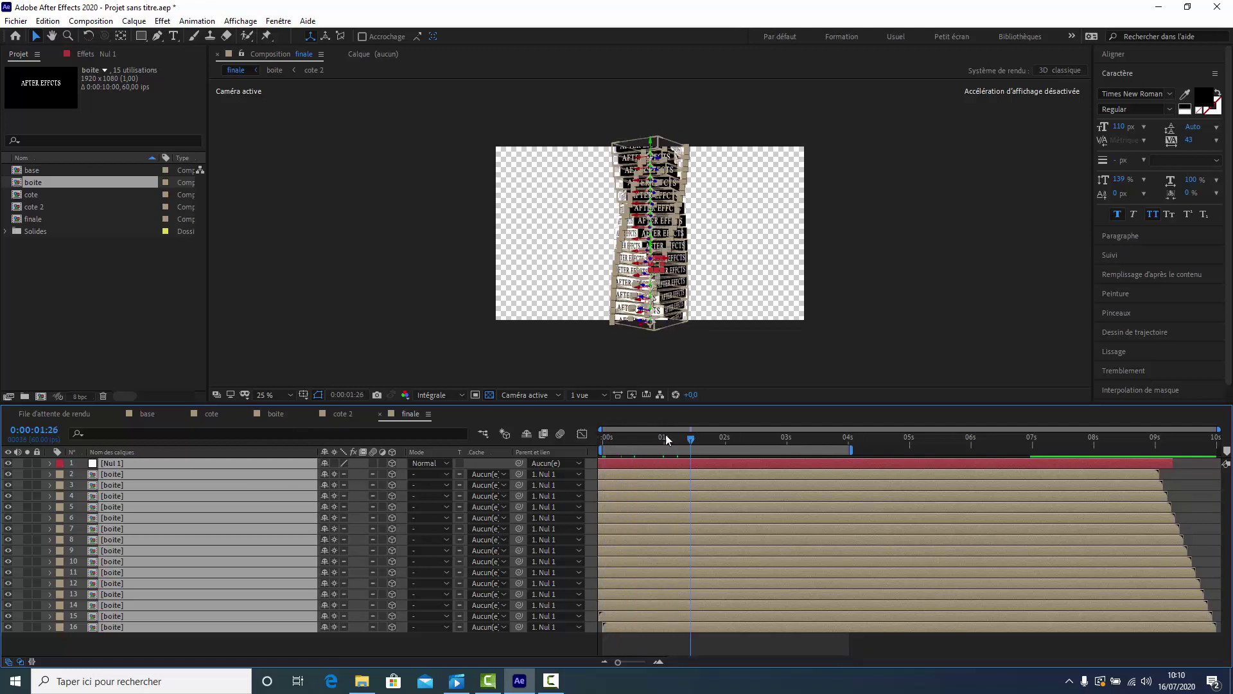
{"action": "left_click", "coordinate": [242, 653]}
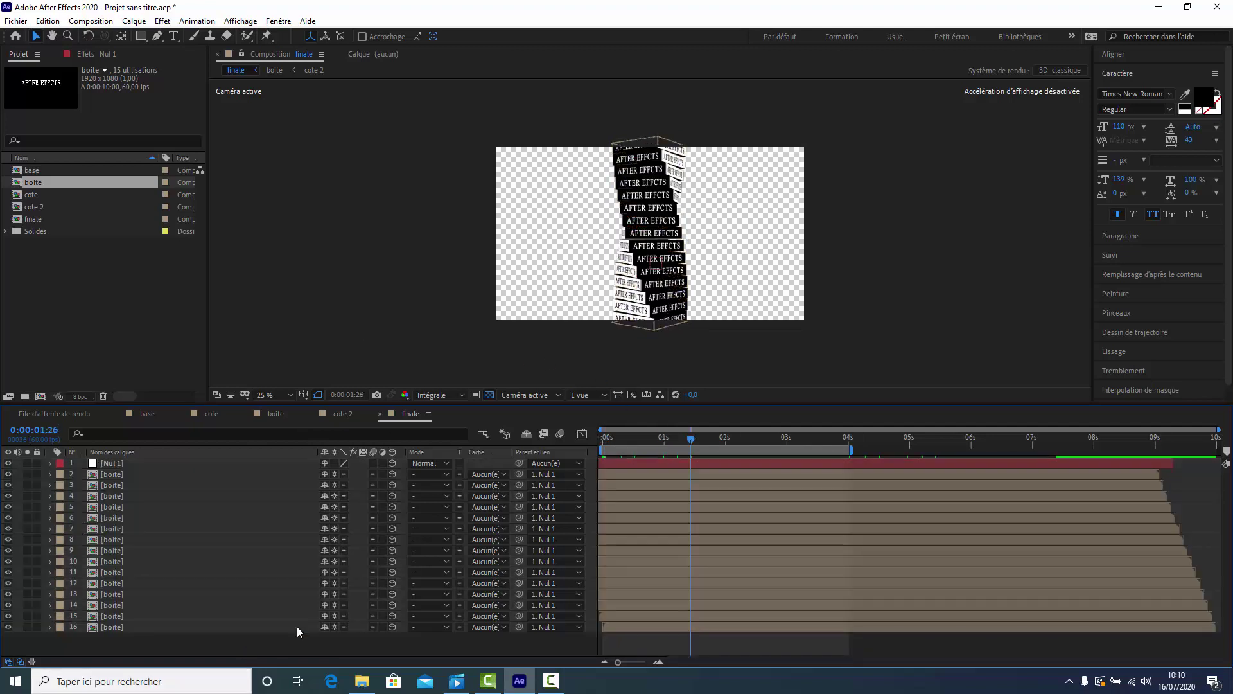
Step: Enlarge the Composition viewer and replay the twisting box tower from near the start
{"action": "mouse_move", "coordinate": [698, 448]}
{"action": "left_mouse_down"}
{"action": "mouse_move", "coordinate": [574, 463]}
{"action": "mouse_move", "coordinate": [687, 457]}
{"action": "left_mouse_up"}
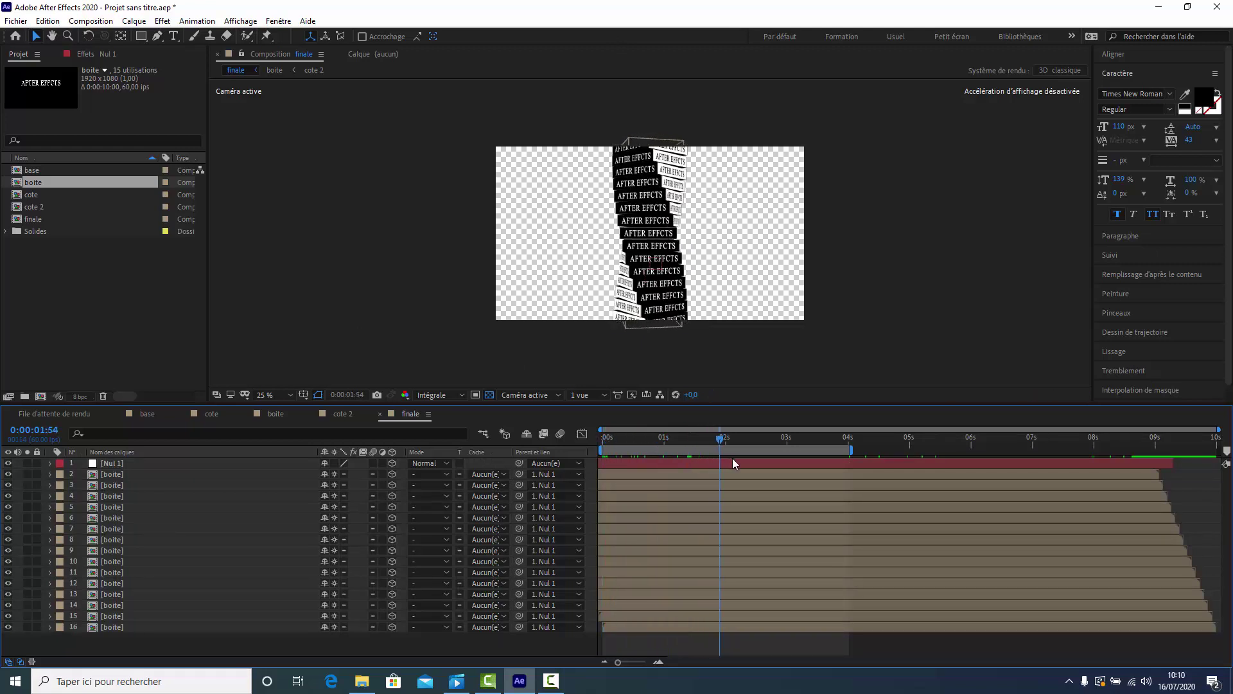
{"action": "left_click_drag", "start_coordinate": [689, 461], "coordinate": [803, 461]}
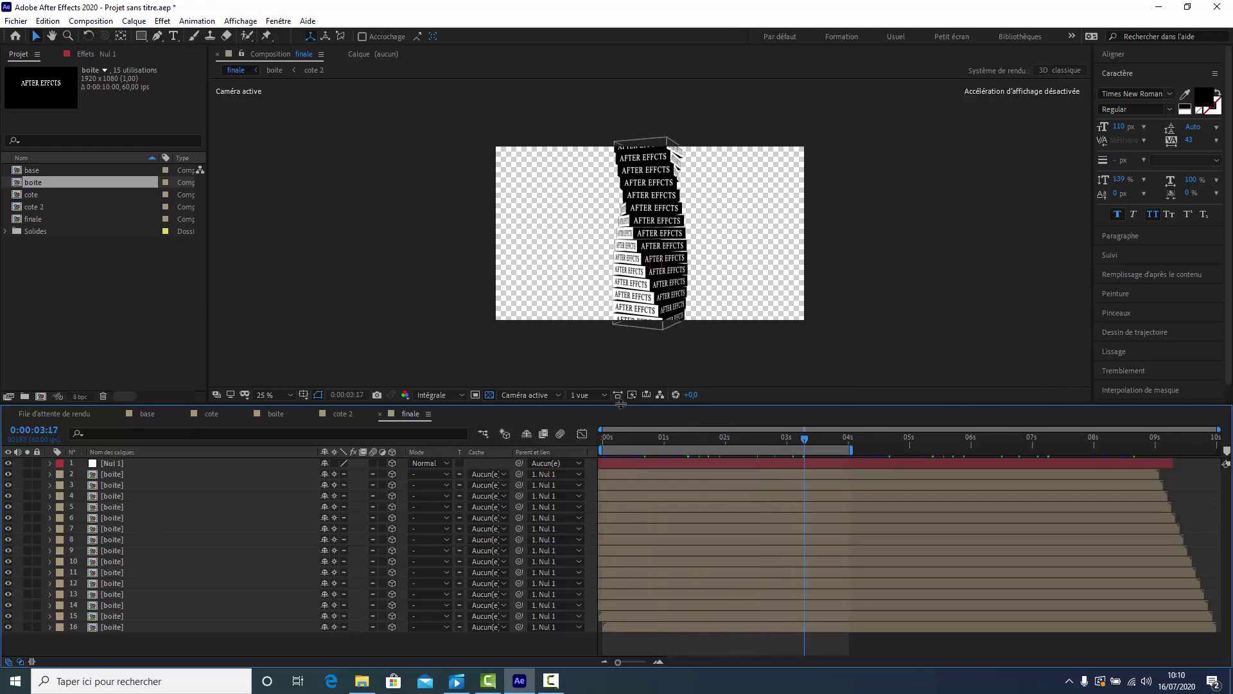
{"action": "left_click_drag", "start_coordinate": [620, 403], "coordinate": [621, 464]}
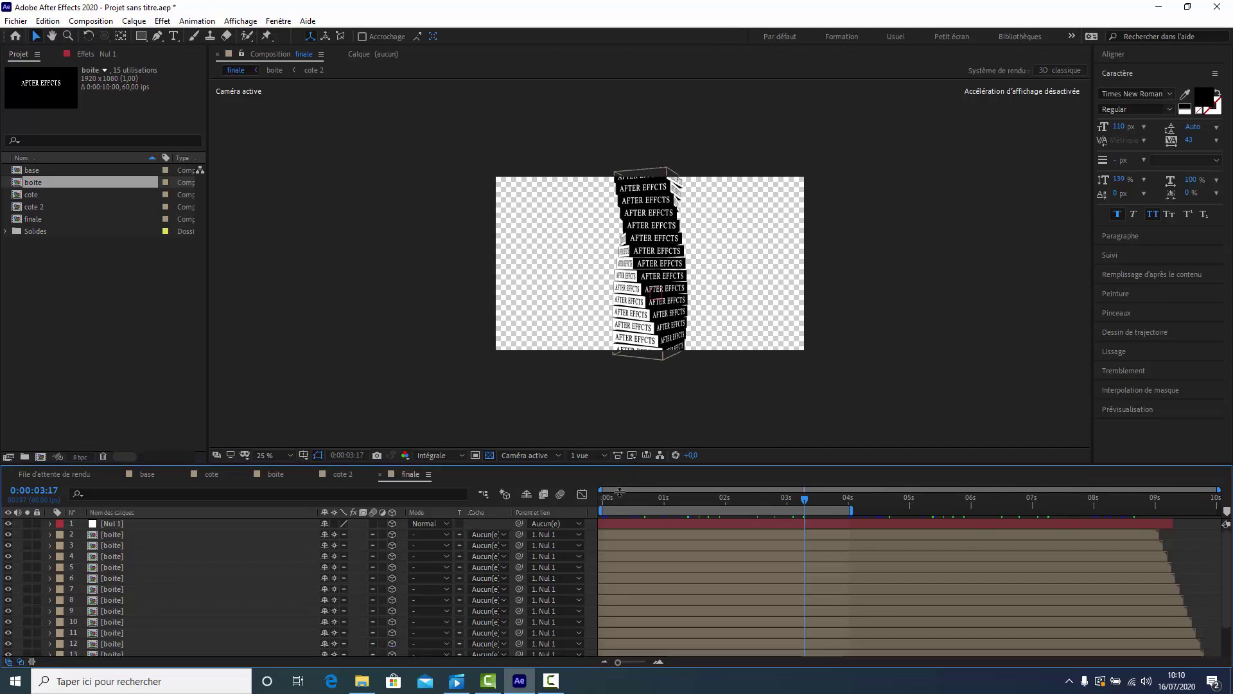
{"action": "left_click_drag", "start_coordinate": [804, 500], "coordinate": [650, 499]}
{"action": "key", "text": "space"}
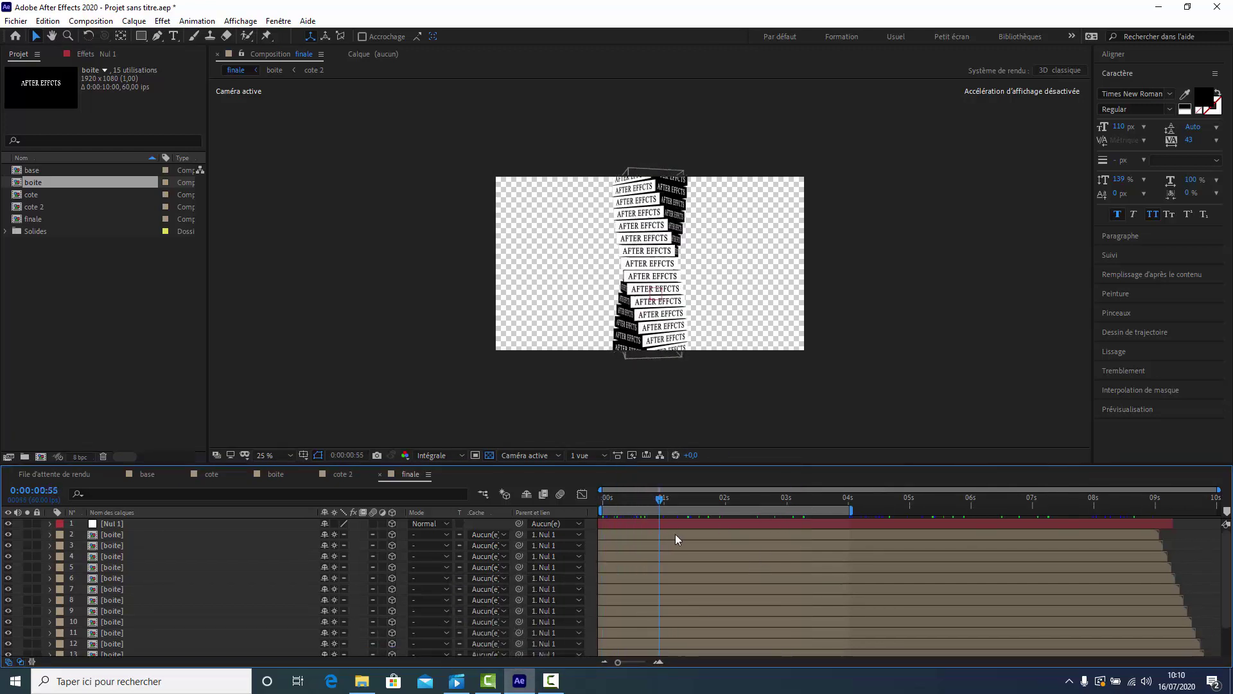